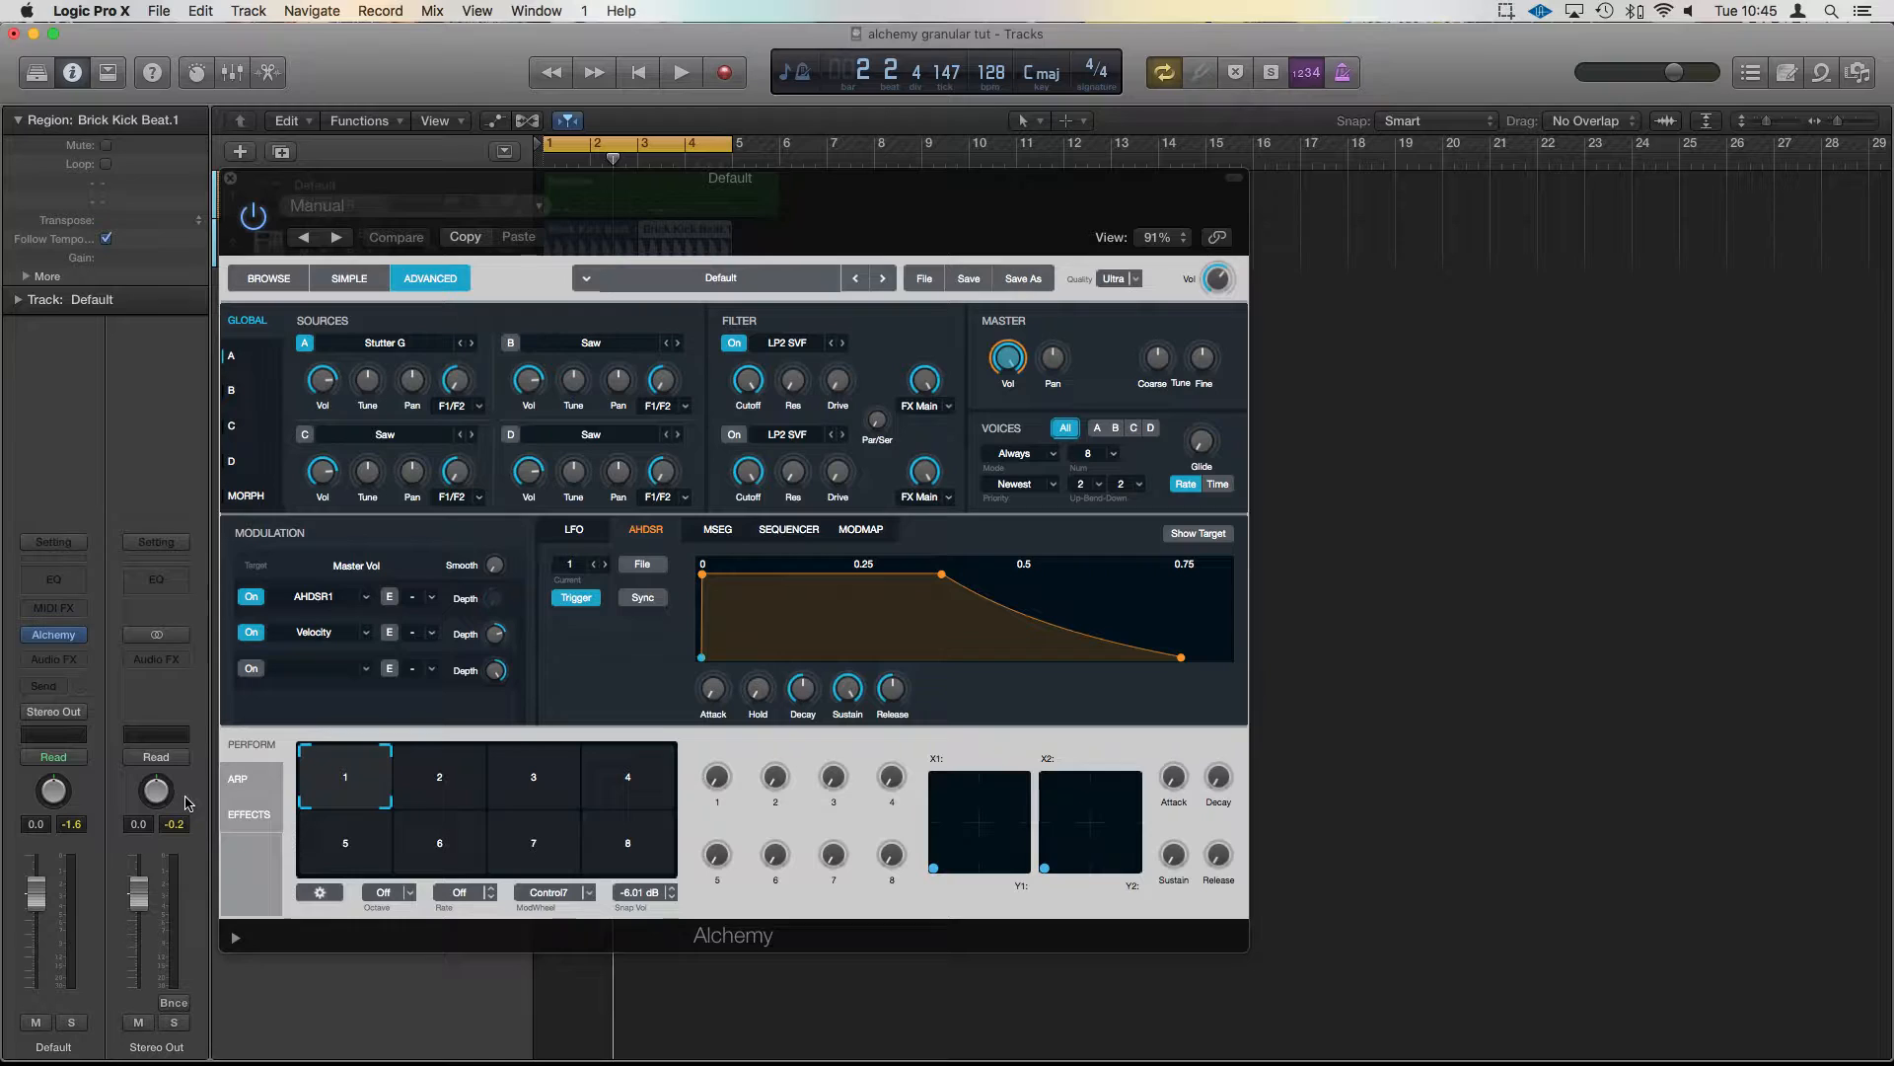
# Reposition the Alchemy window over the arrangement and play back the bassline with the kick loop
pyautogui.moveTo(917, 187); pyautogui.dragTo(1036, 468)
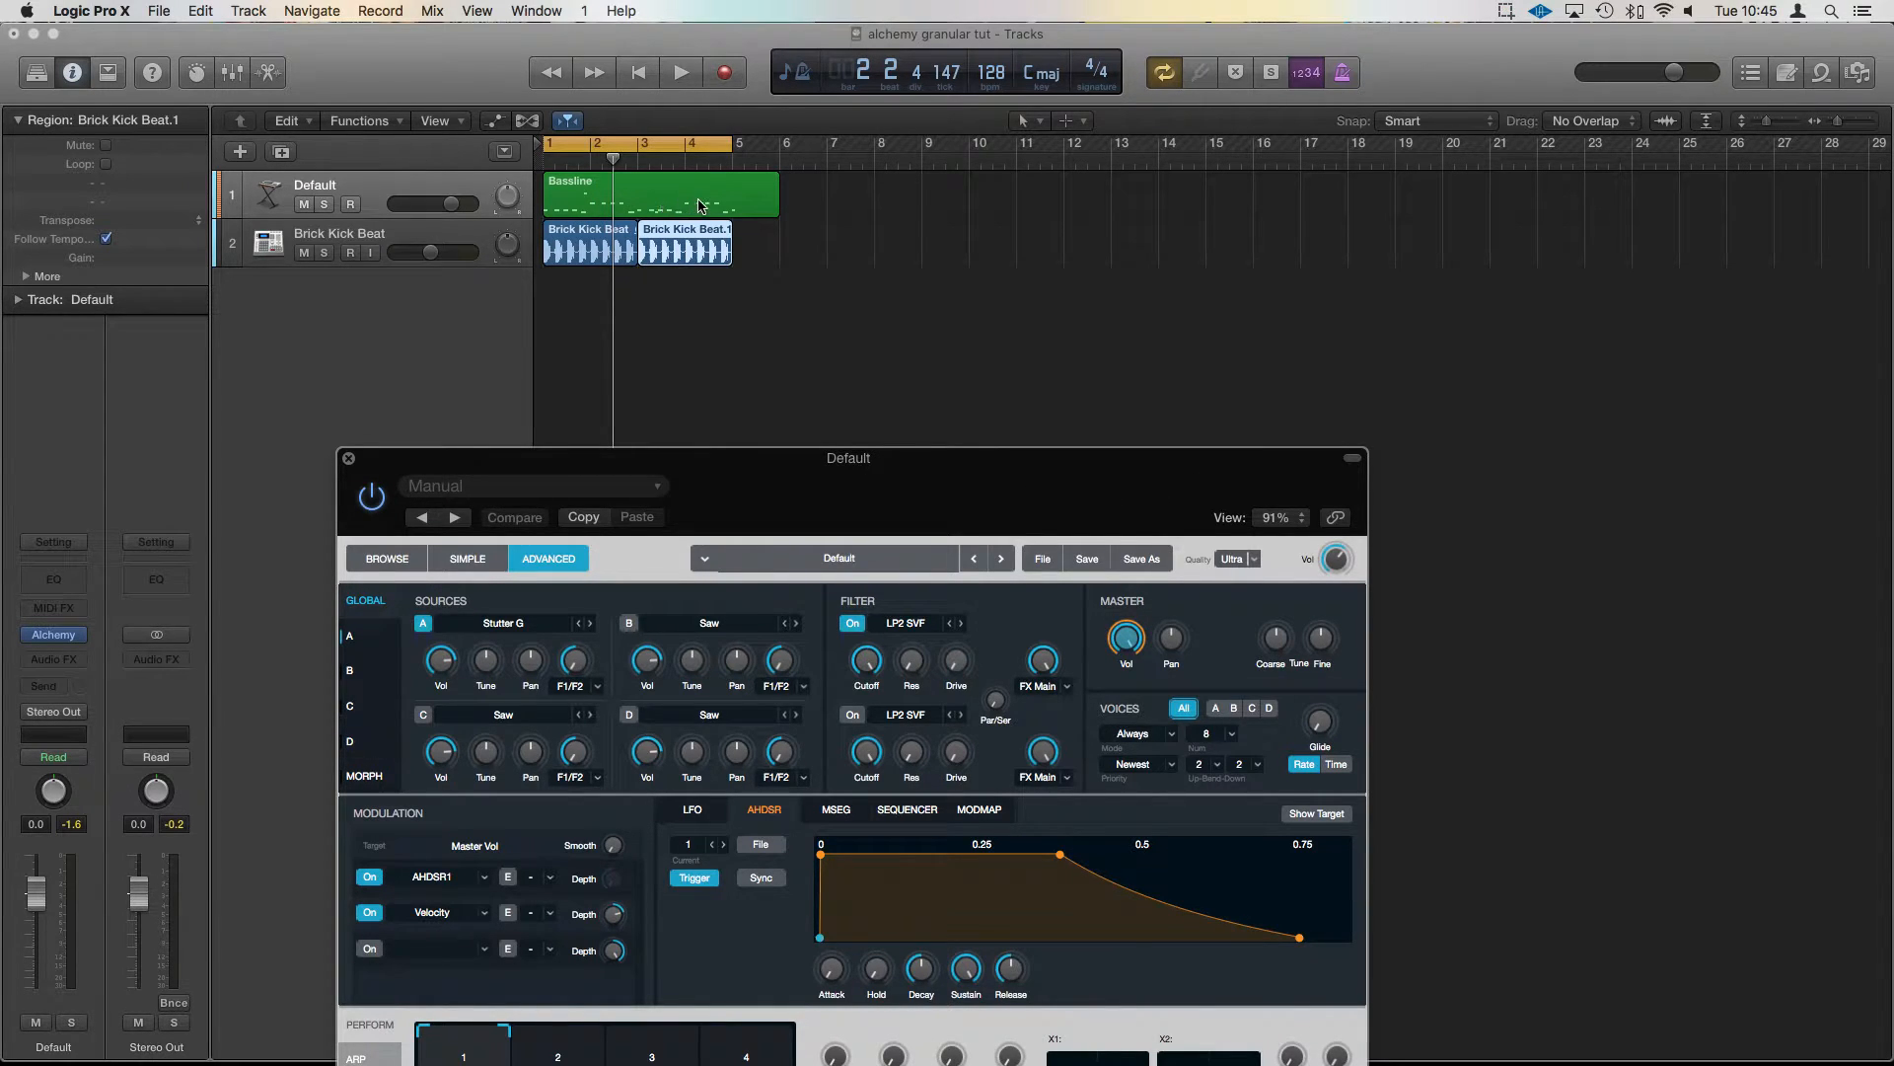
pyautogui.moveTo(973, 488); pyautogui.dragTo(1164, 176)
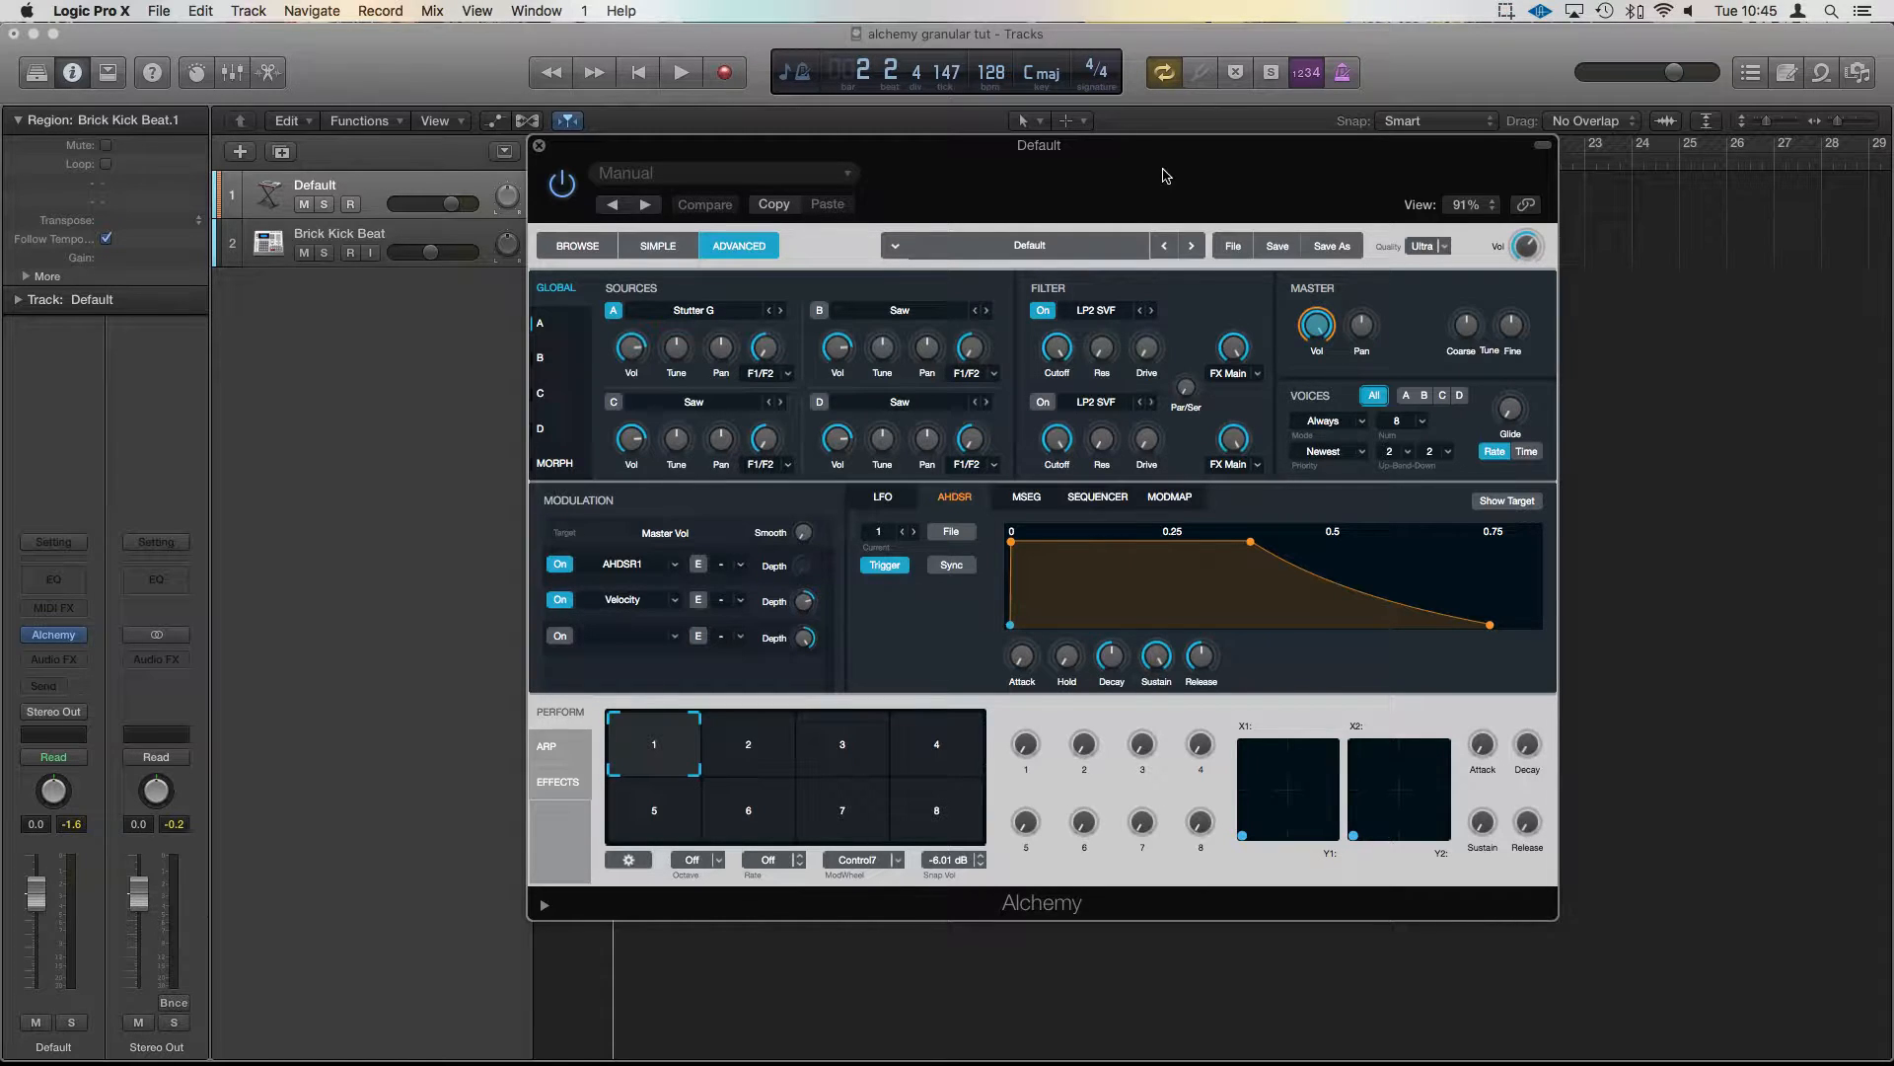
pyautogui.press('space')
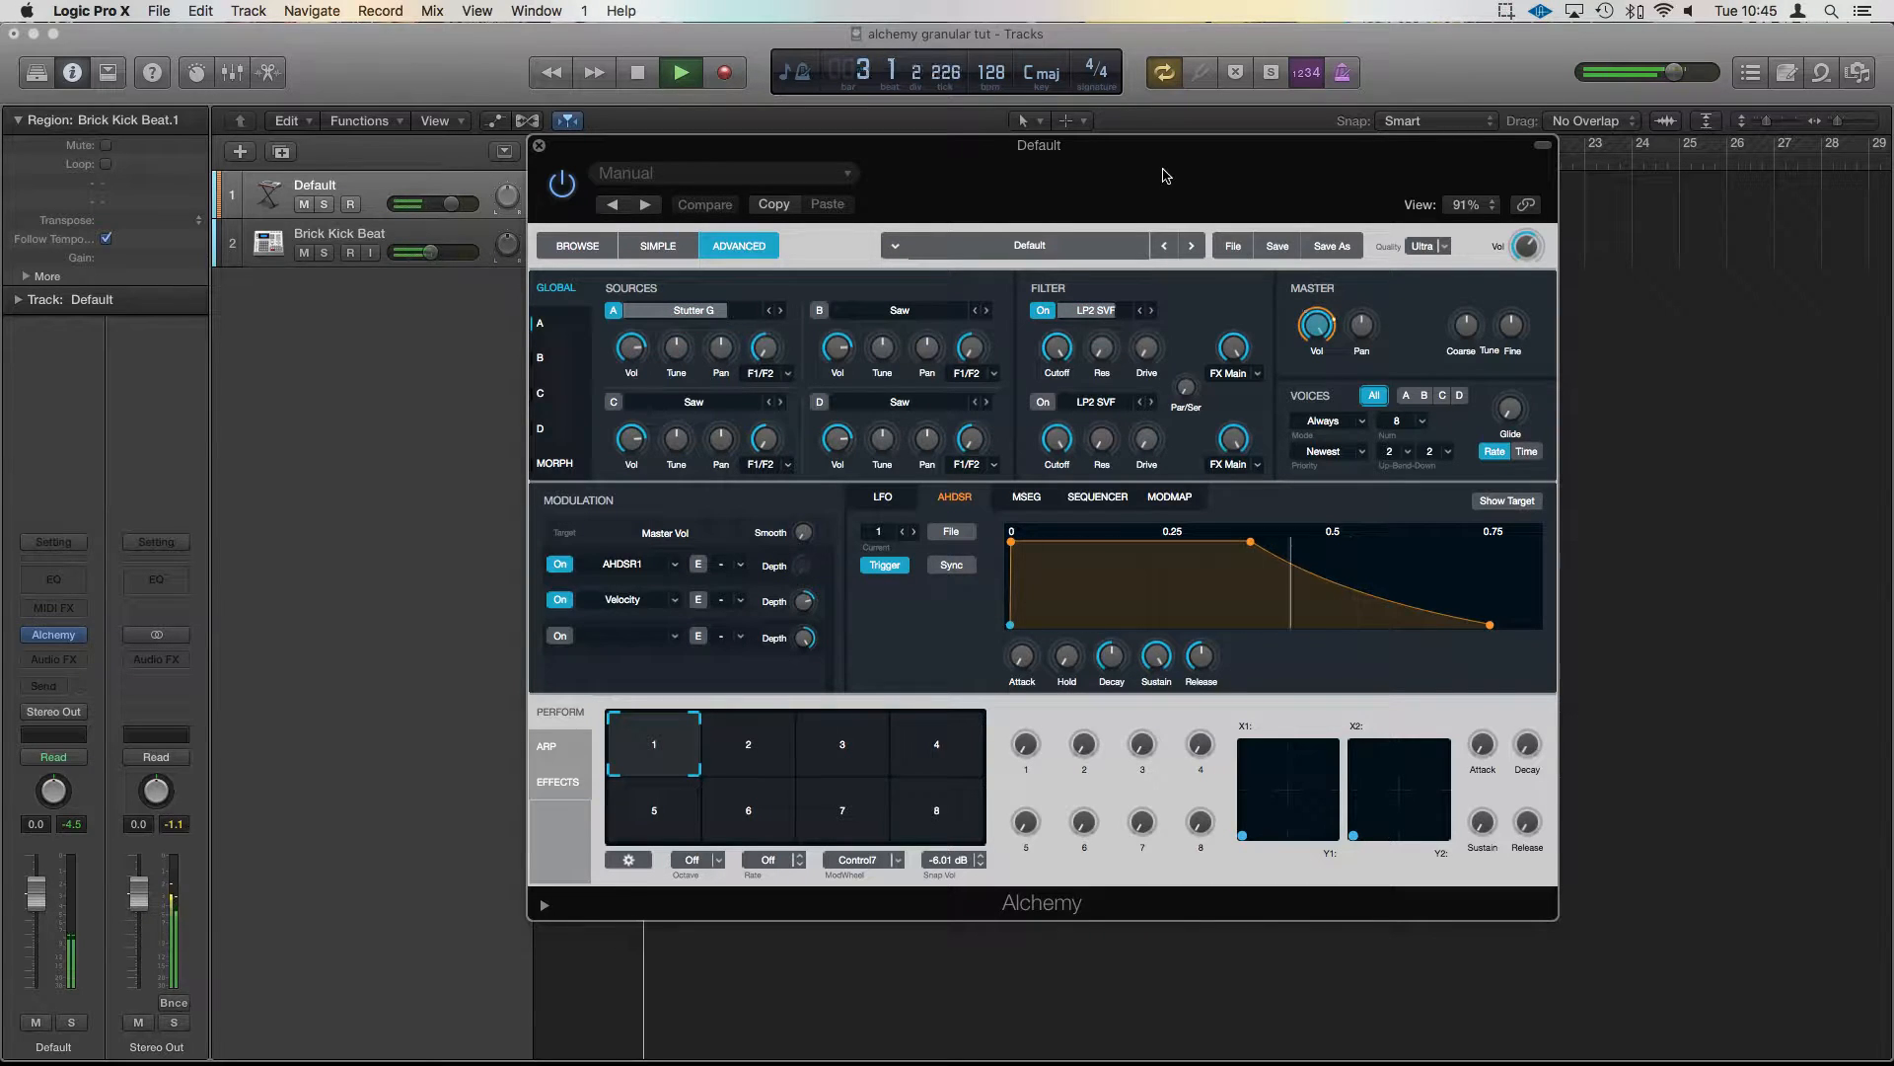
pyautogui.press('space')
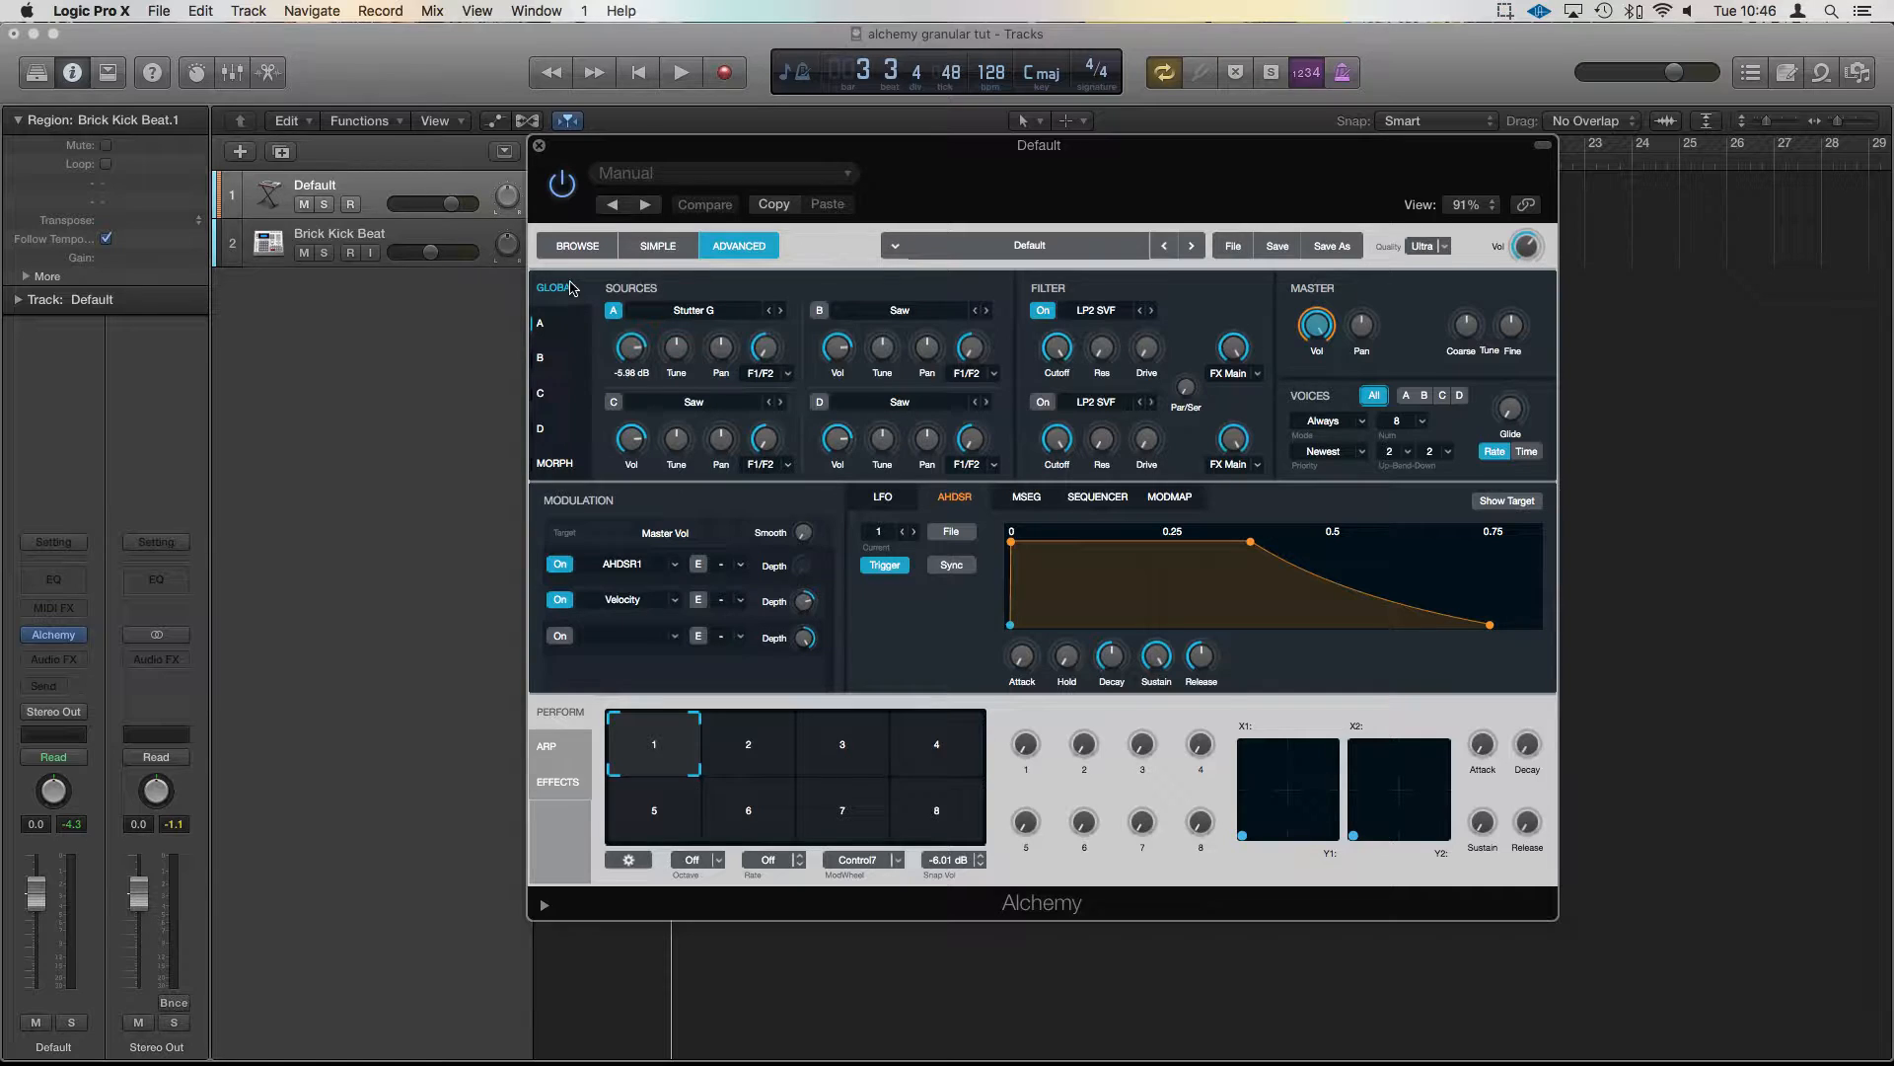
# Show source A's detailed settings and clear the whole Alchemy patch
pyautogui.click(553, 324)
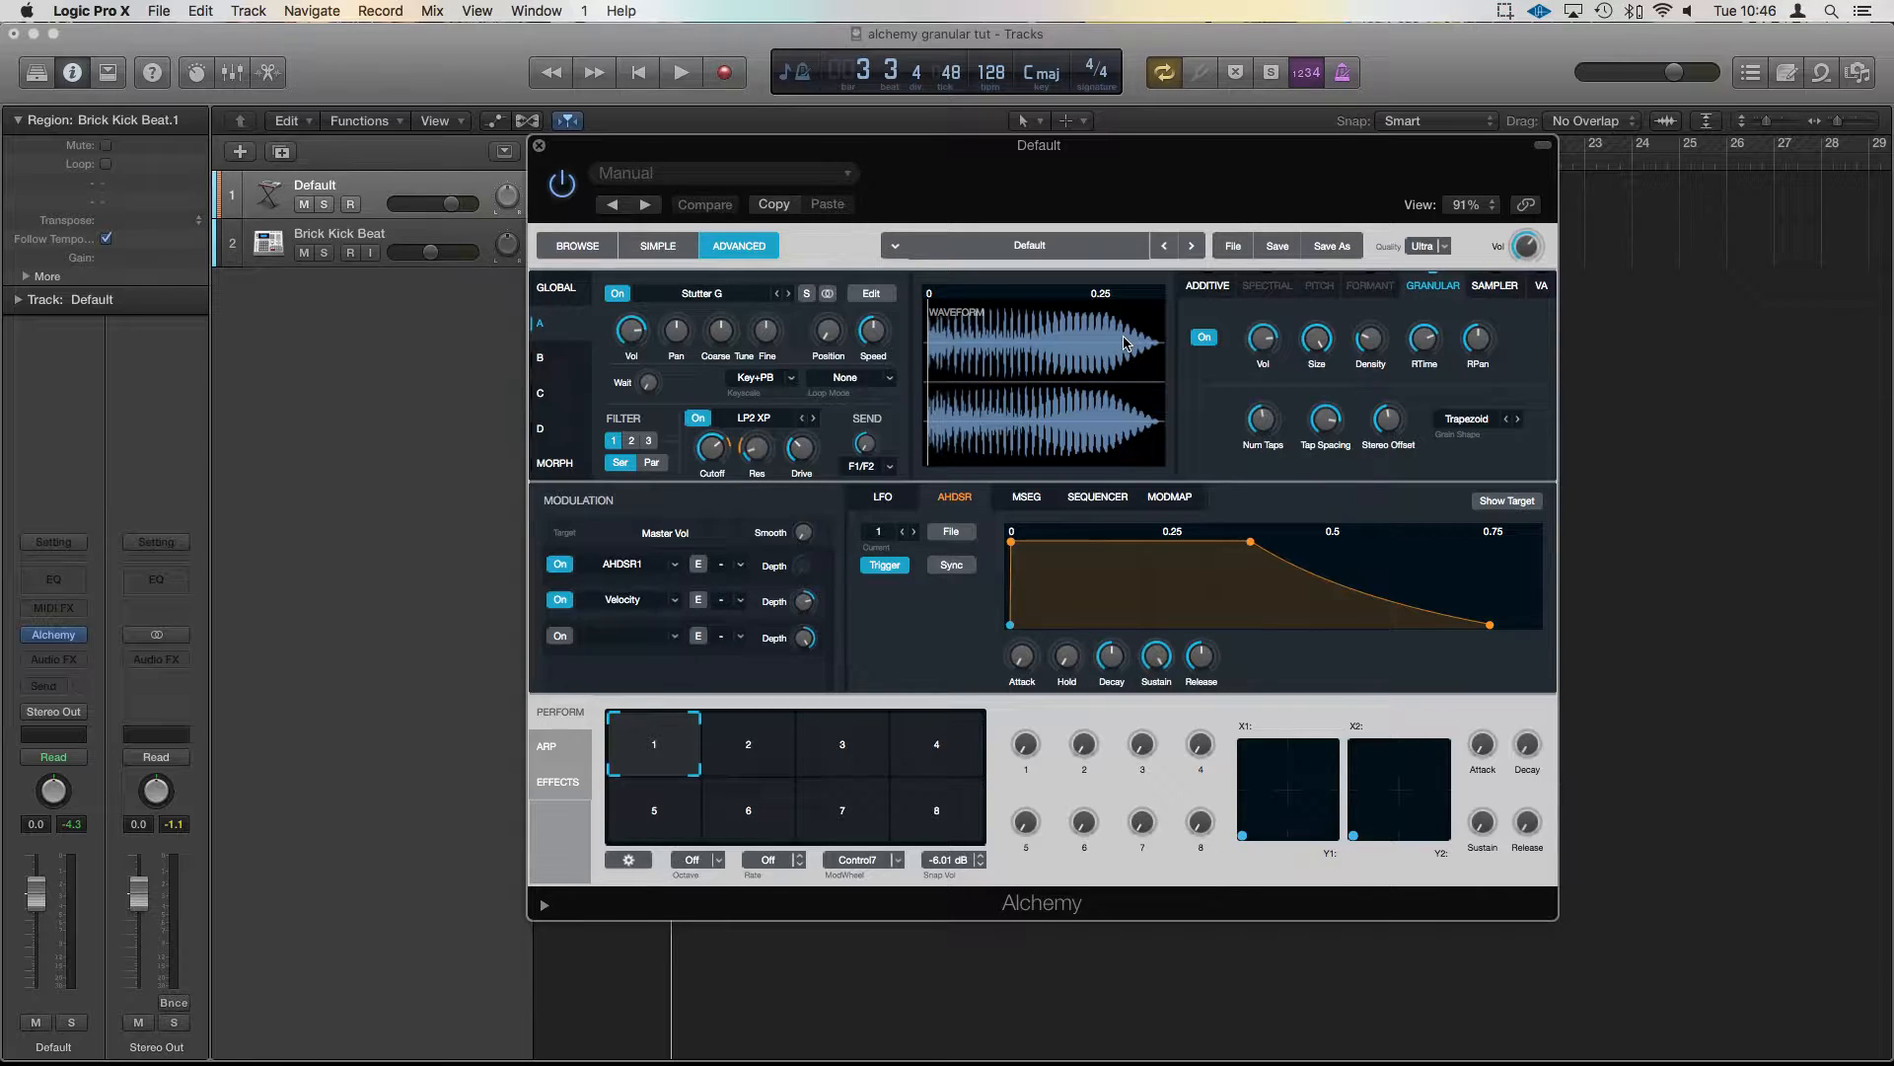
pyautogui.moveTo(1488, 338)
pyautogui.click(1235, 251)
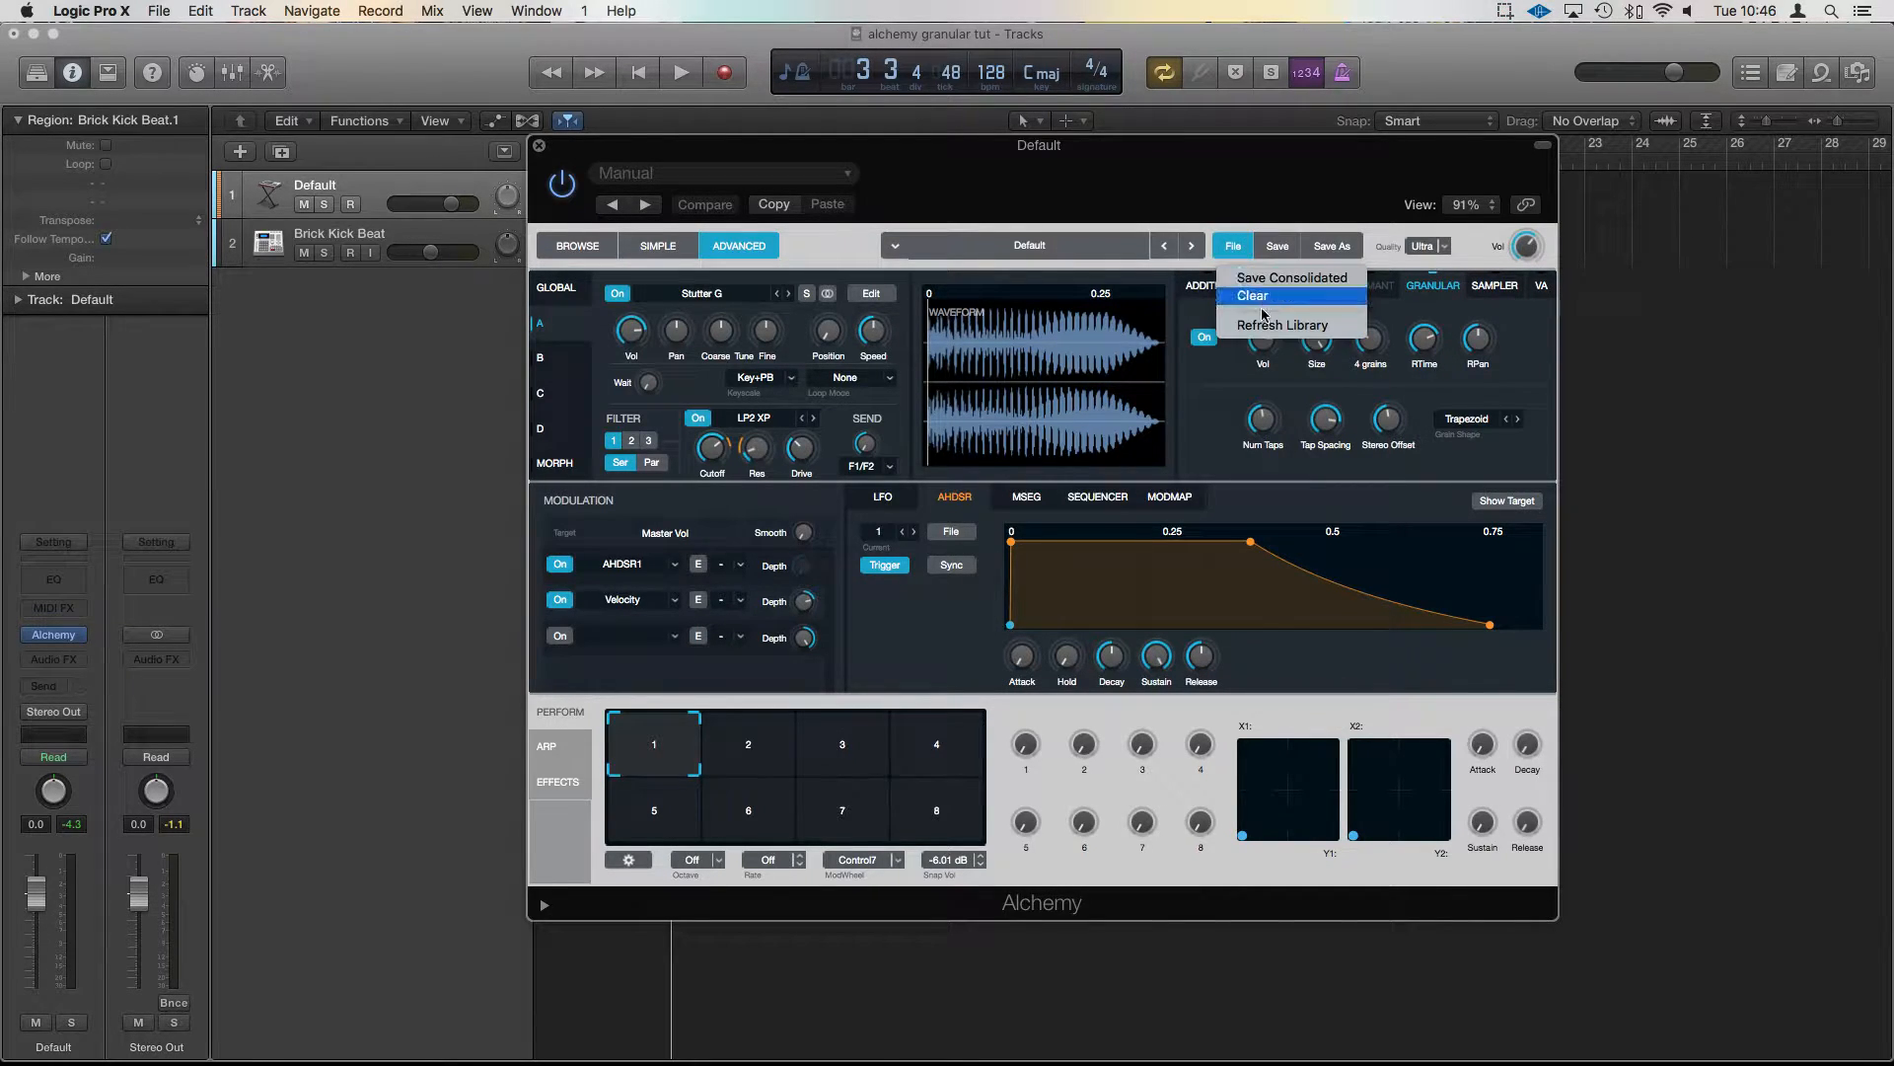
pyautogui.click(1270, 324)
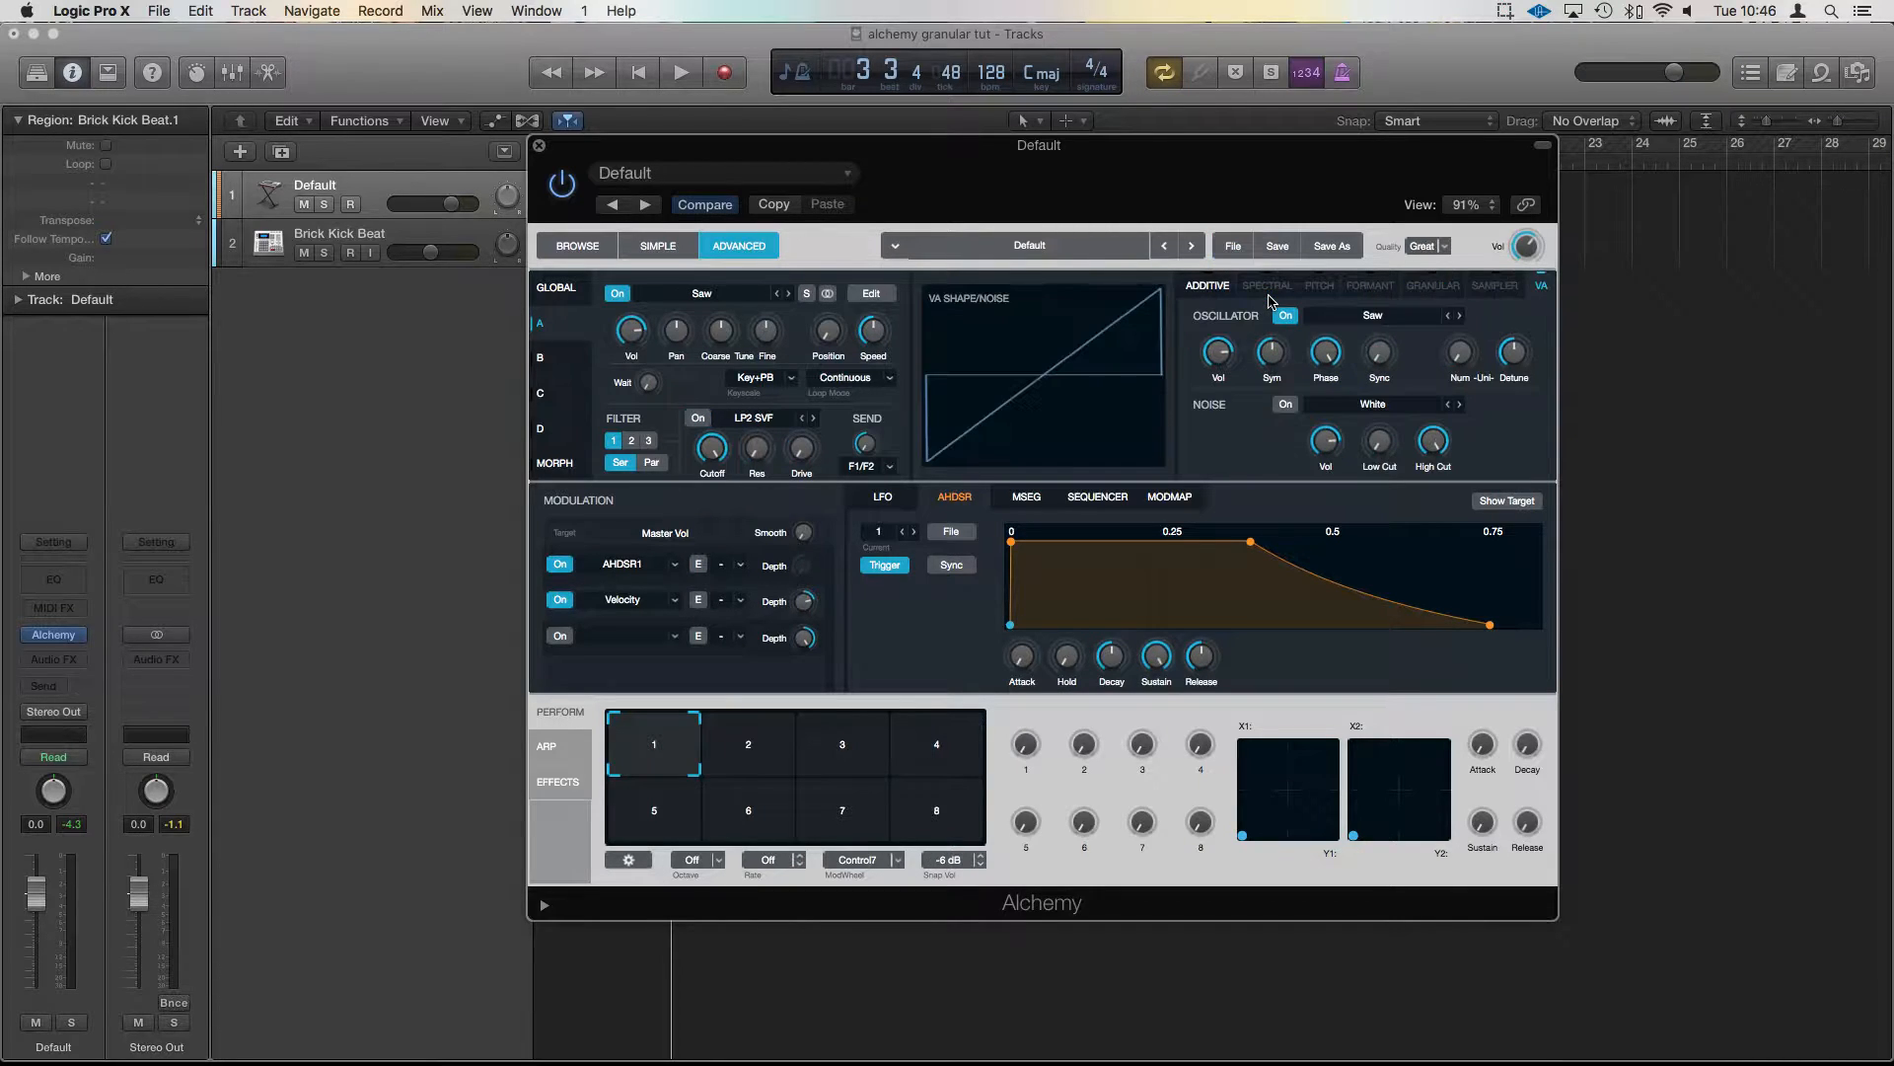
# Start importing audio into source A and show the Bass One-Shots folder beside the Alchemy window
pyautogui.click(734, 301)
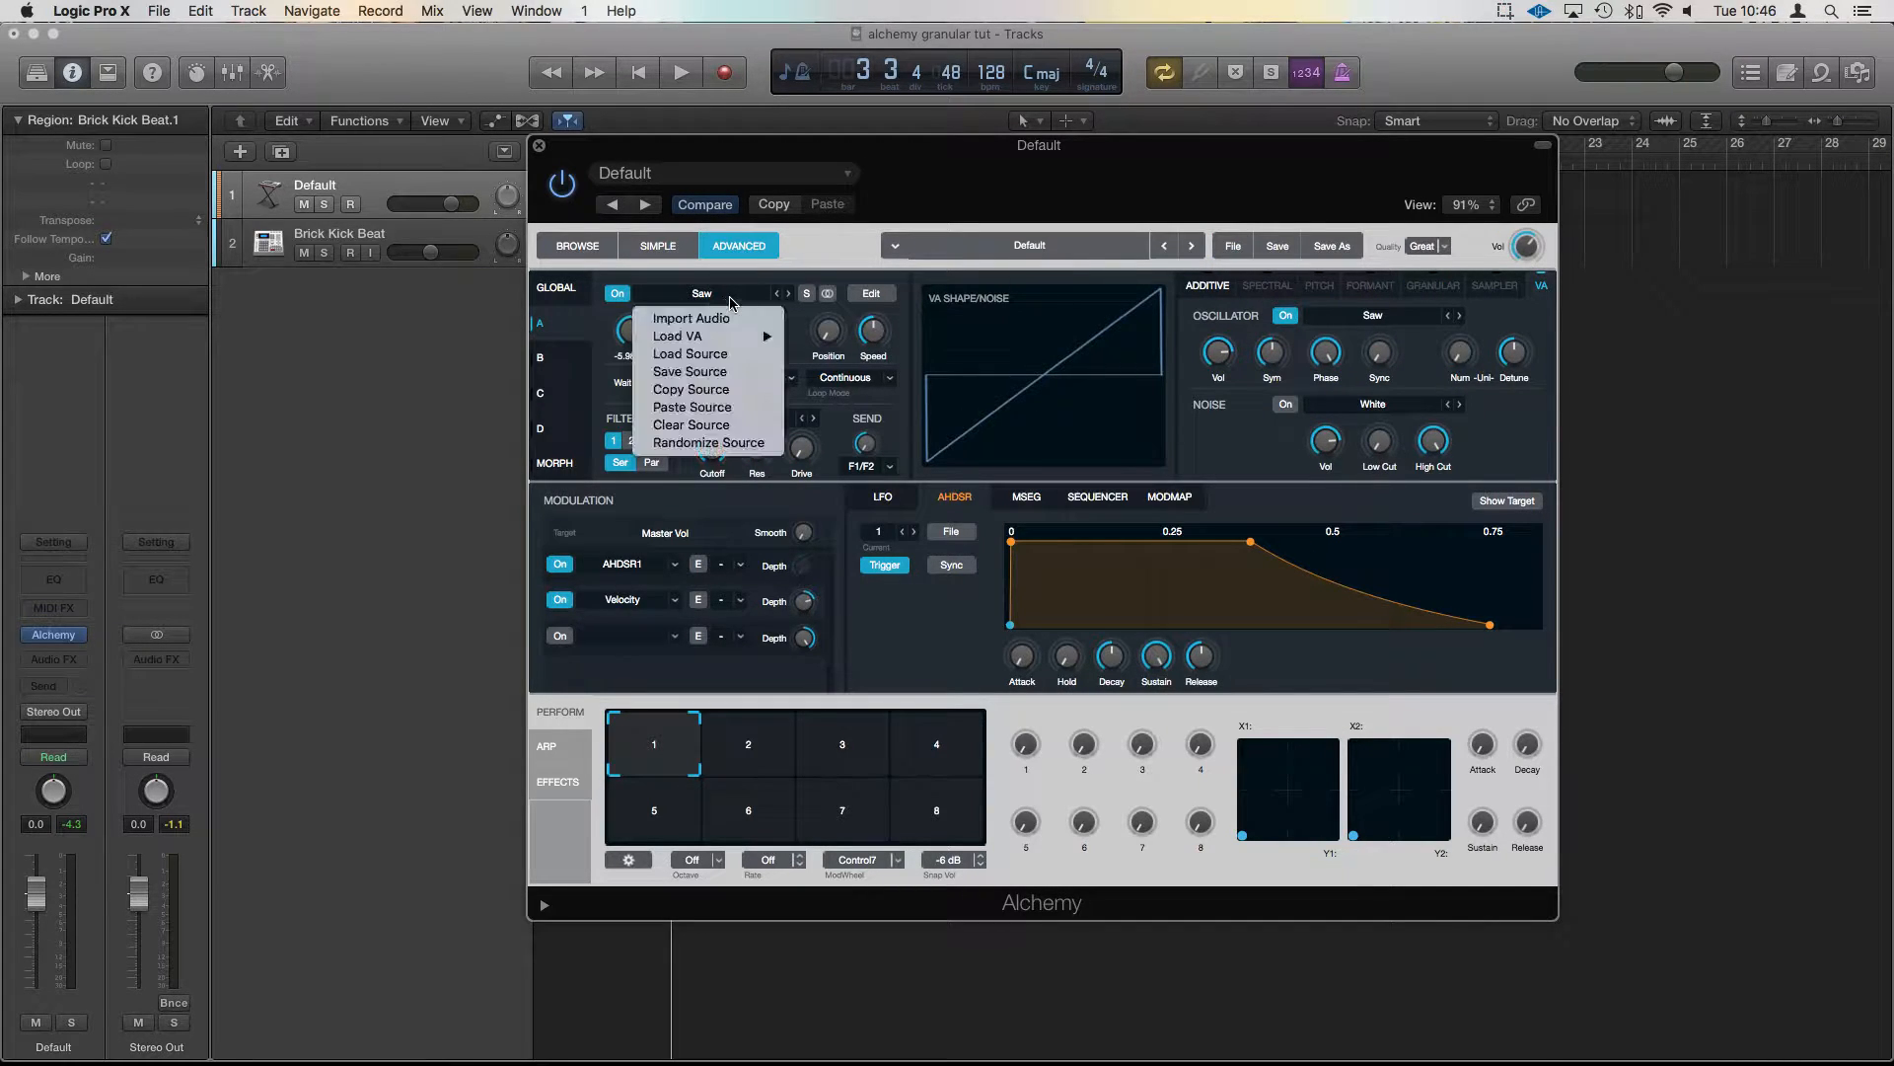
pyautogui.click(743, 321)
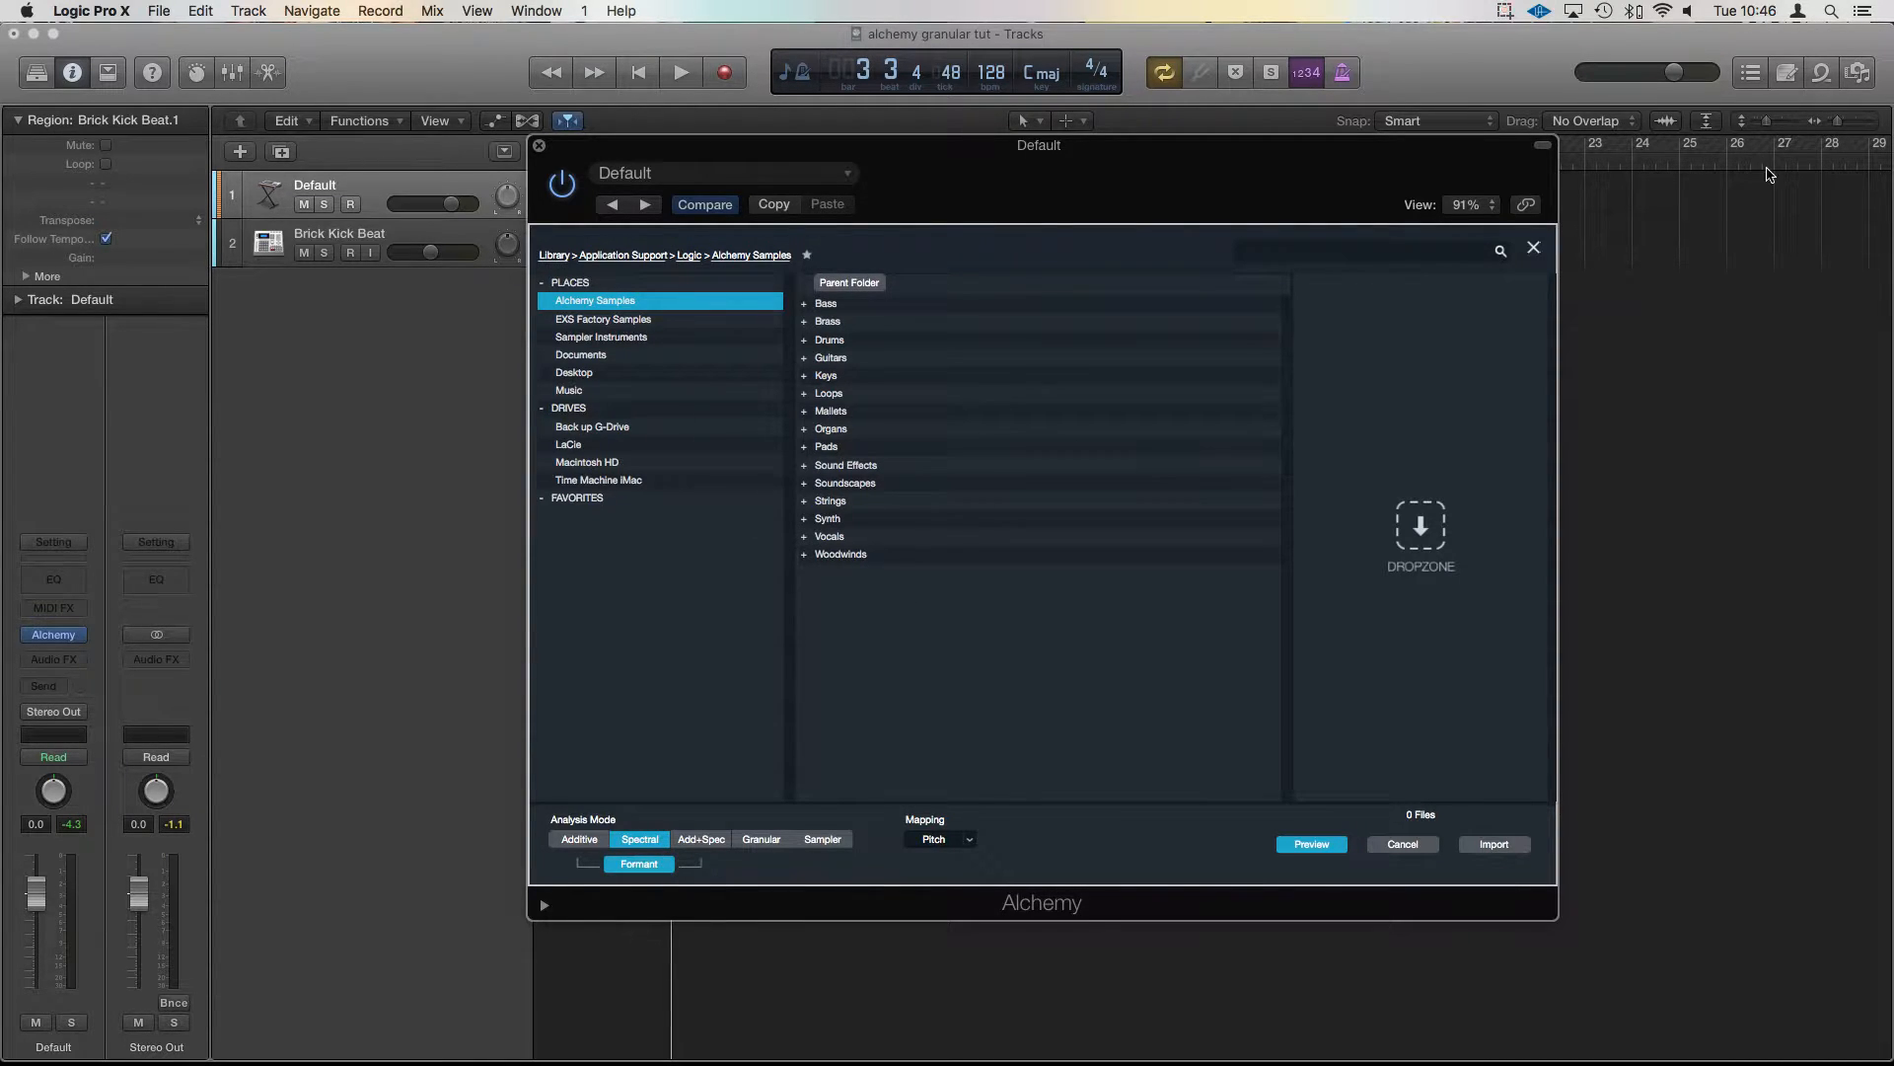
pyautogui.press('f')
pyautogui.moveTo(1404, 158); pyautogui.dragTo(1295, 163)
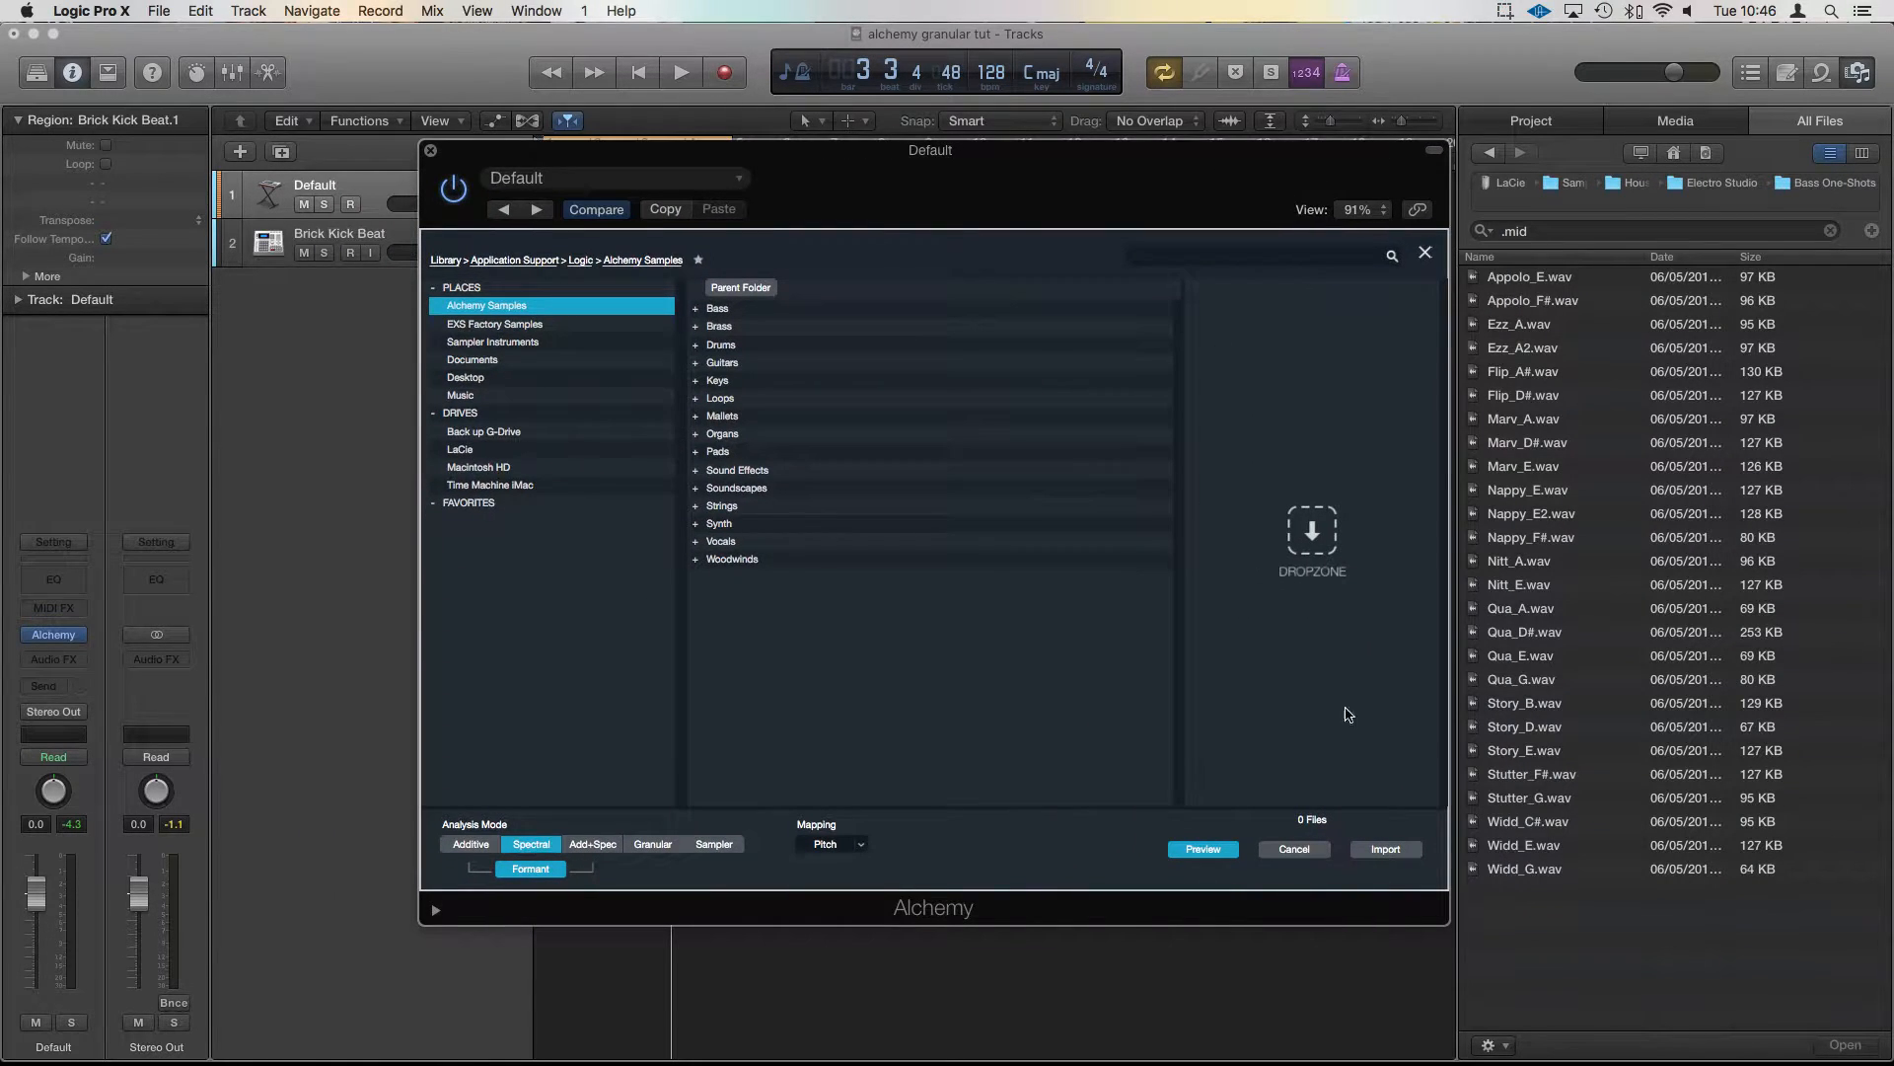
# Audition the bass one-shots Stutter_G.wav, Stutter_F#.wav and Story_E.wav
pyautogui.click(1521, 805)
pyautogui.click(1535, 1044)
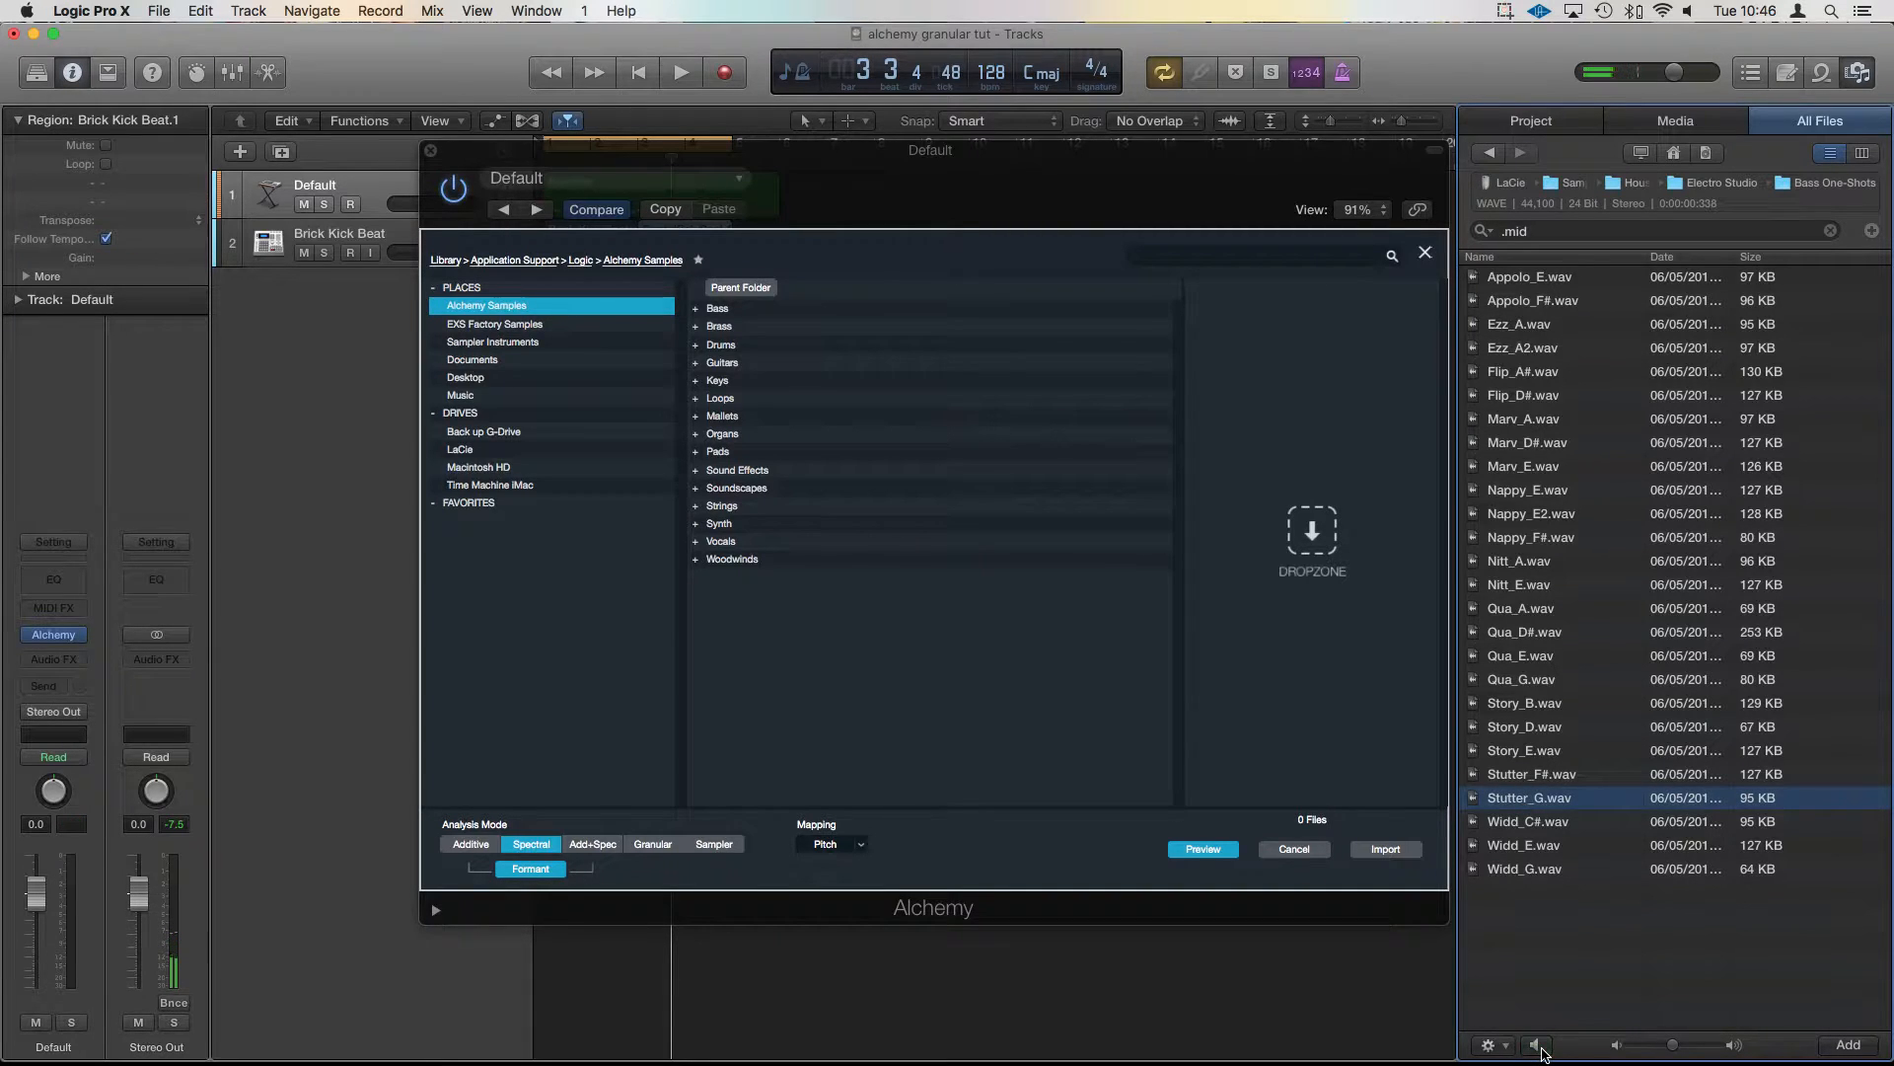
pyautogui.click(1513, 774)
pyautogui.click(1513, 751)
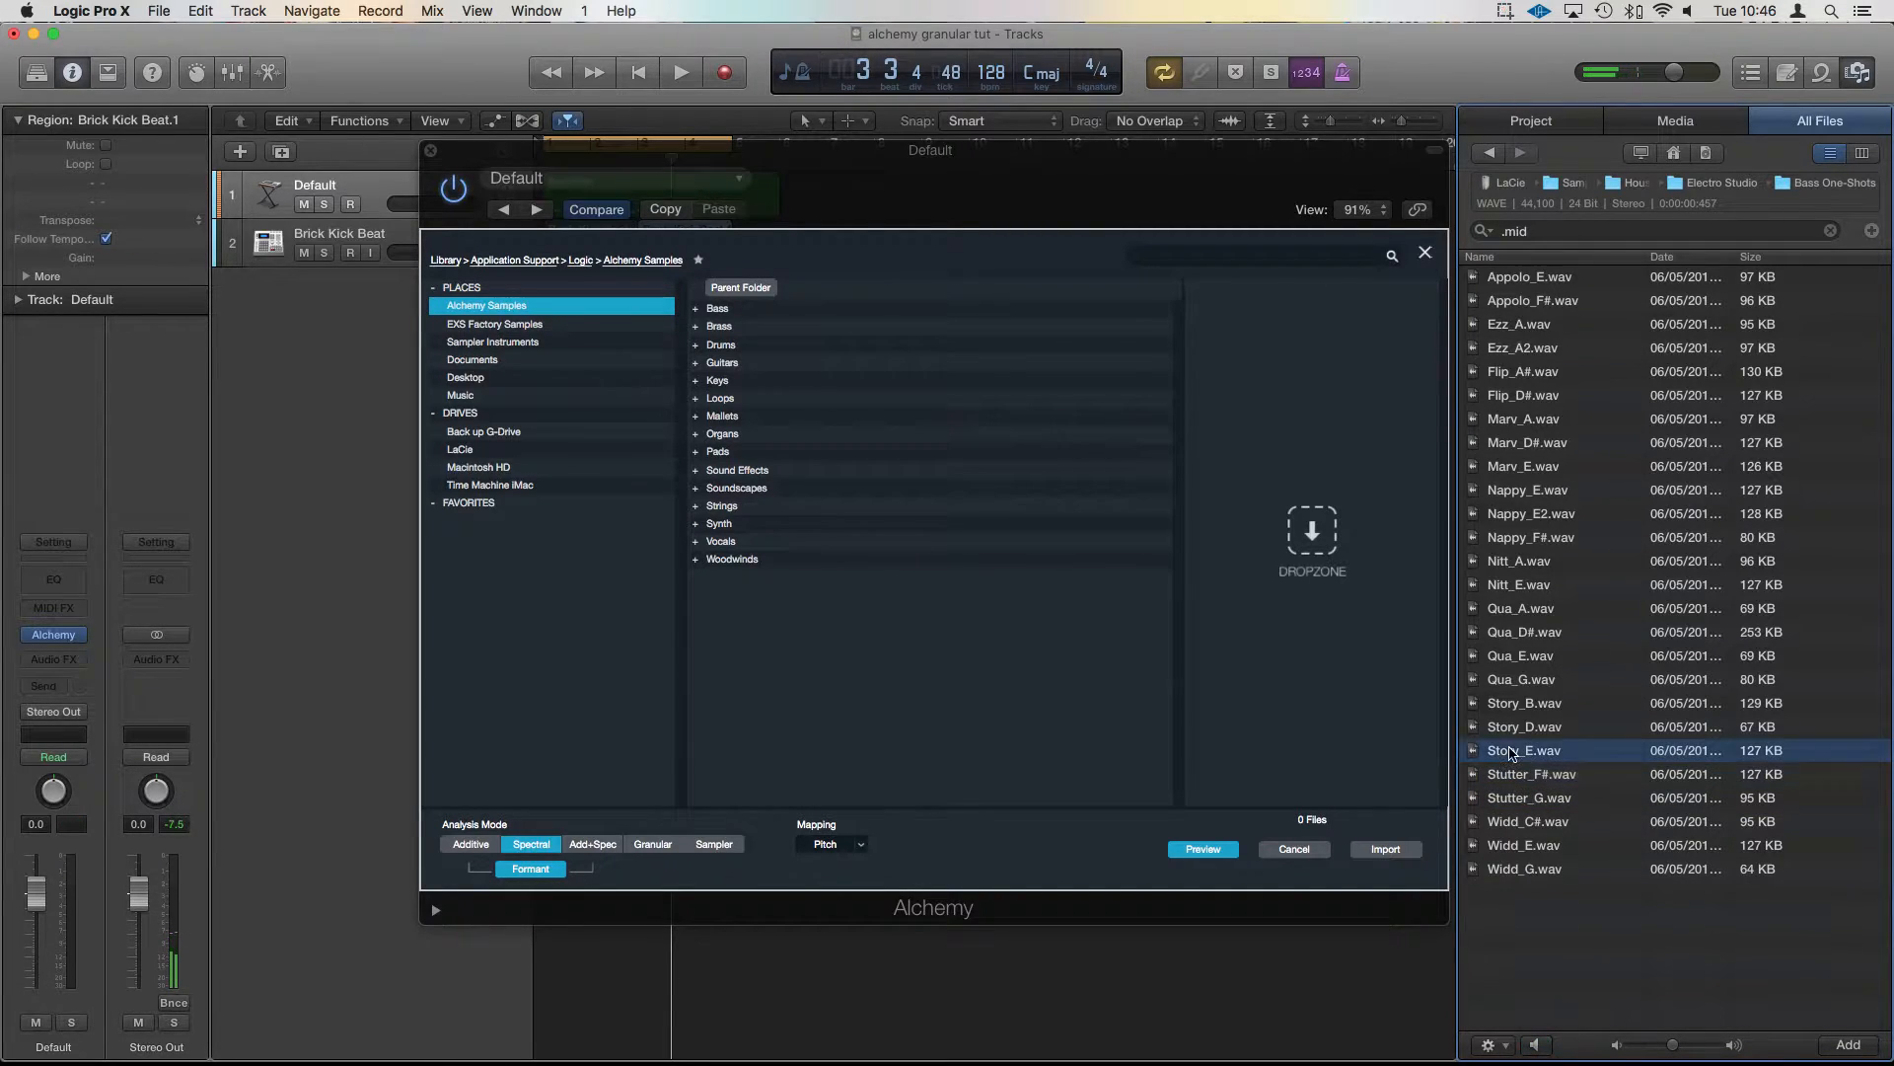
pyautogui.click(1515, 799)
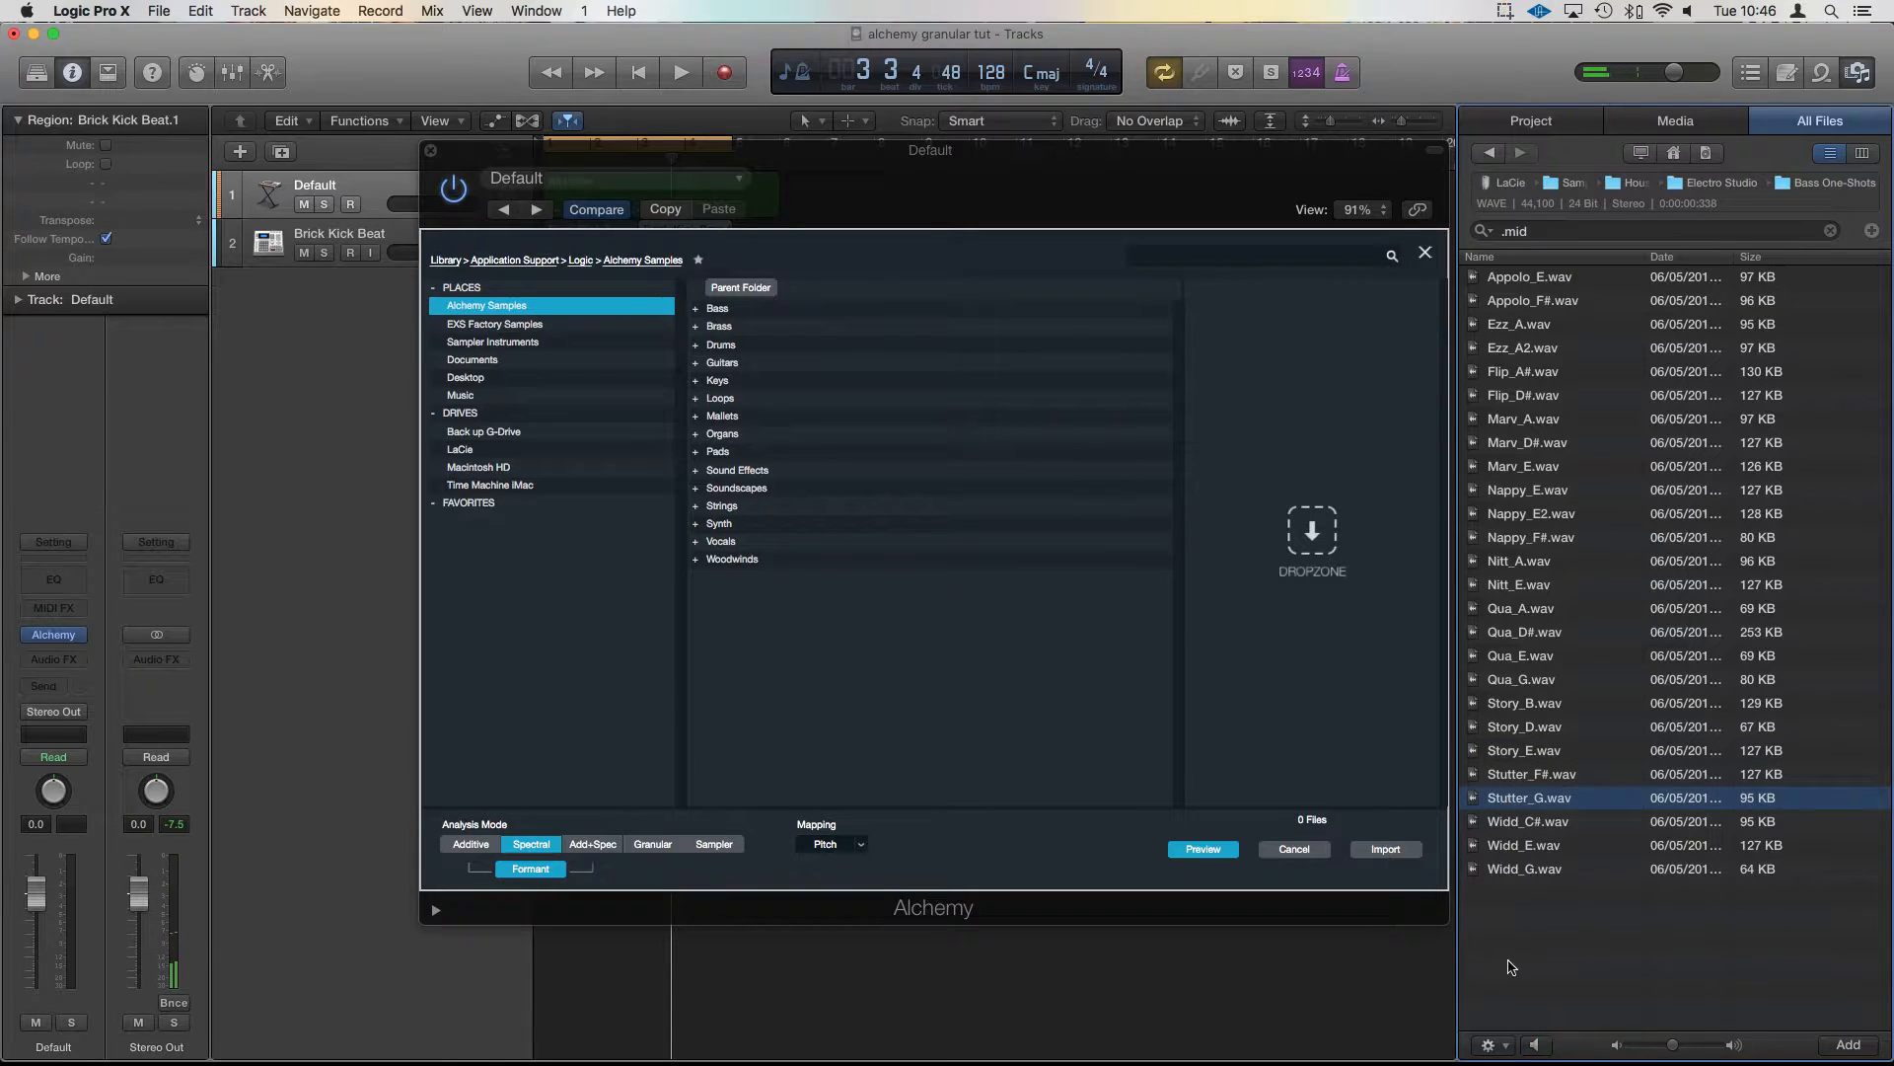
# Import Stutter_G.wav into source A with the Granular analysis mode
pyautogui.moveTo(1521, 801); pyautogui.dragTo(1220, 512)
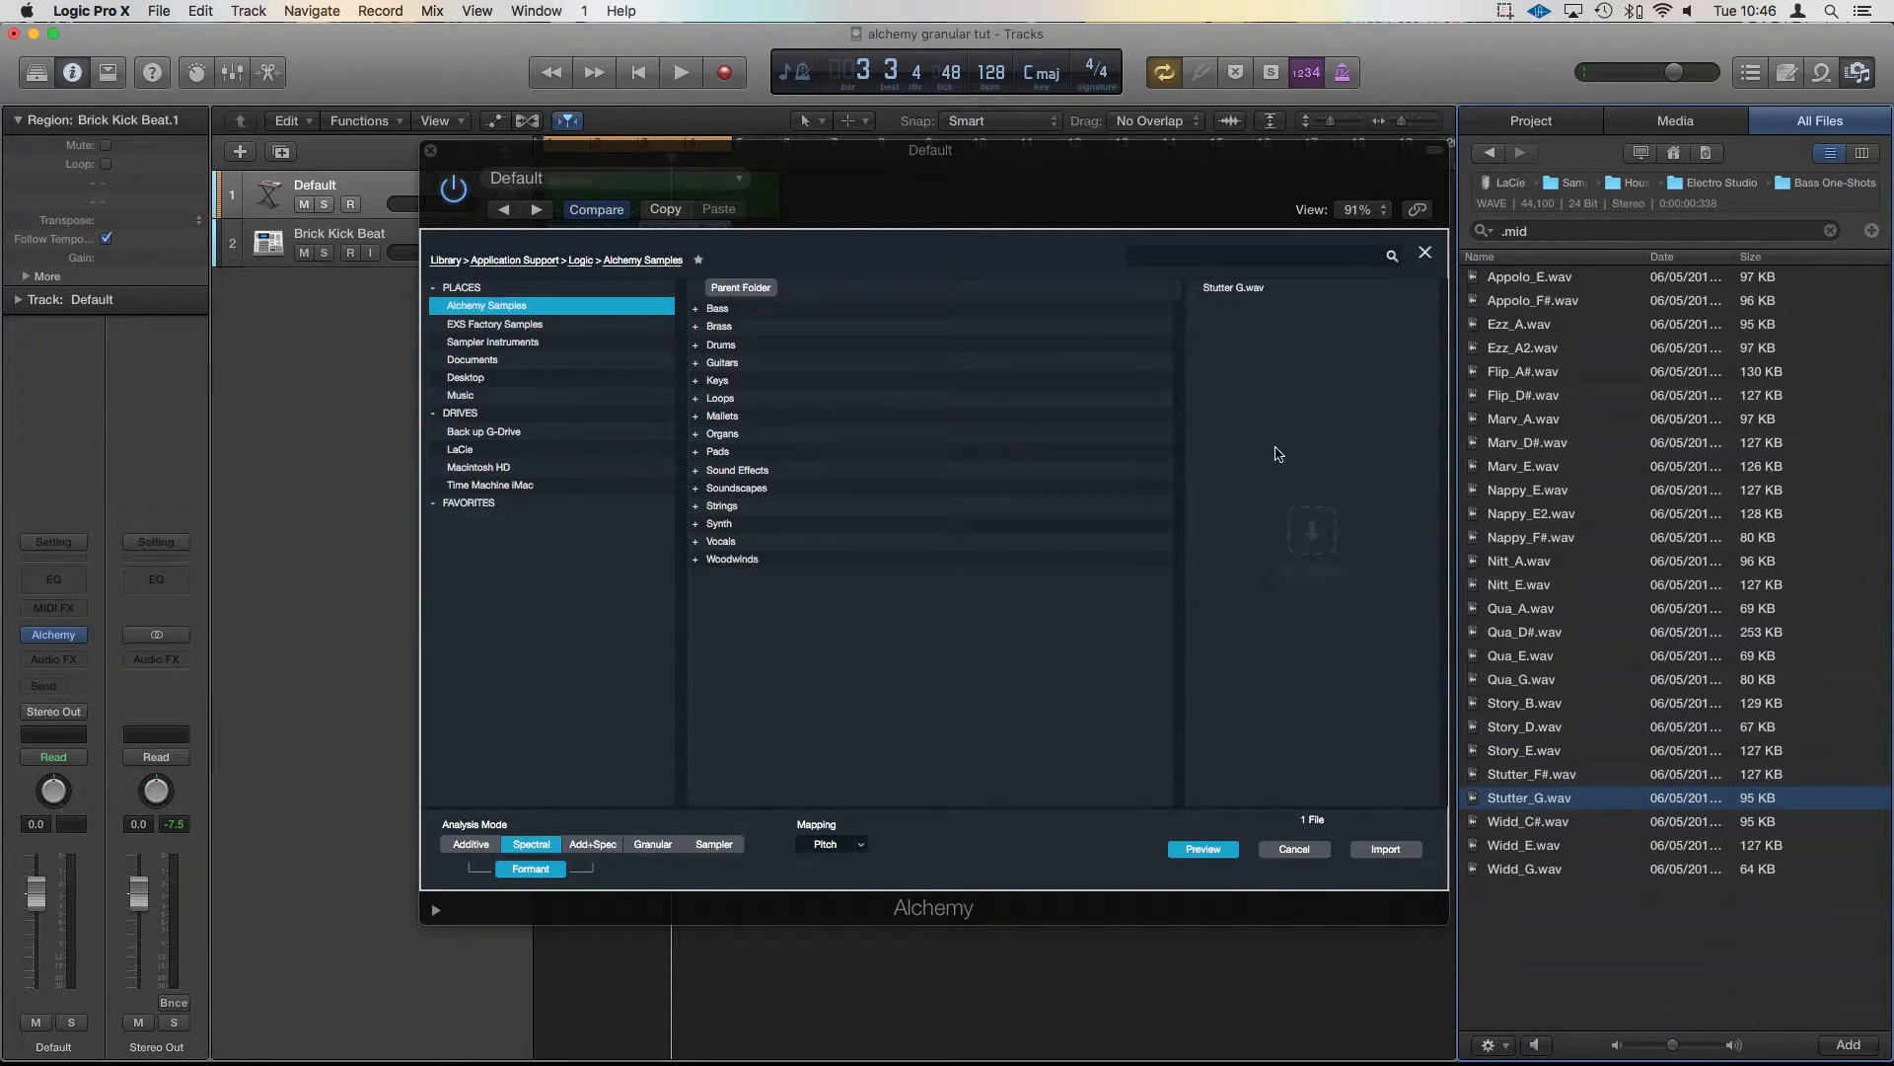
pyautogui.click(647, 844)
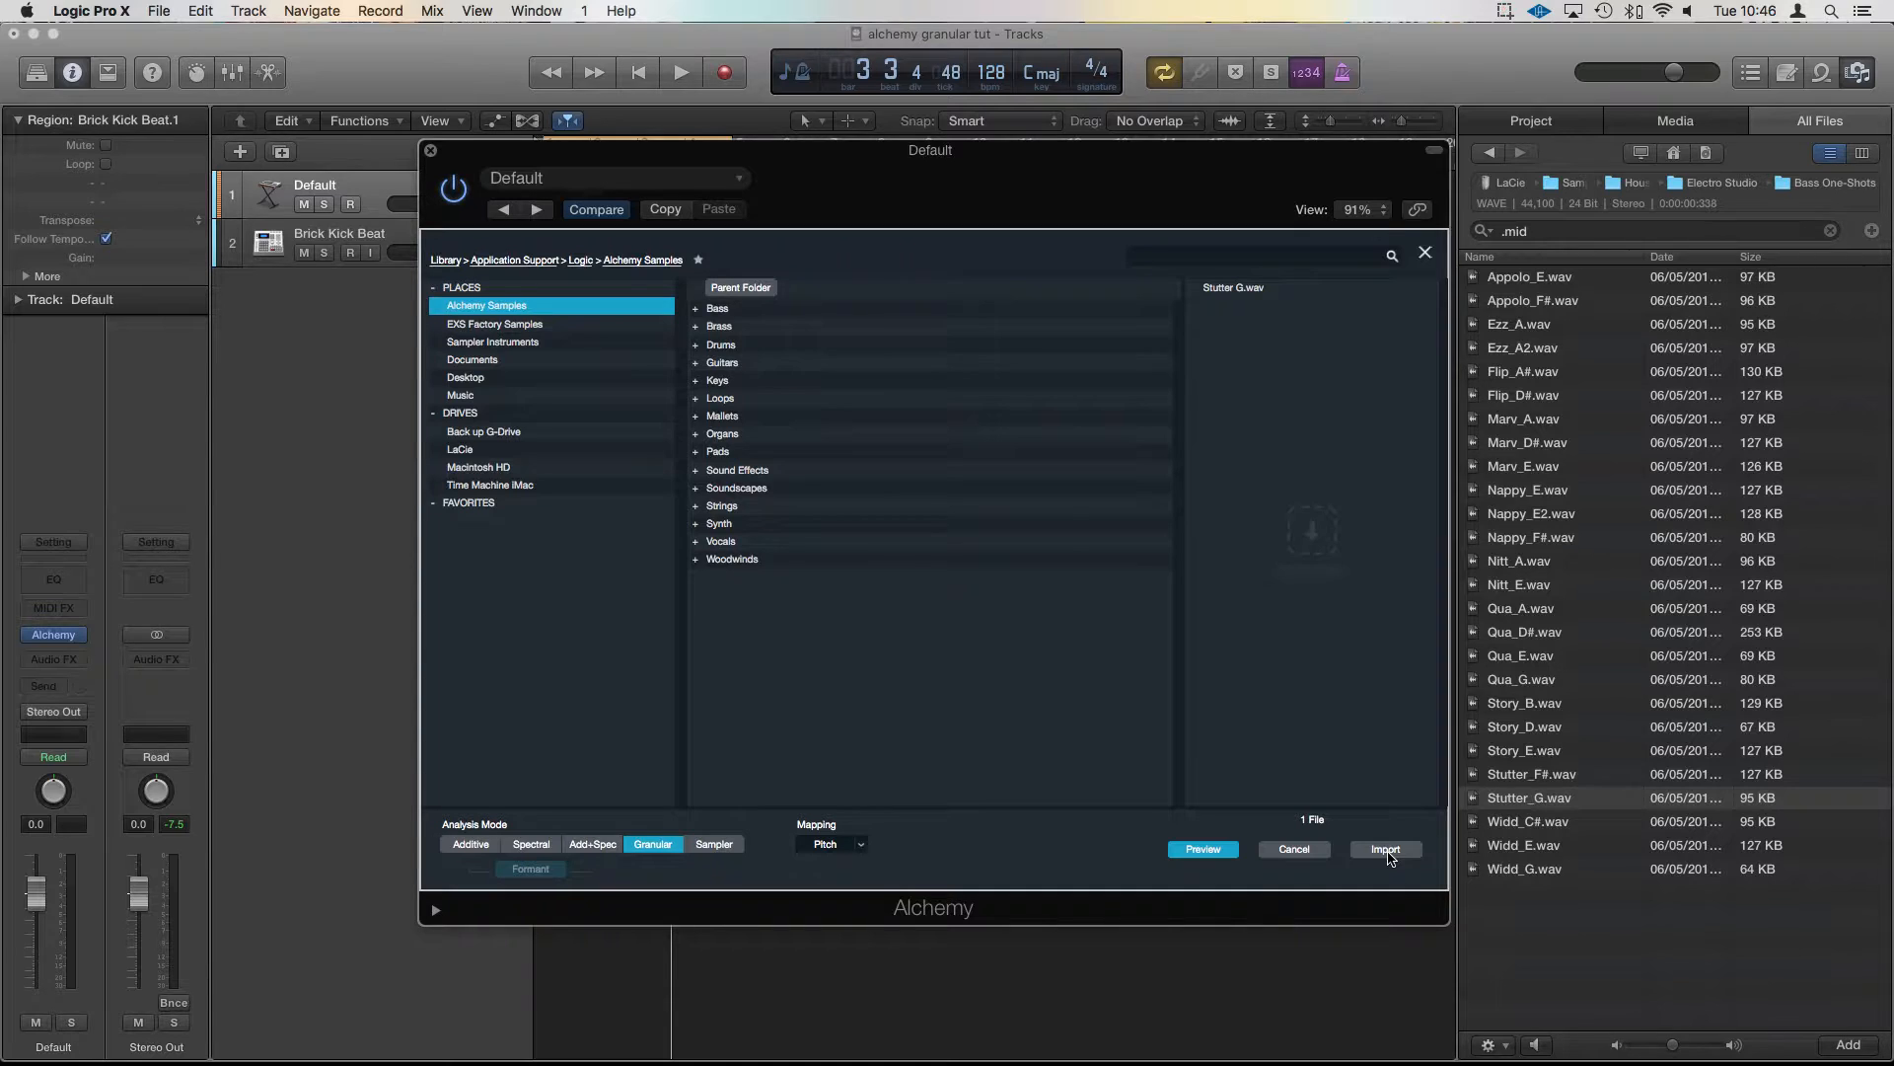
pyautogui.click(1385, 850)
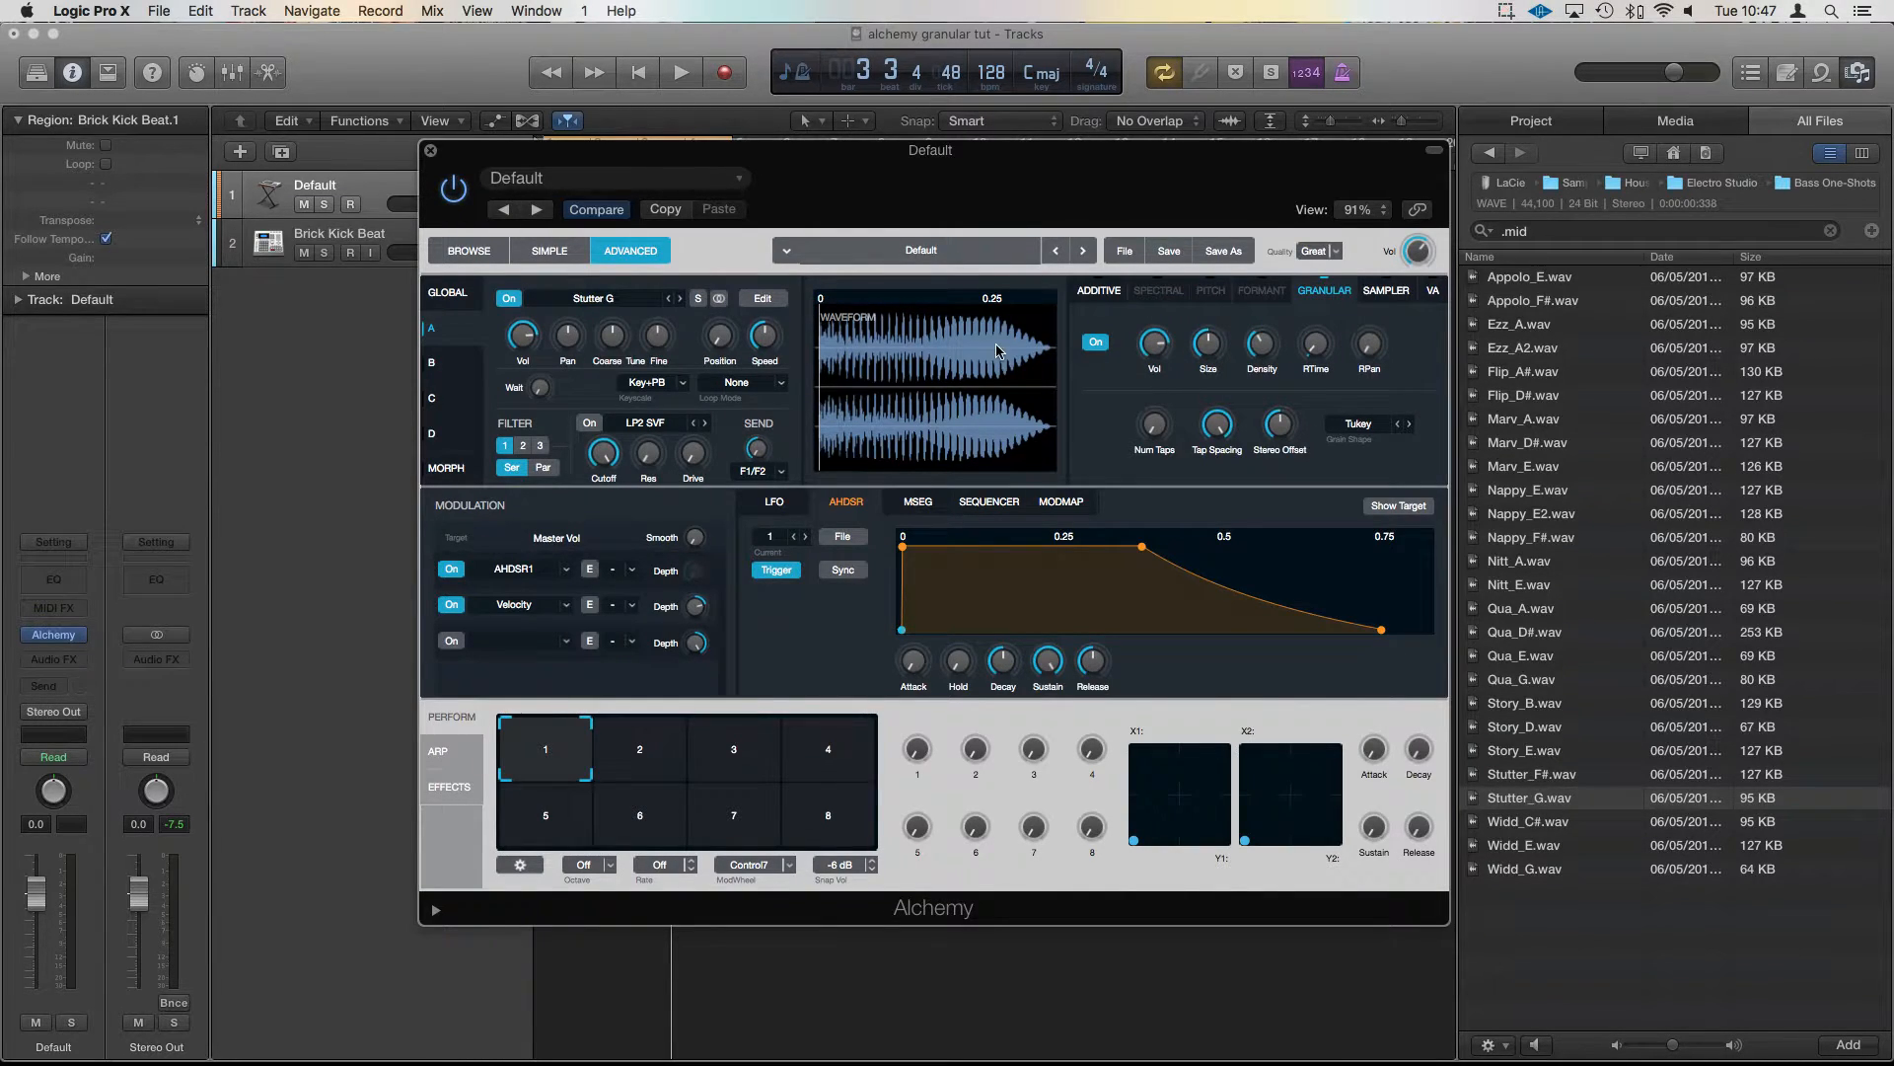
# Play back the bassline with the imported sample and set Alchemy's quality to Ultra
pyautogui.press('space')
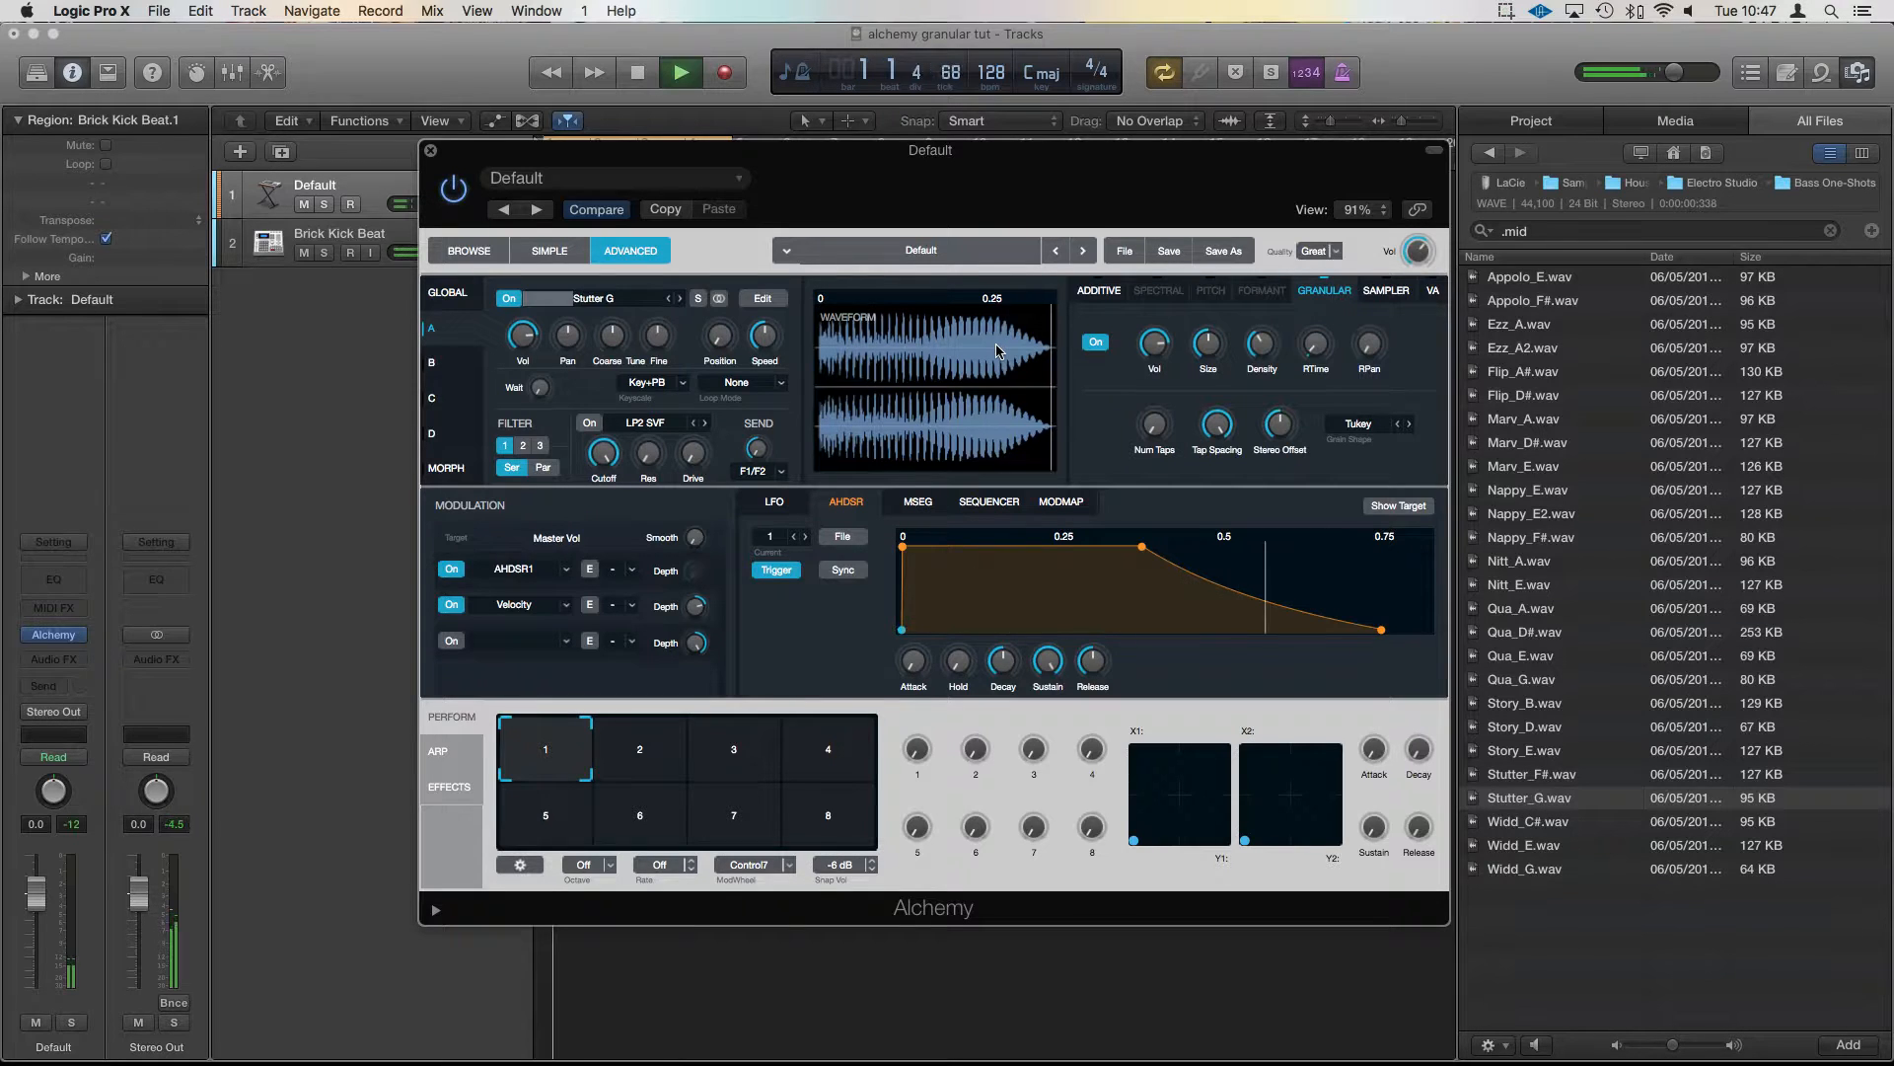
pyautogui.press('space')
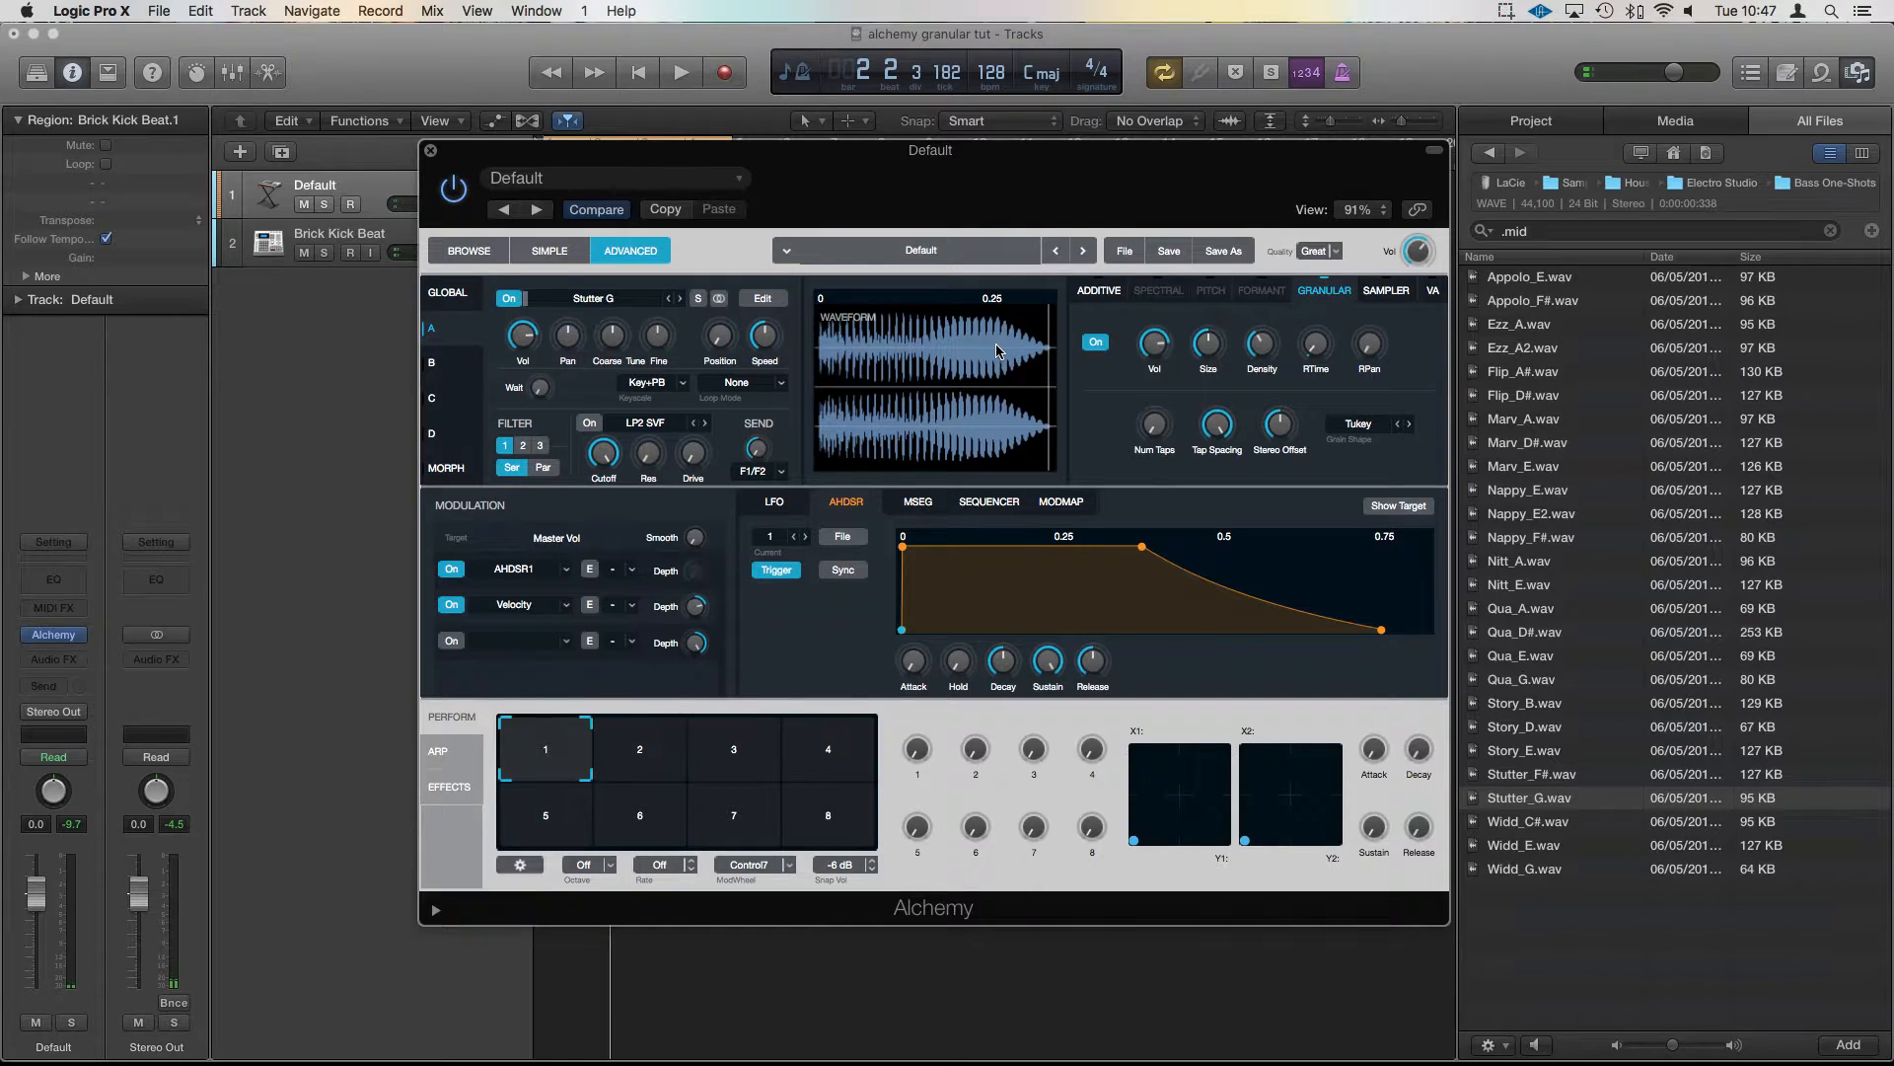
pyautogui.press('space')
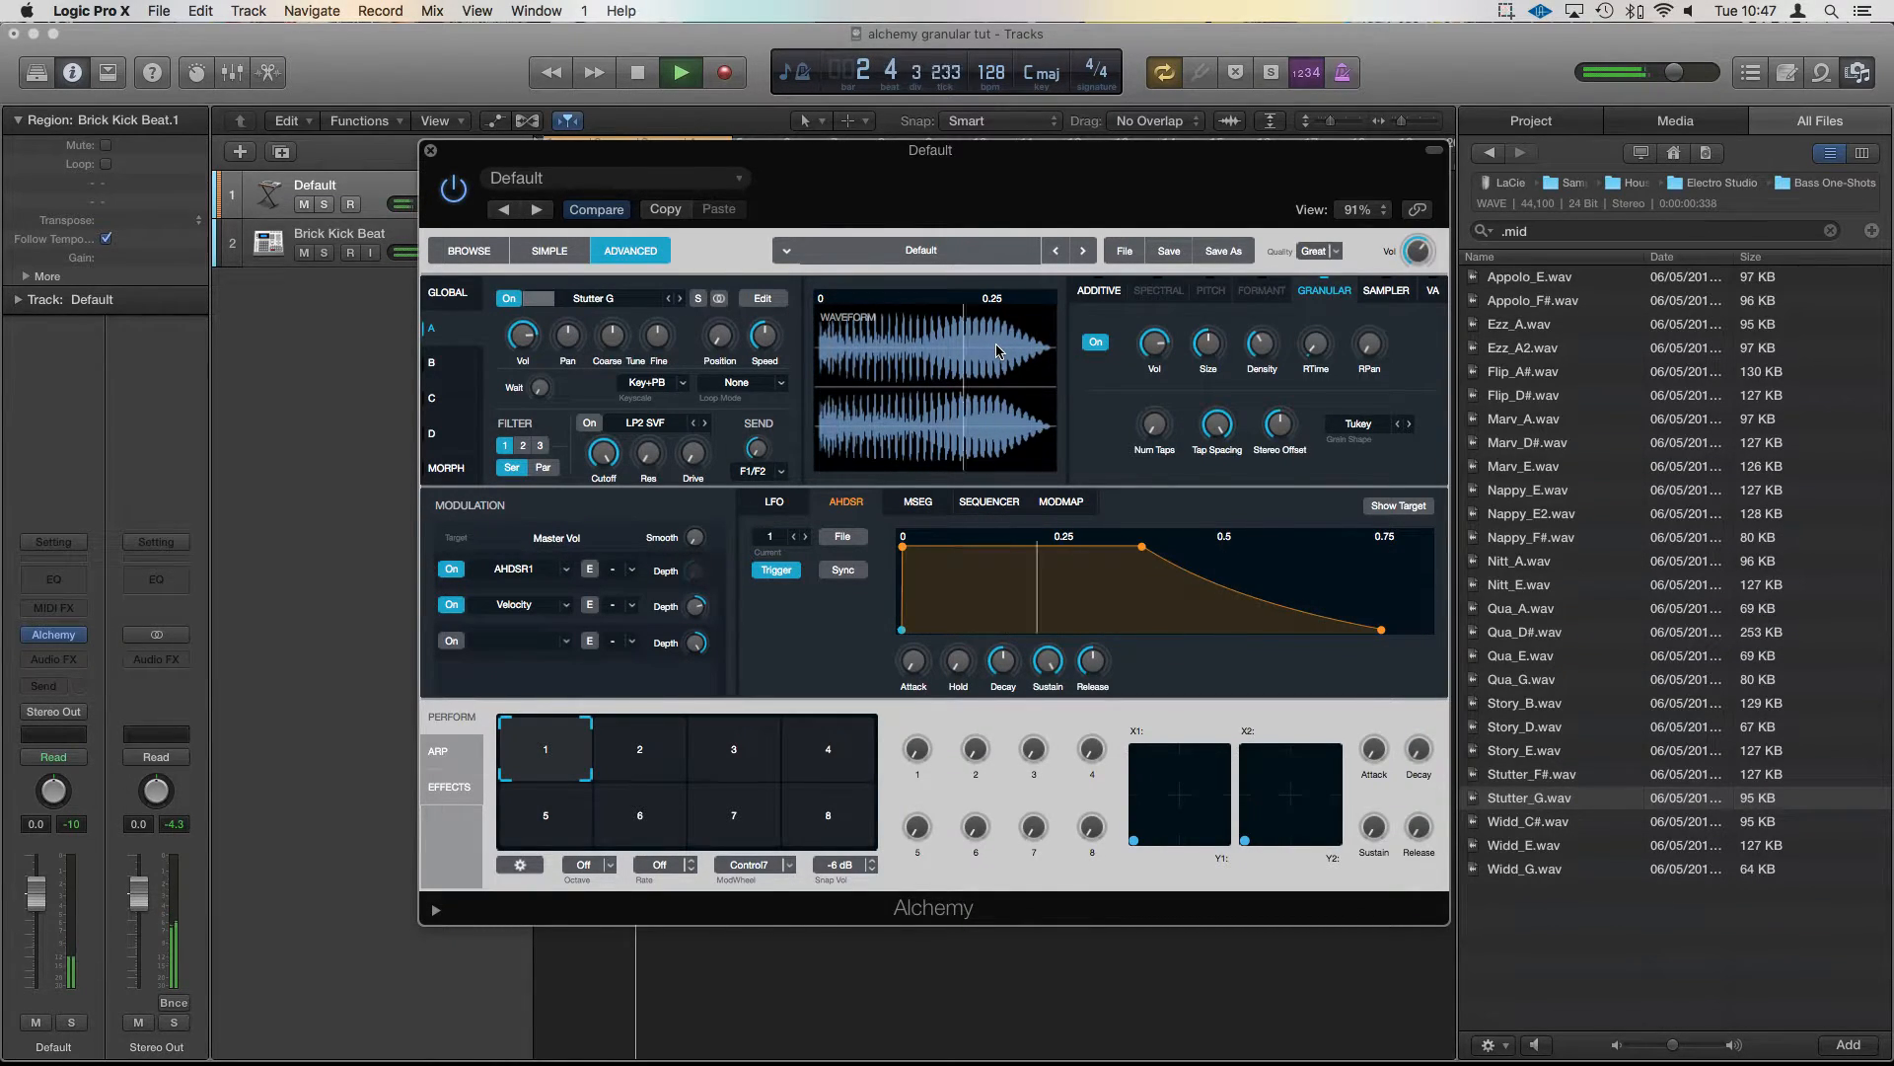
pyautogui.press('space')
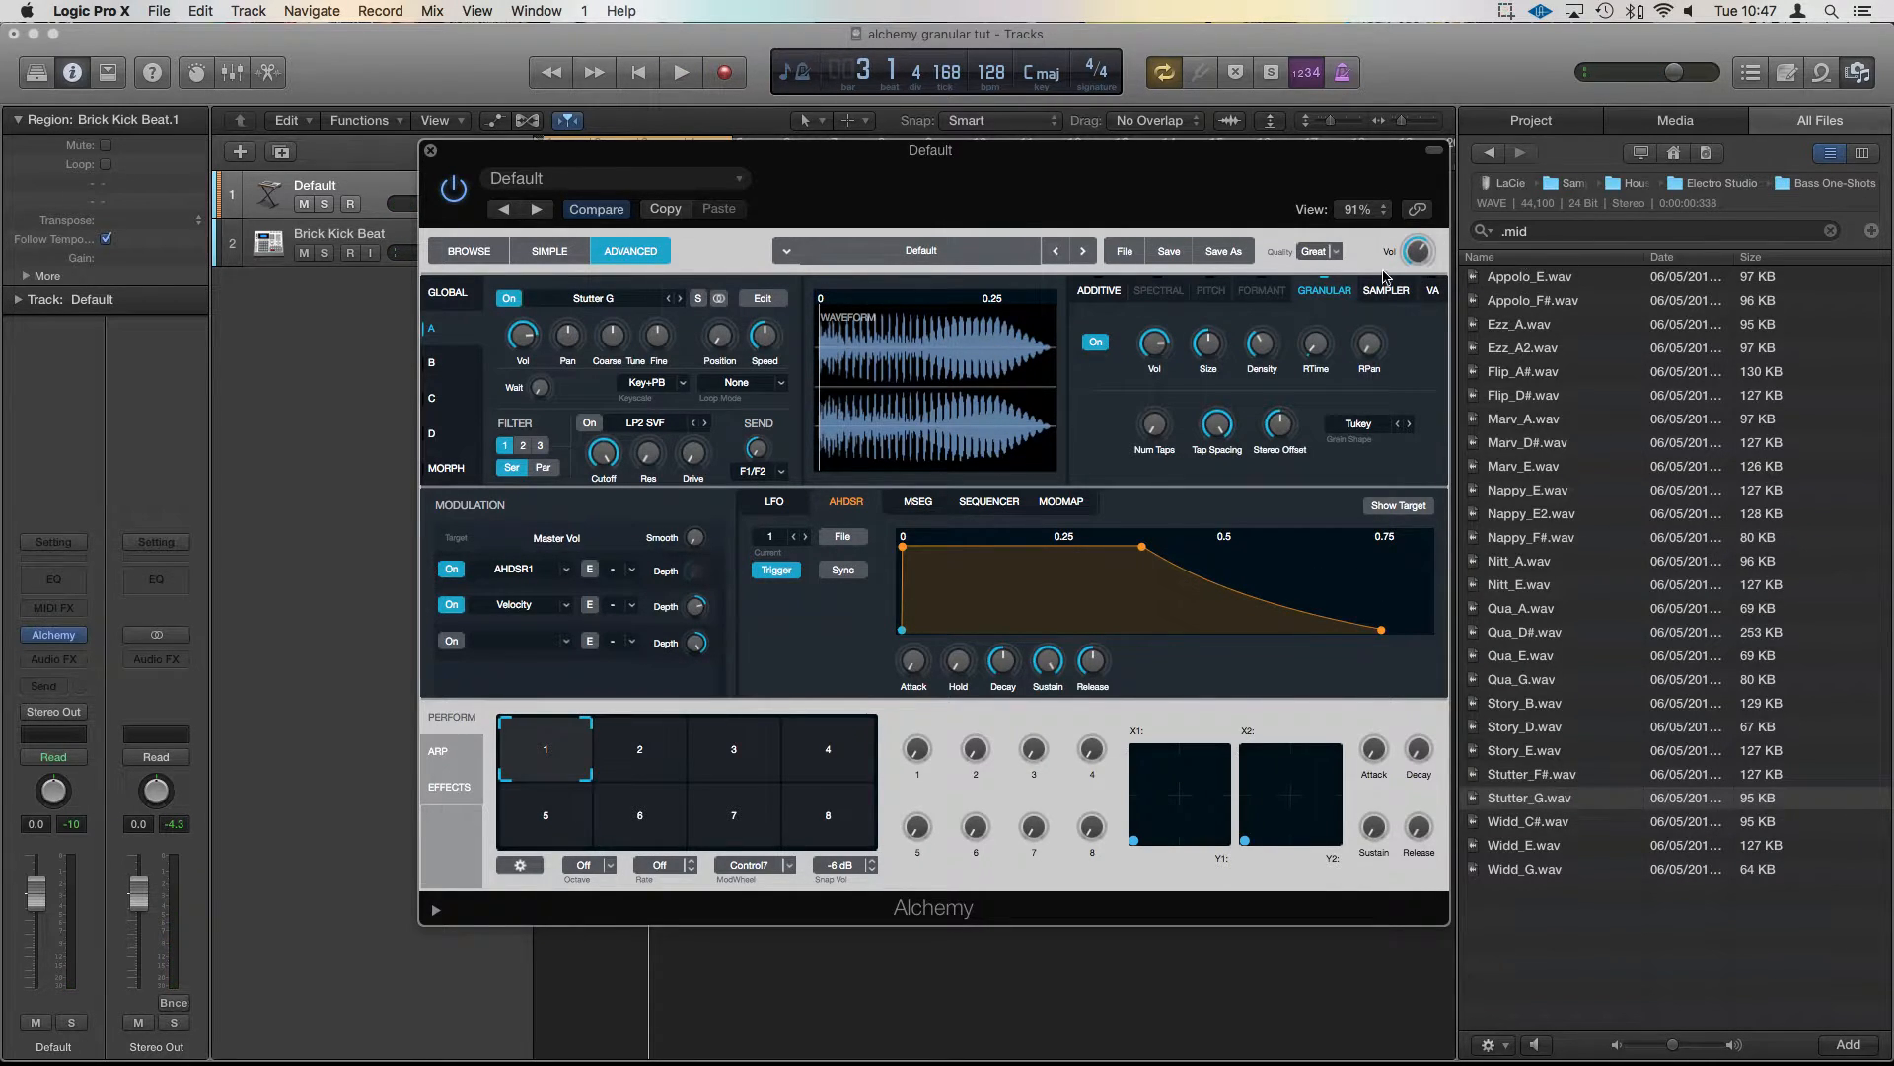
pyautogui.click(1337, 251)
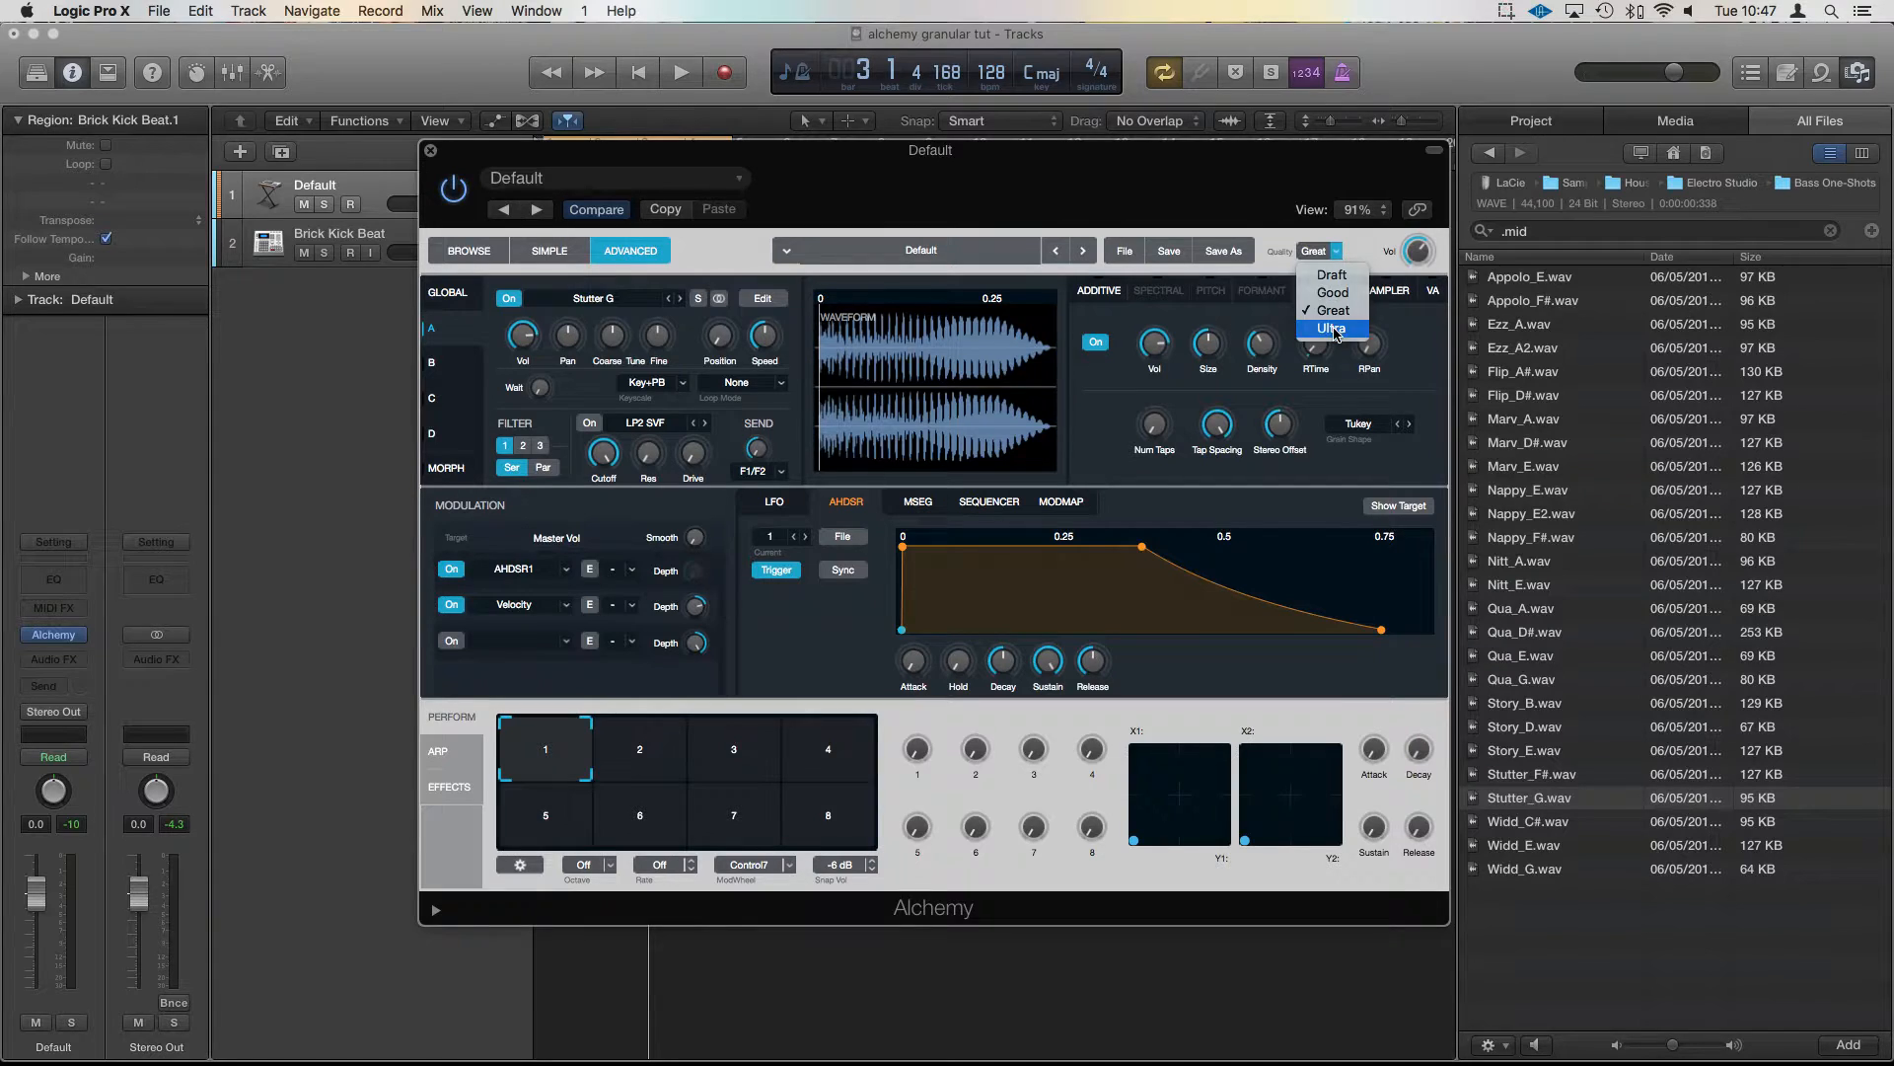
pyautogui.click(1337, 331)
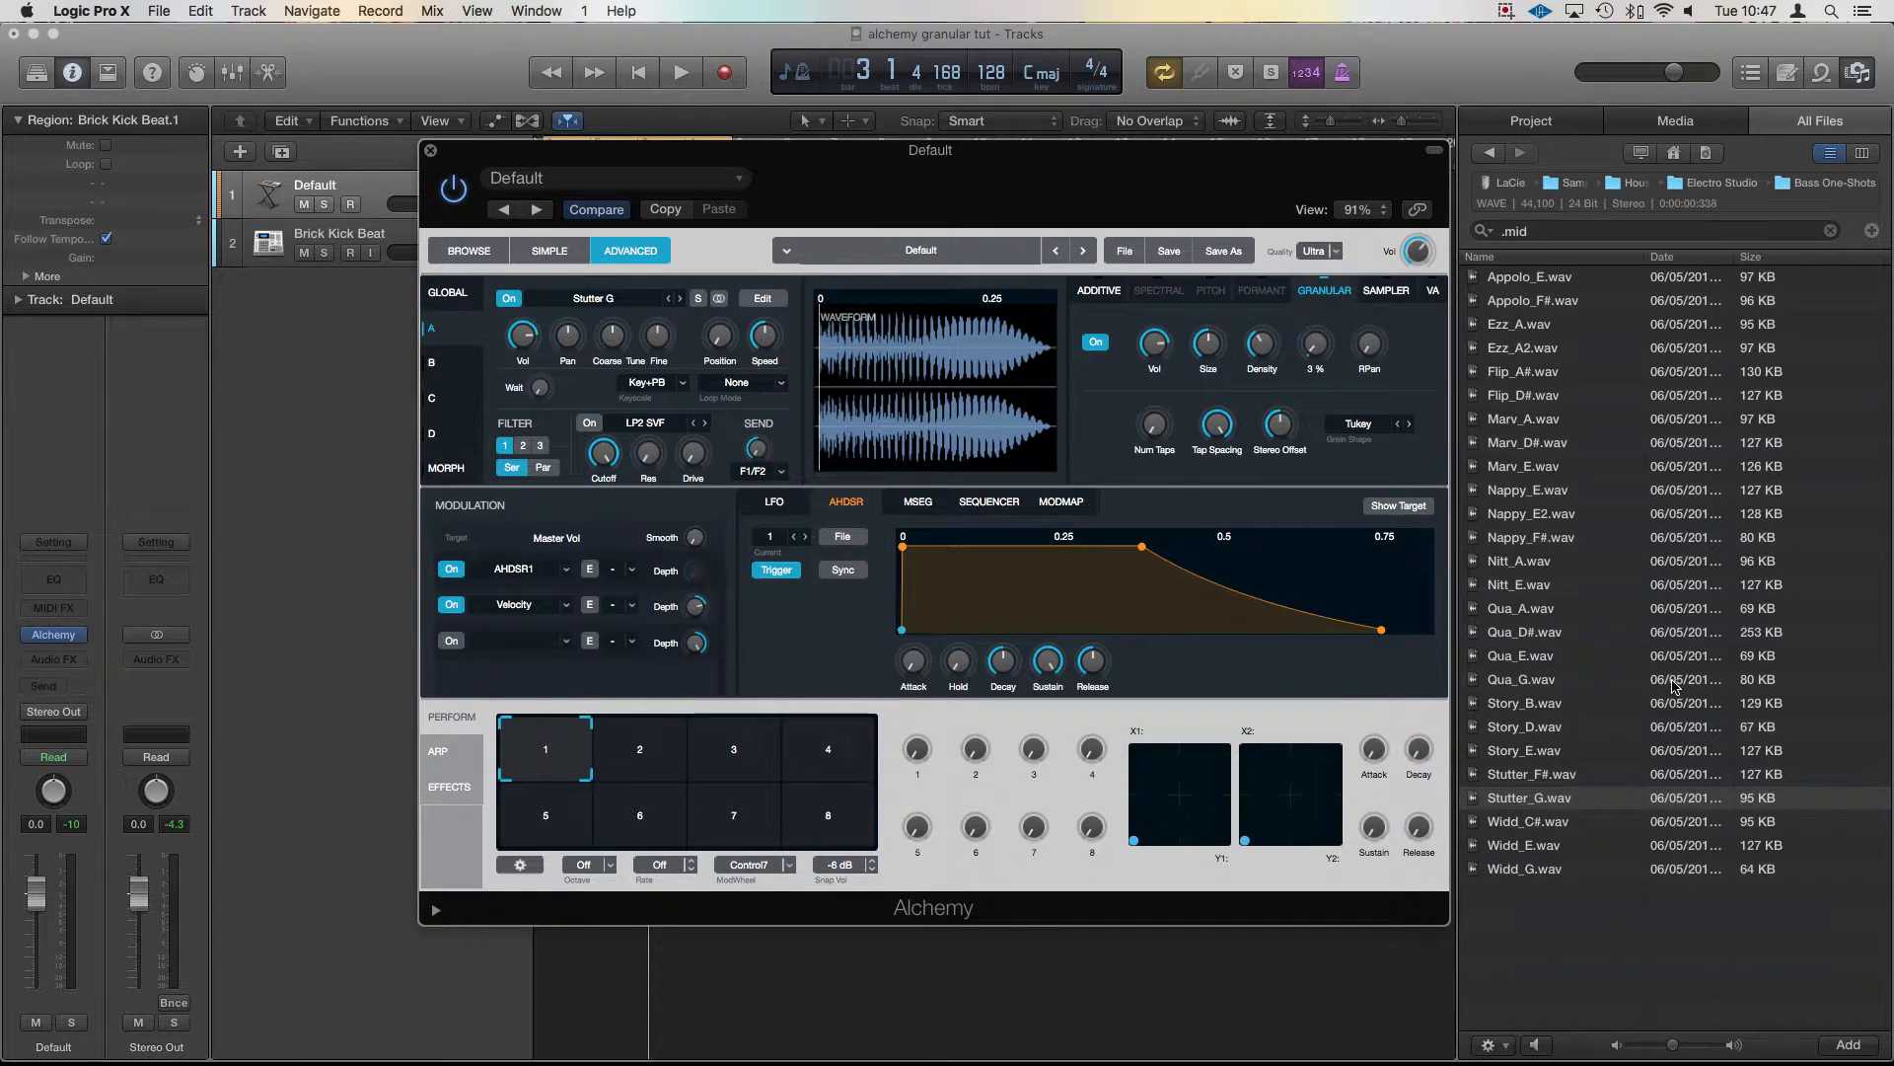
# Compare the original Stutter_G.wav sample with the bassline playback, and hide the file browser
pyautogui.click(1537, 1048)
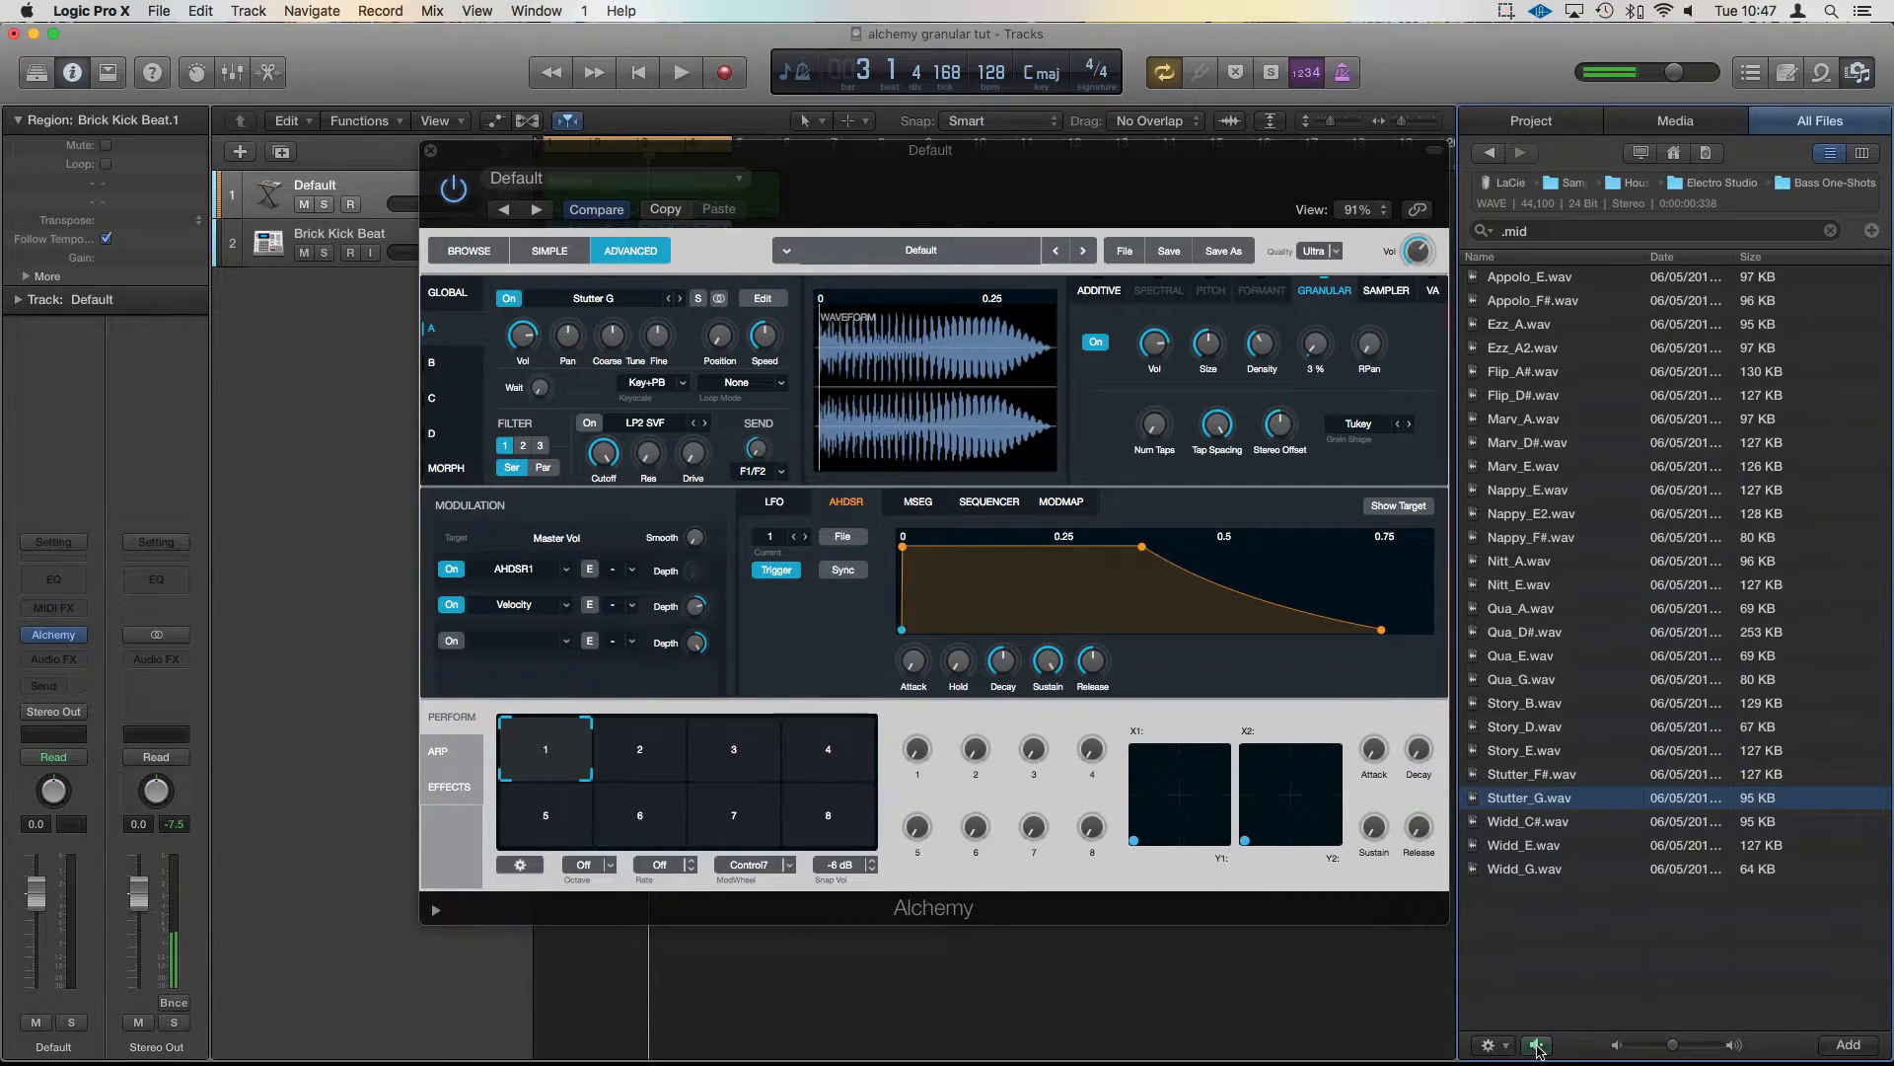
pyautogui.press('space')
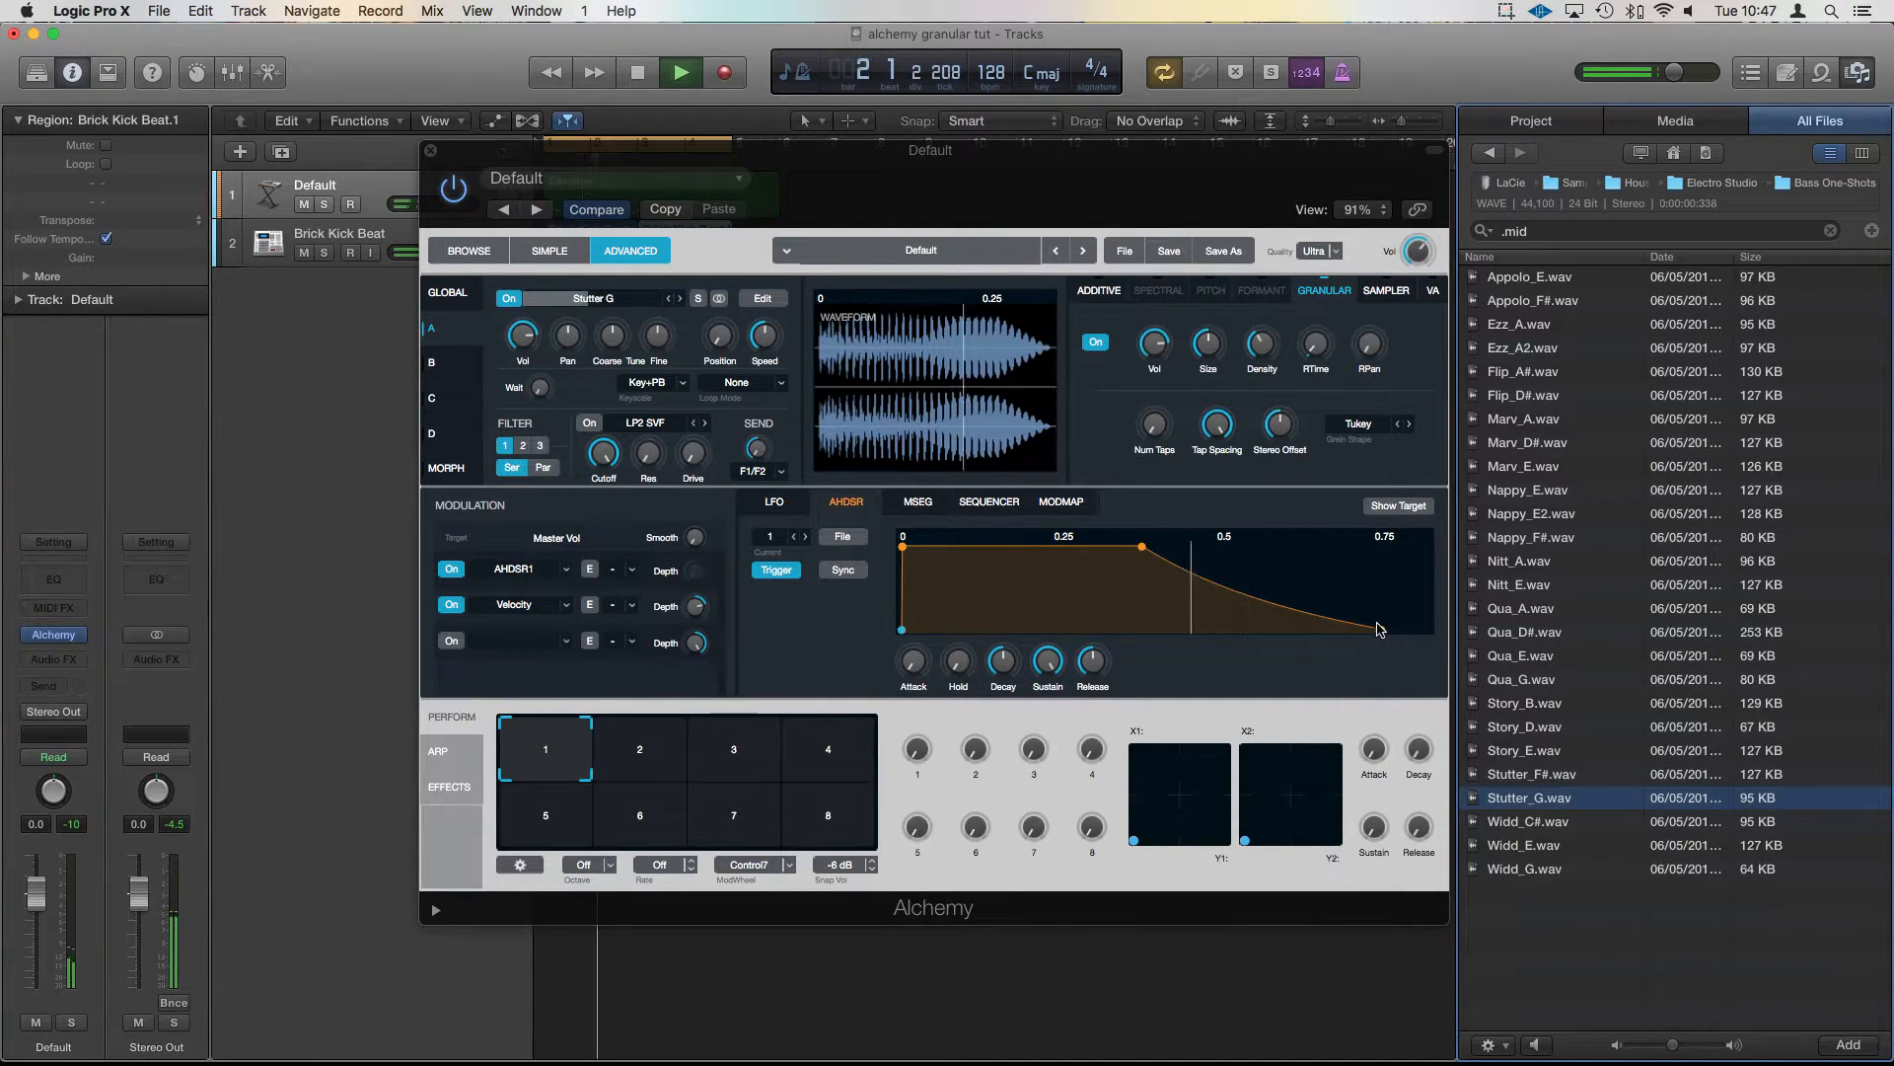
pyautogui.press('space')
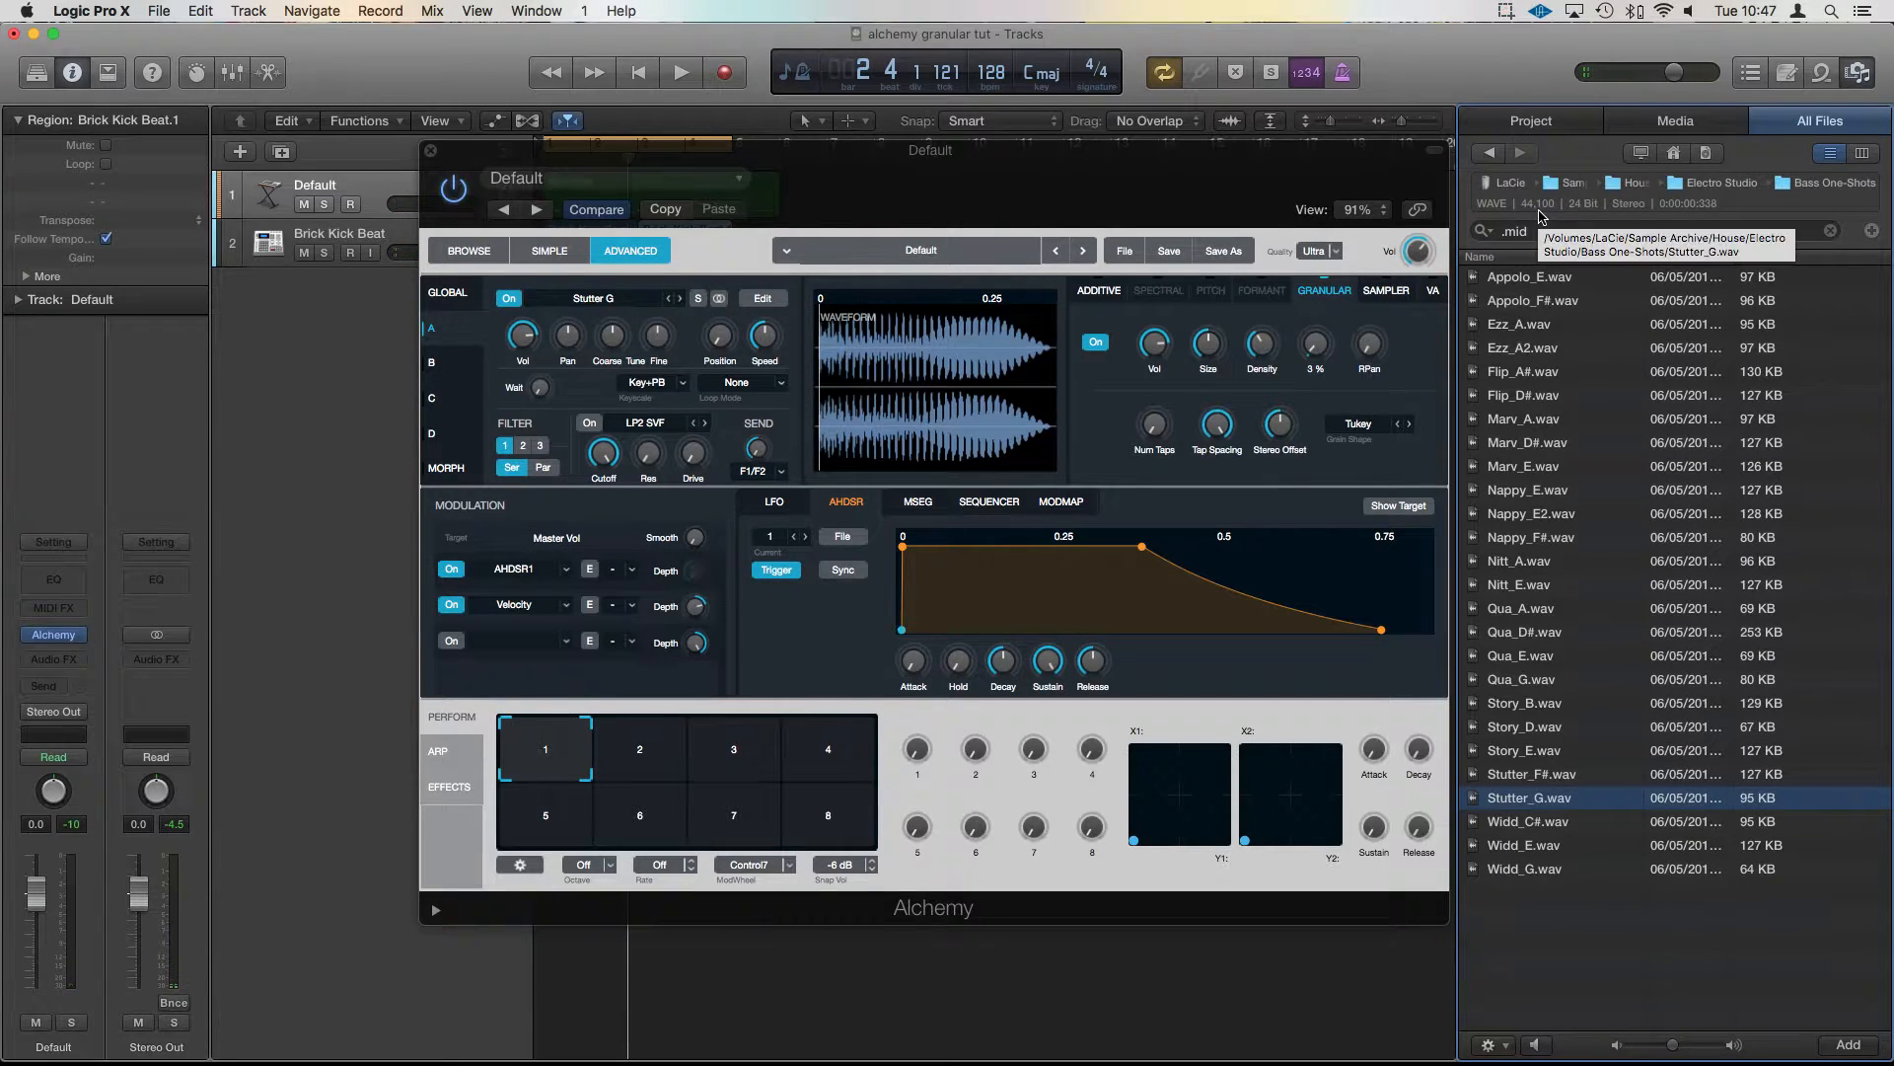
pyautogui.press('f')
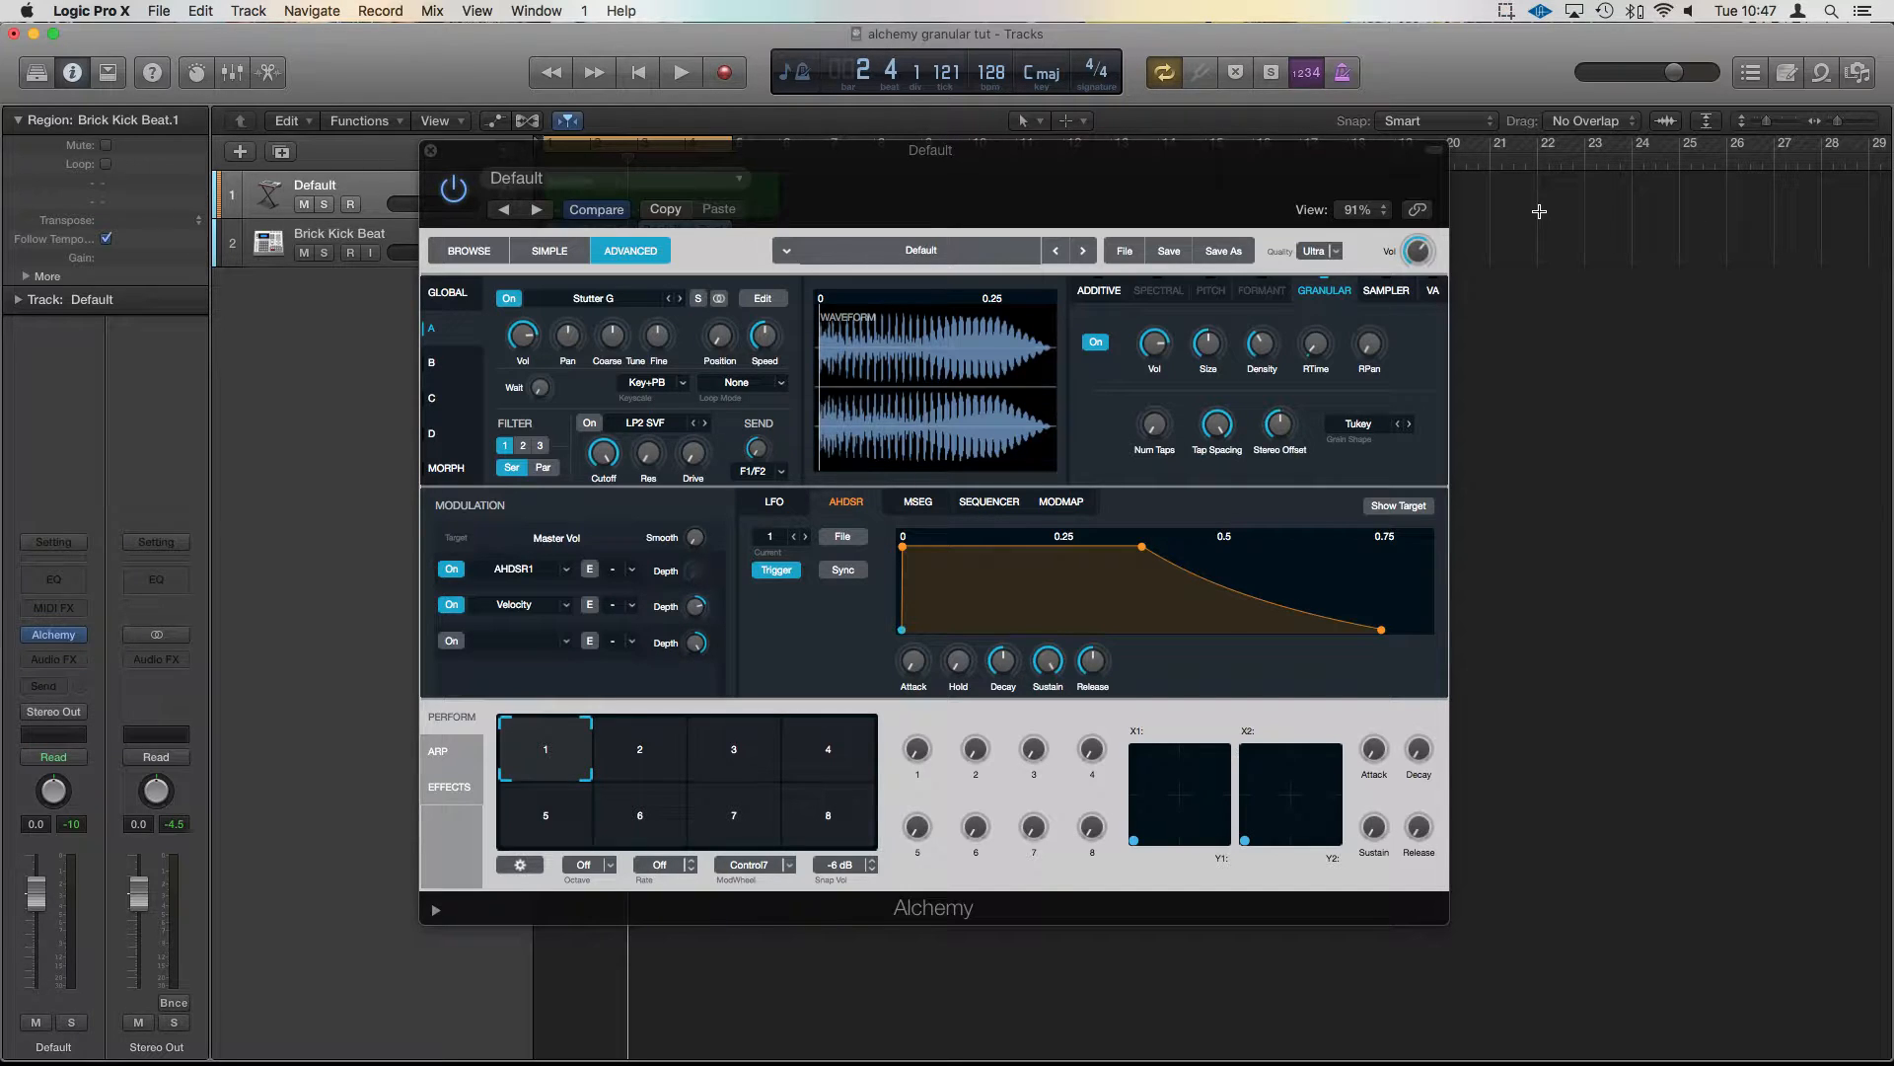
pyautogui.hscroll(3, 1539, 211)
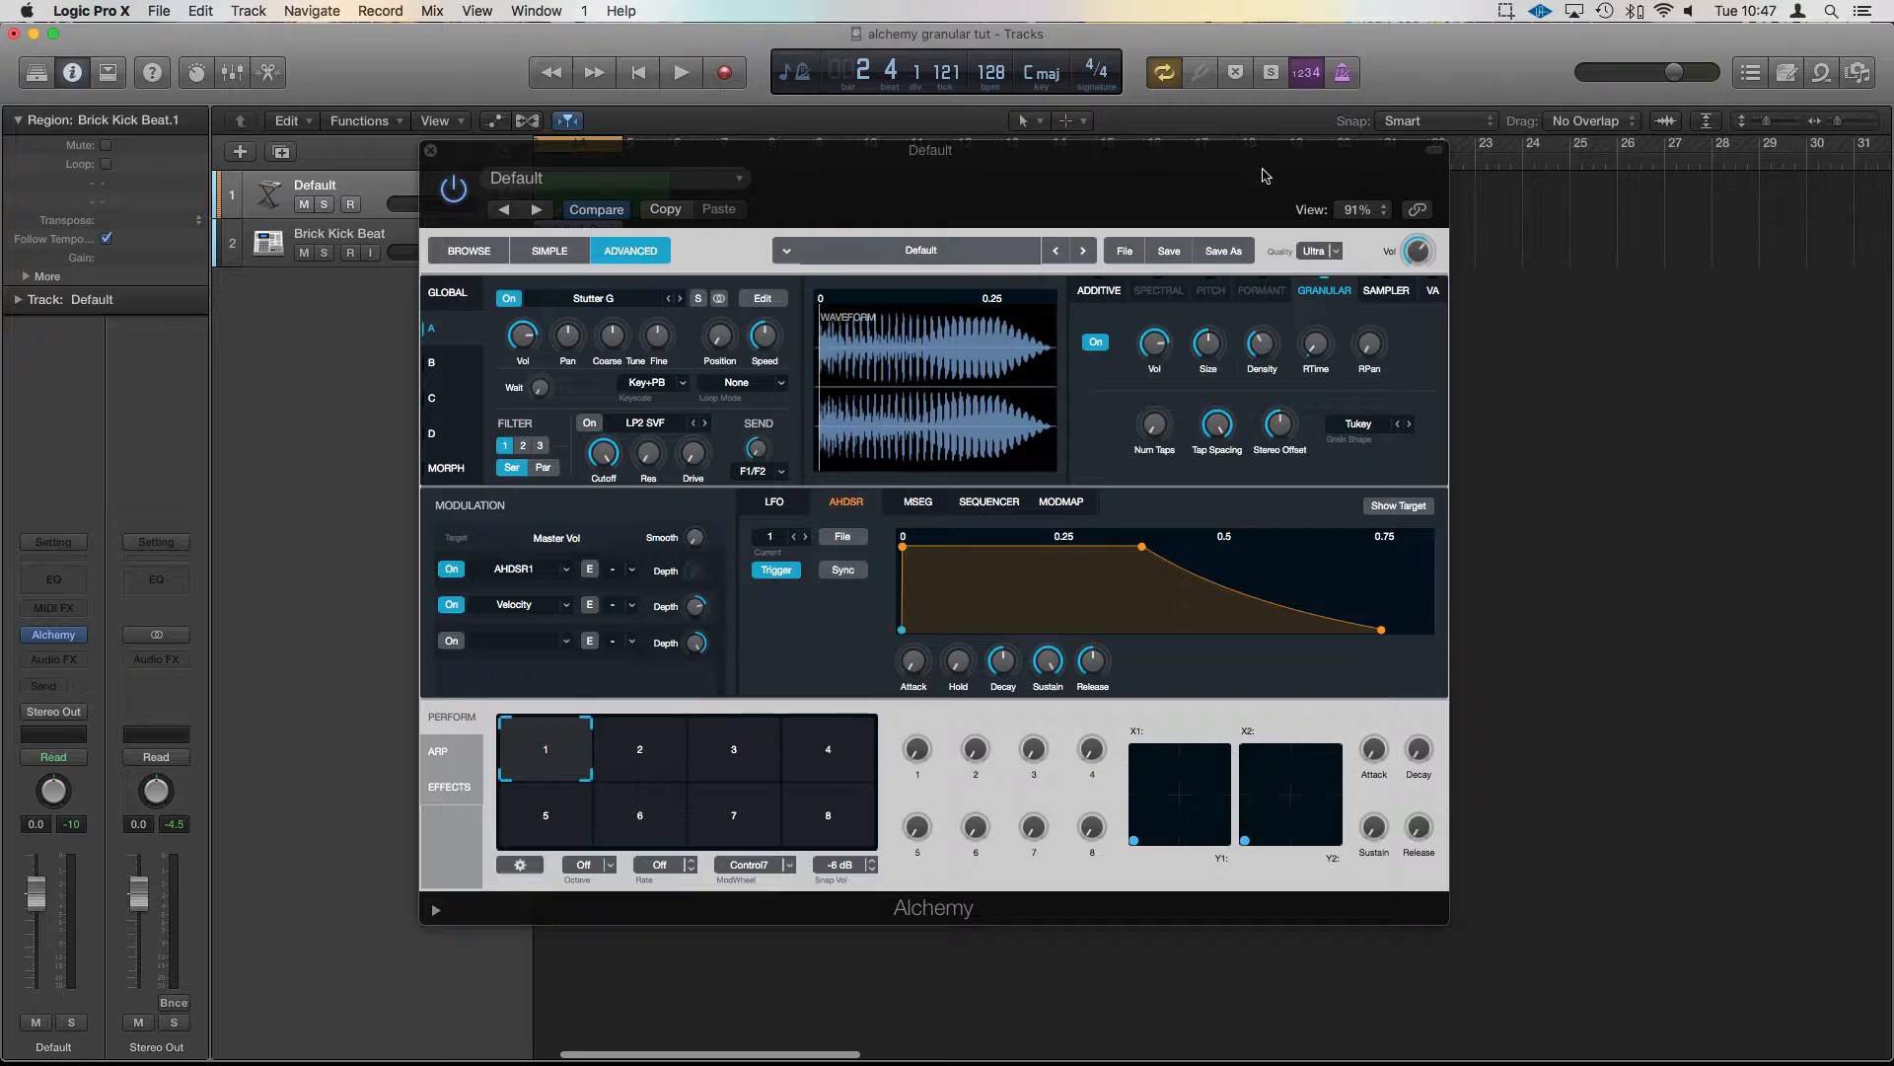
pyautogui.hscroll(-3, 1650, 383)
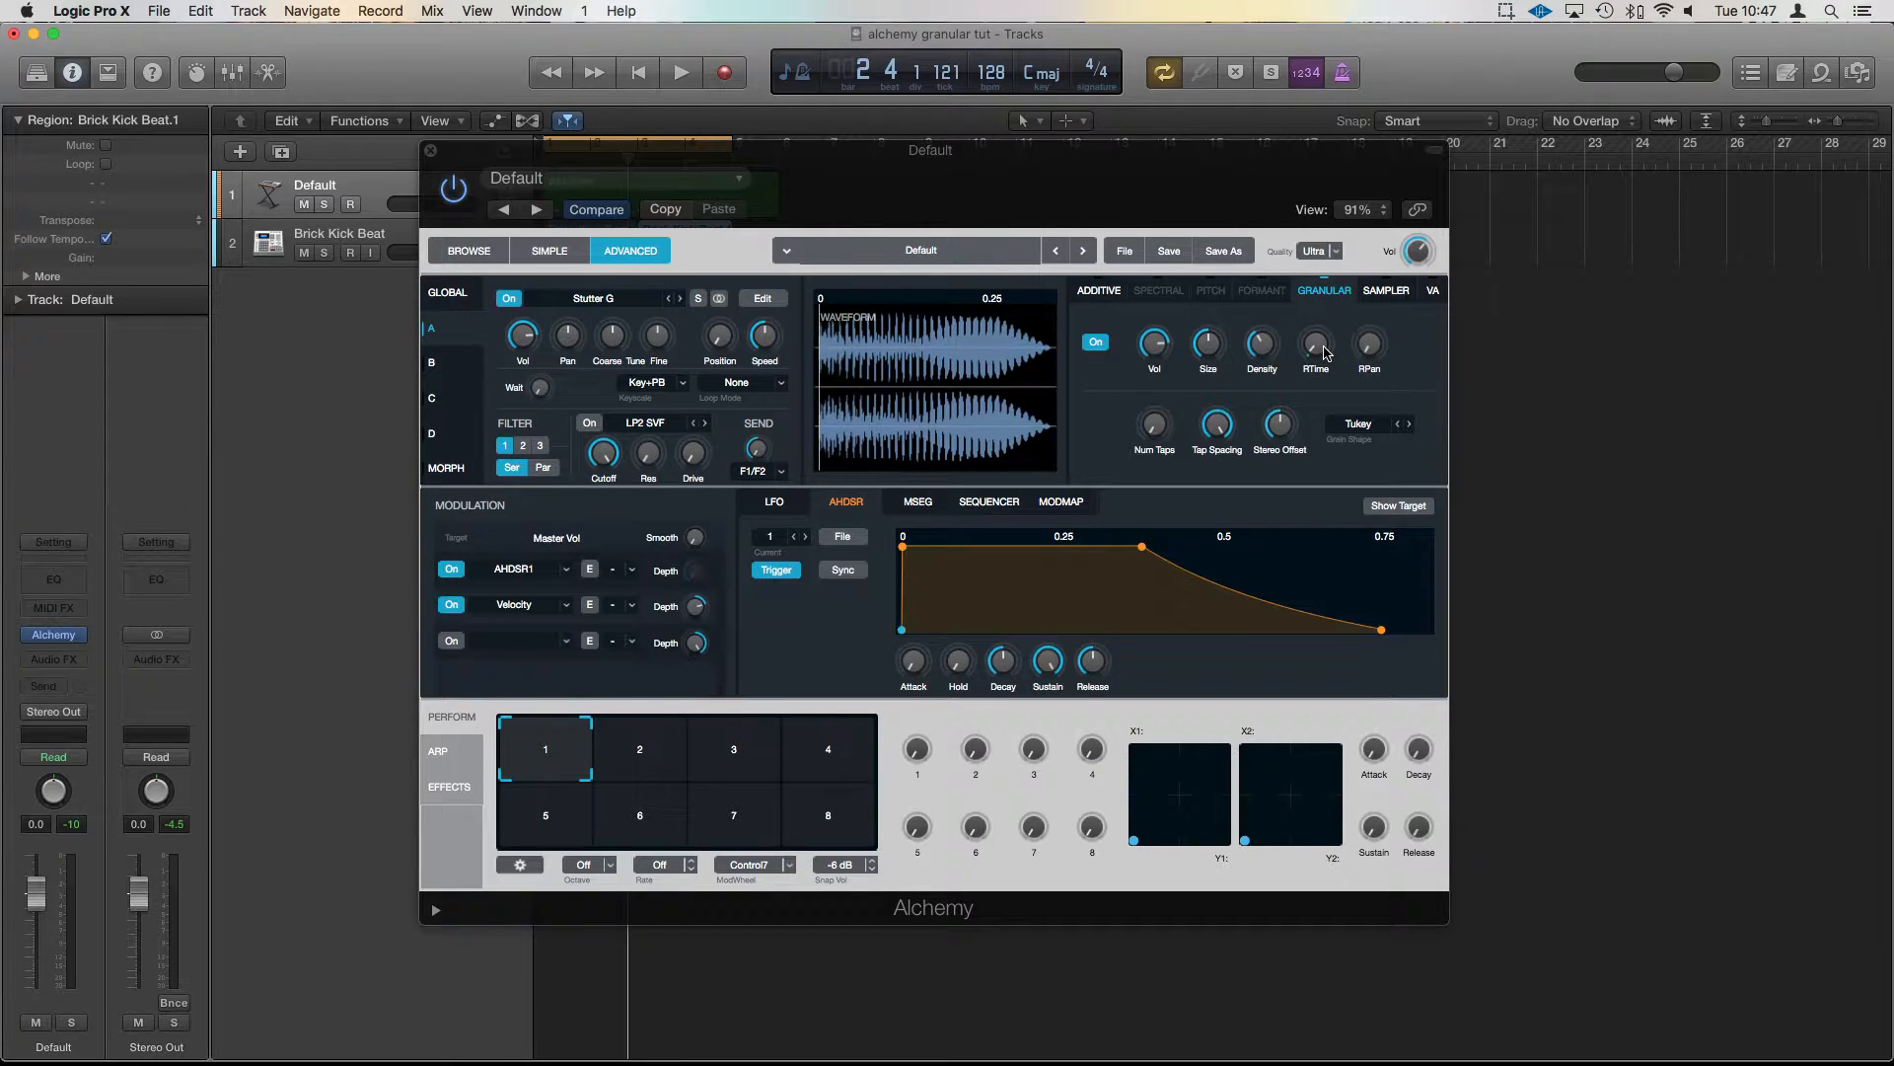
# Lower source A's granular Size to 2 ms and raise it again while the loop plays
pyautogui.click(1208, 344)
pyautogui.moveTo(1221, 419); pyautogui.dragTo(1233, 491)
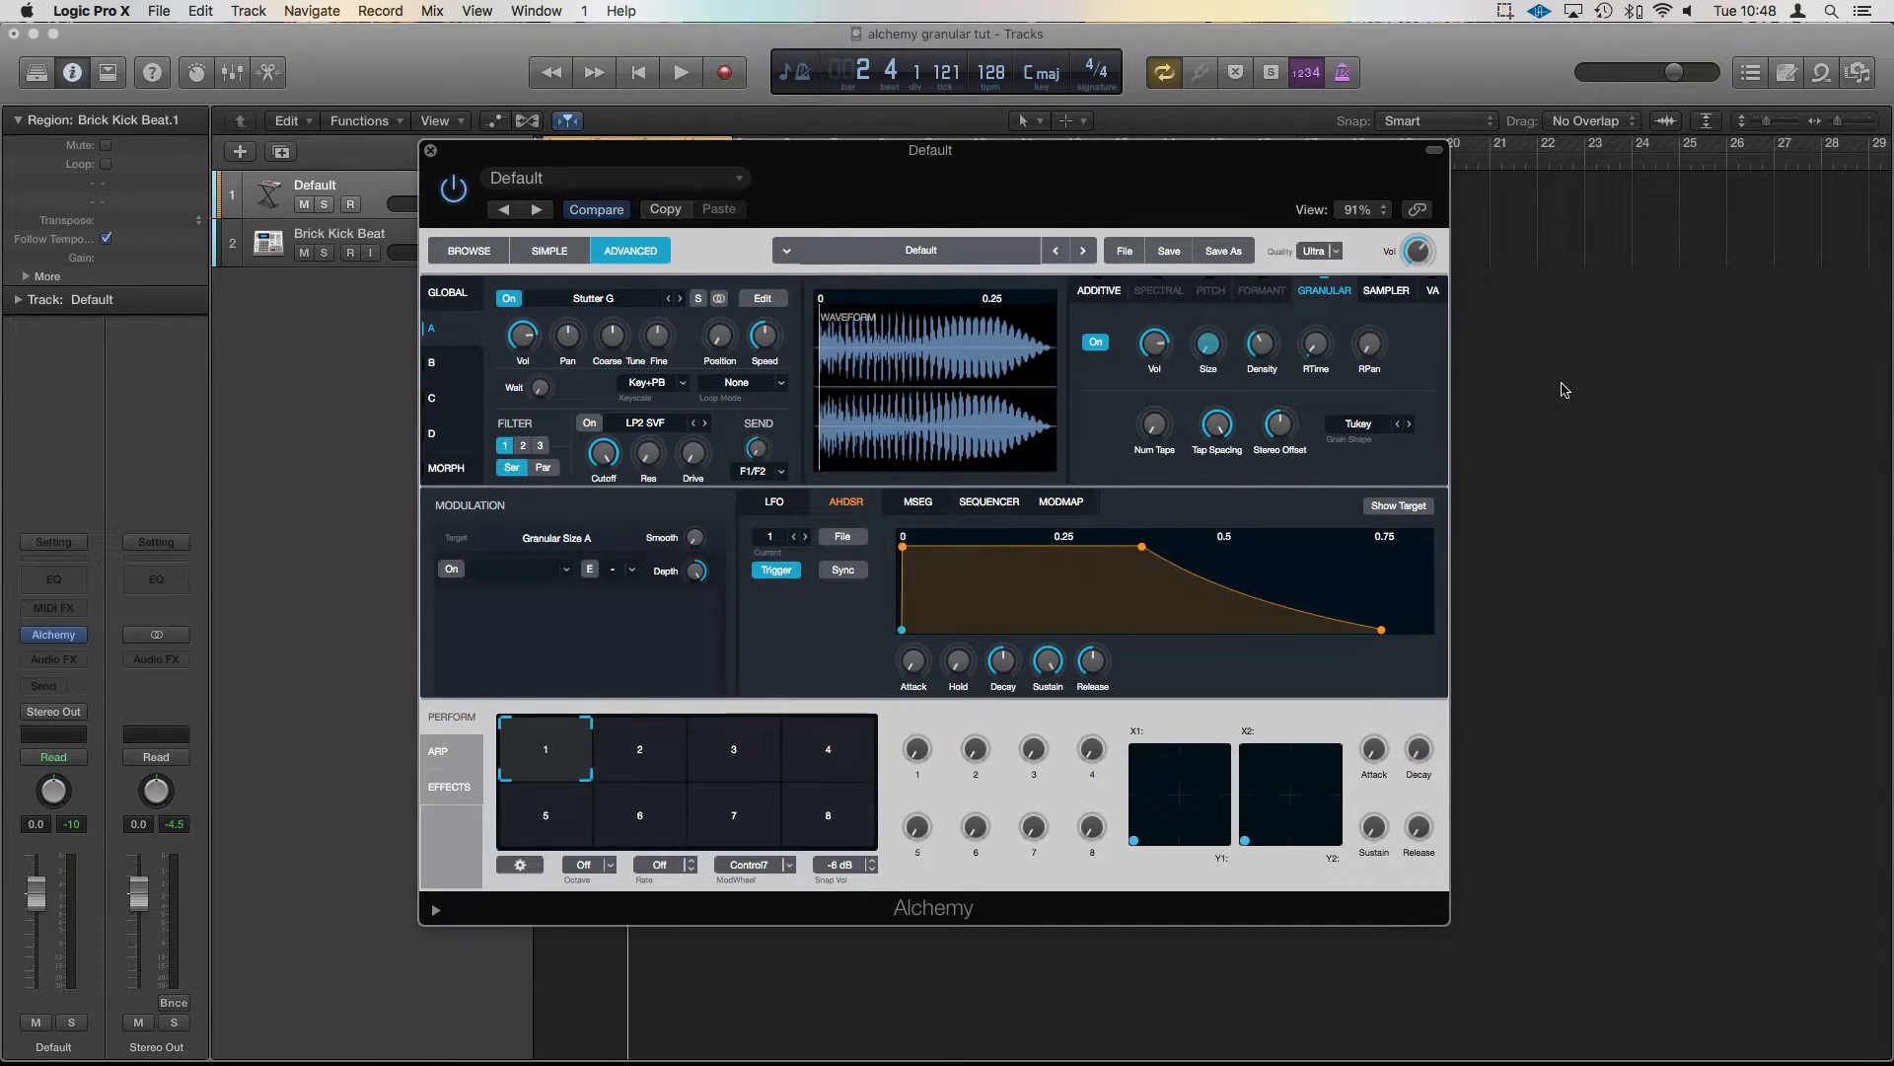
pyautogui.hscroll(2, 1562, 390)
pyautogui.press('space')
pyautogui.moveTo(1228, 156); pyautogui.dragTo(1138, 150)
pyautogui.moveTo(1134, 363)
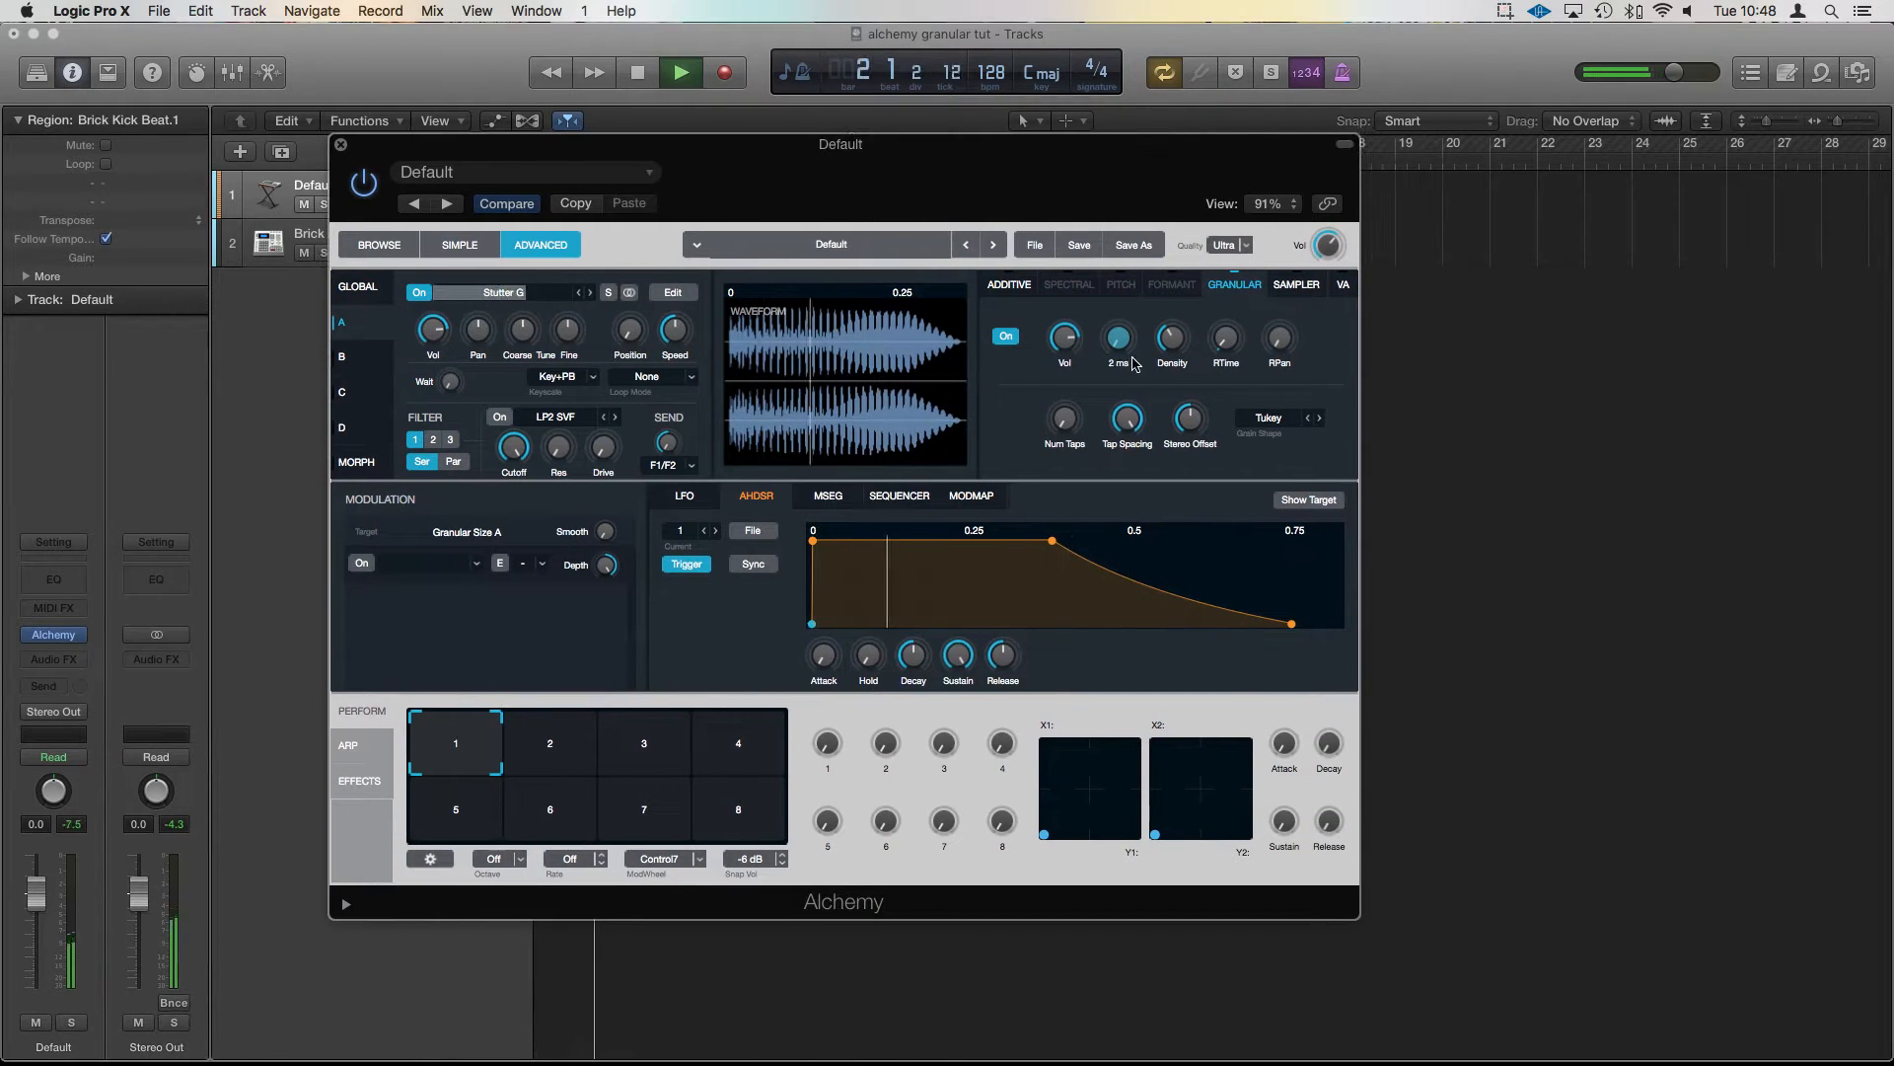
pyautogui.moveTo(1124, 351); pyautogui.dragTo(1120, 201)
pyautogui.press('space')
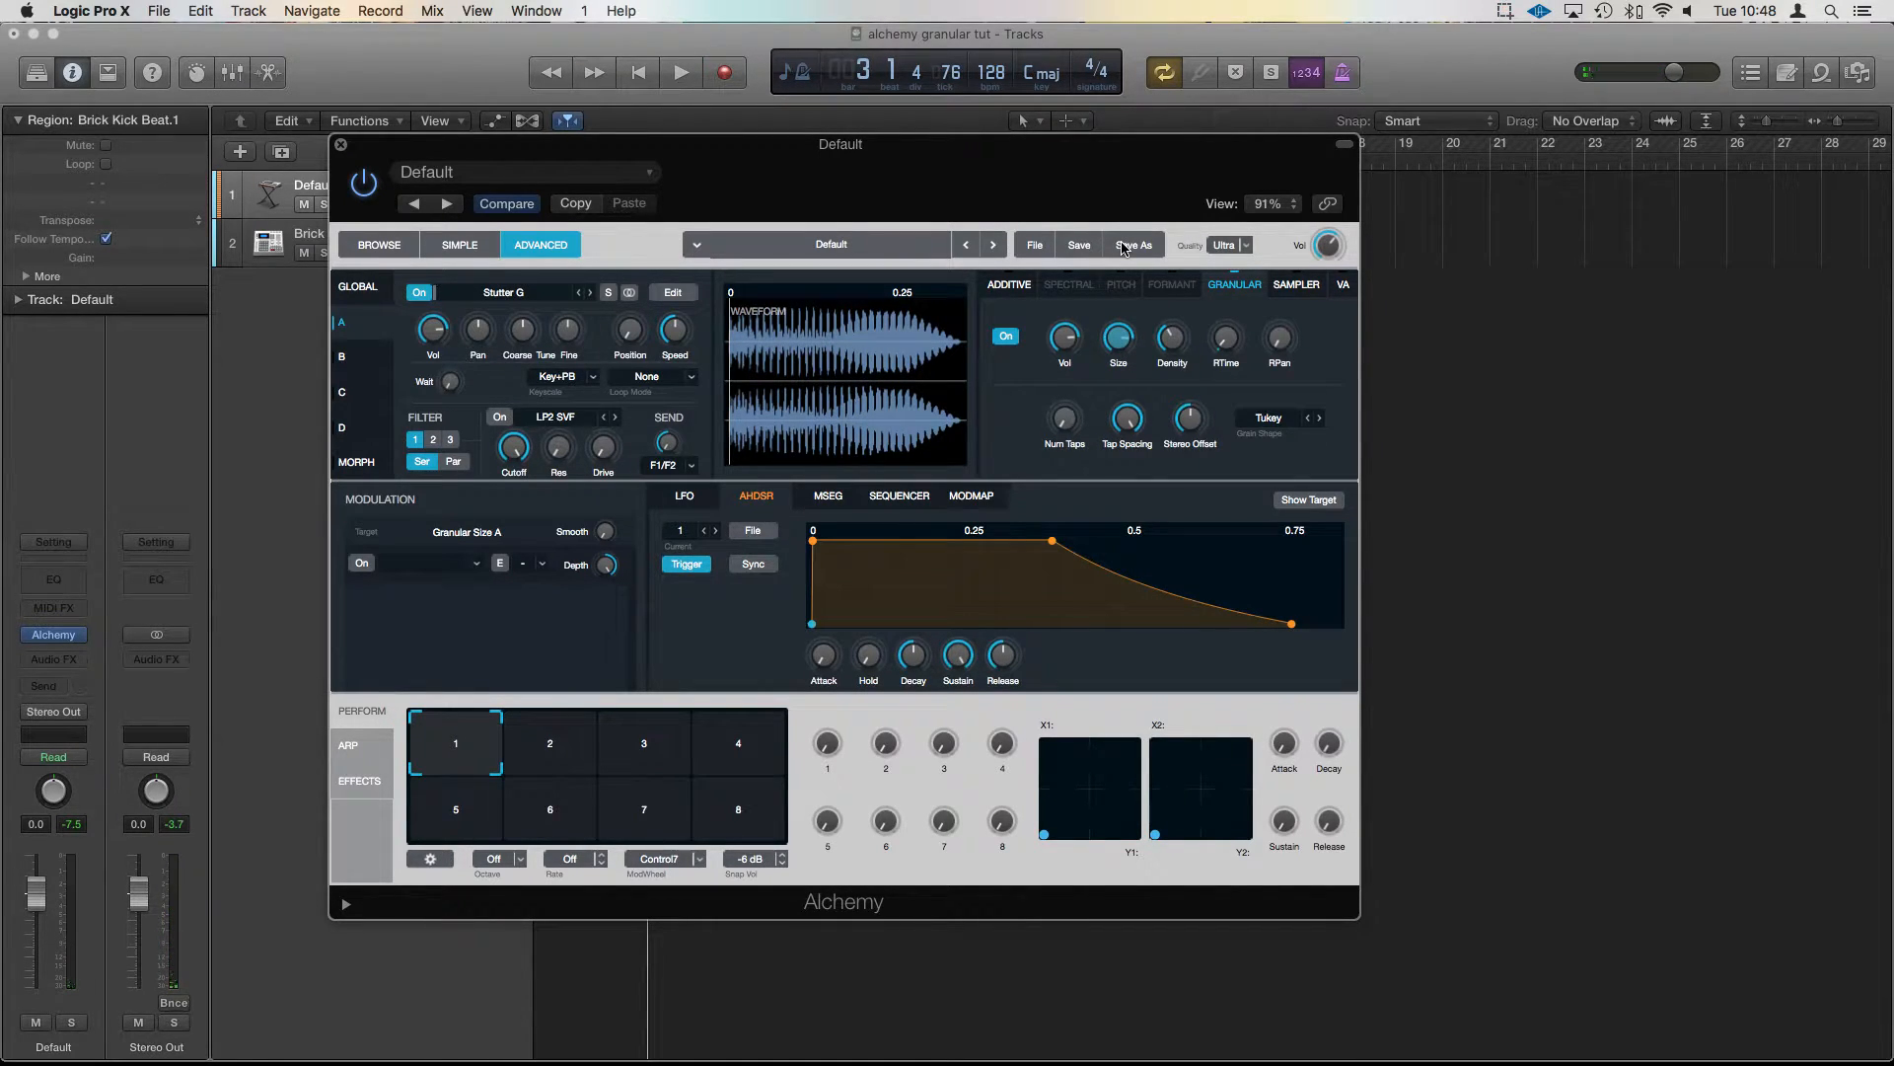
# Lower source A's granular Density and set its Stereo Offset to -20 % while the loop plays
pyautogui.moveTo(1126, 343)
pyautogui.press('space')
pyautogui.click(1172, 341)
pyautogui.moveTo(1172, 344); pyautogui.dragTo(1175, 409)
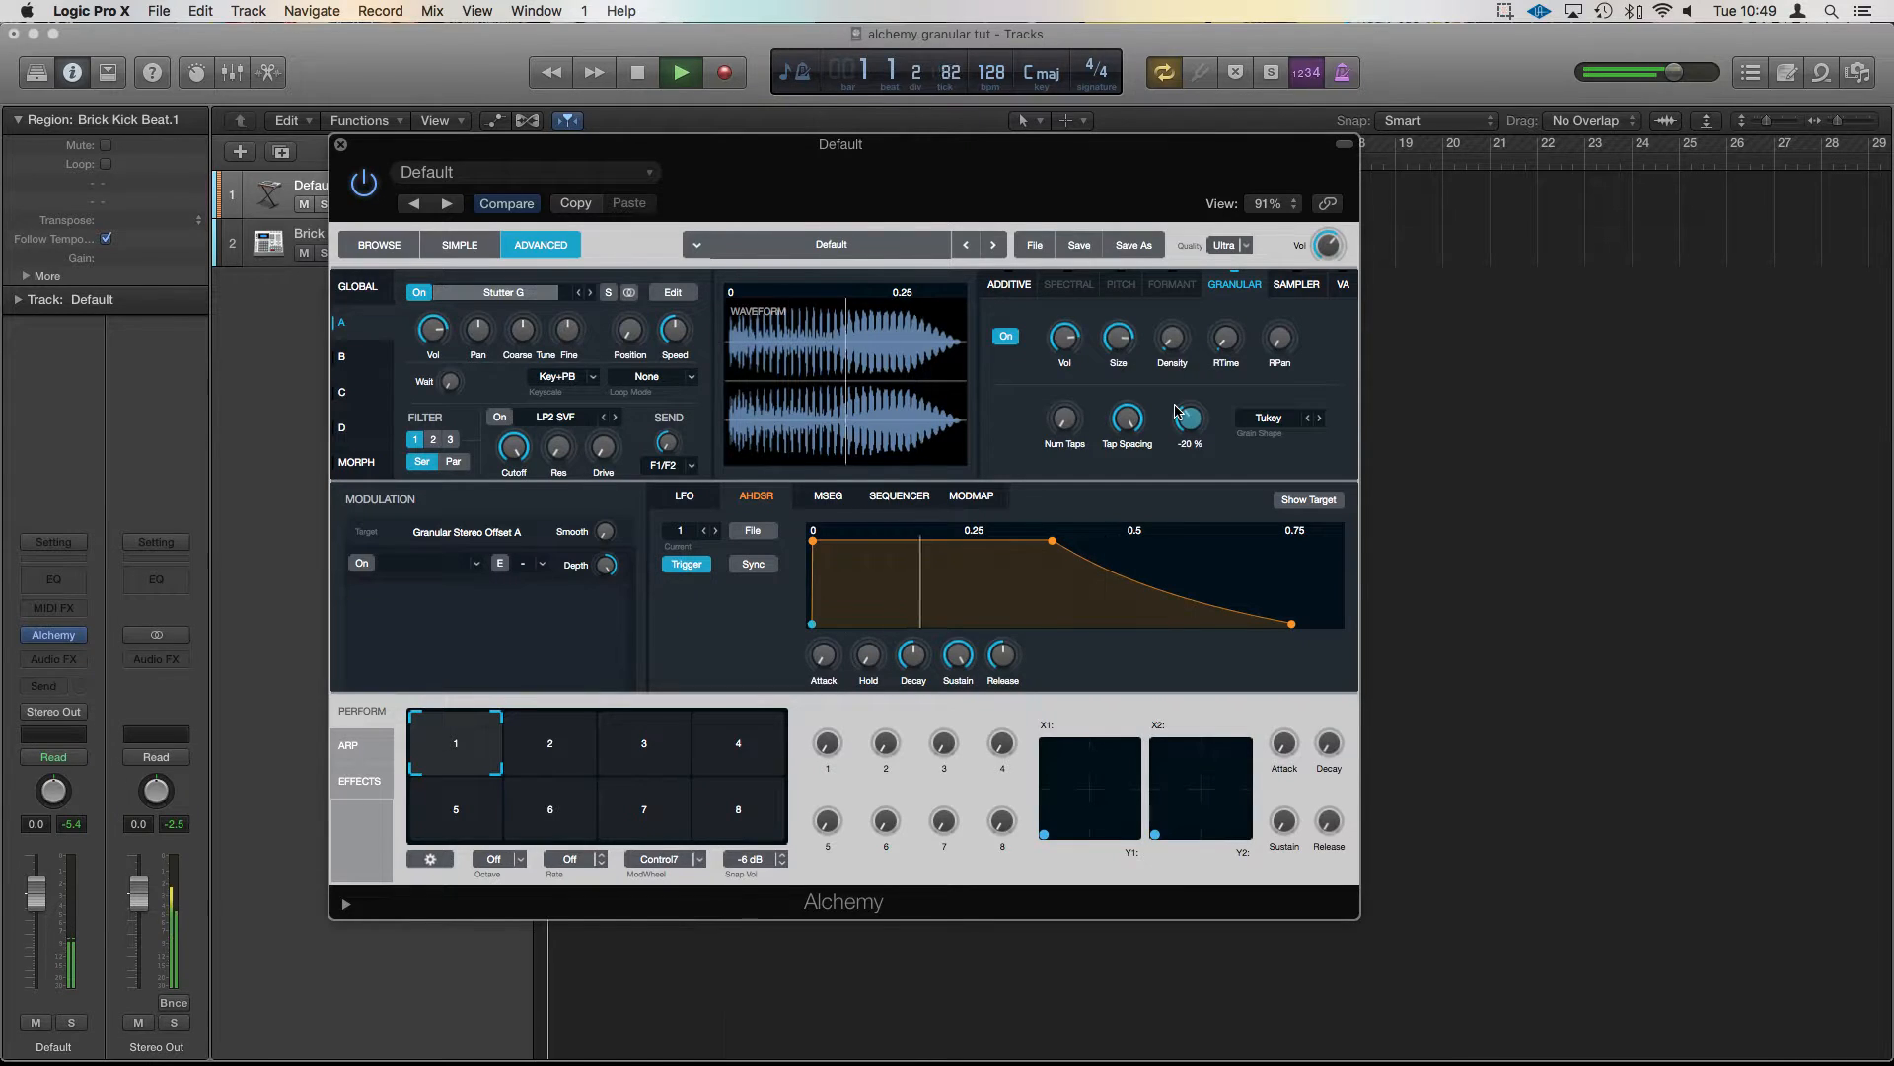
pyautogui.press('space')
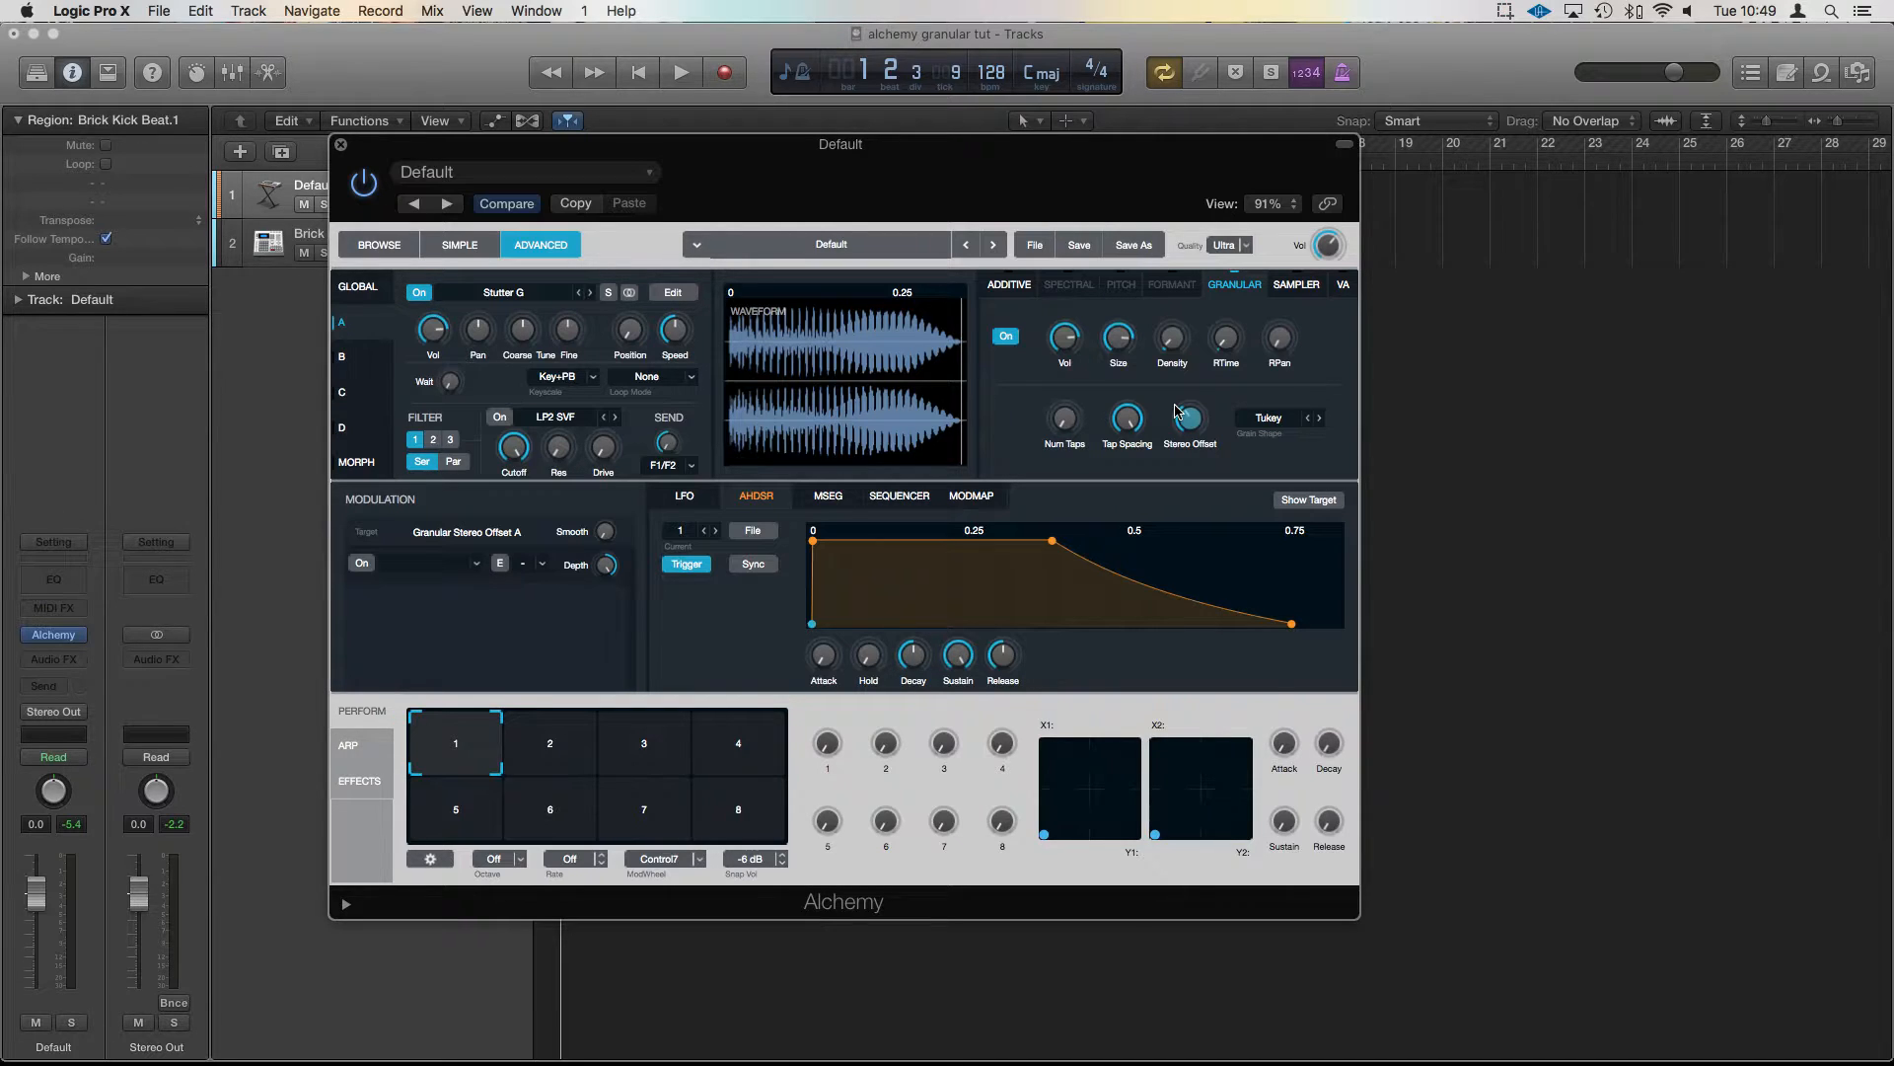
# Try adjusting source A's granular RTime and raise its RPan to 72.7 % while the loop plays
pyautogui.moveTo(1226, 342)
pyautogui.moveTo(1226, 345); pyautogui.dragTo(1221, 311)
pyautogui.moveTo(1280, 345)
pyautogui.press('space')
pyautogui.moveTo(1281, 346); pyautogui.dragTo(1271, 207)
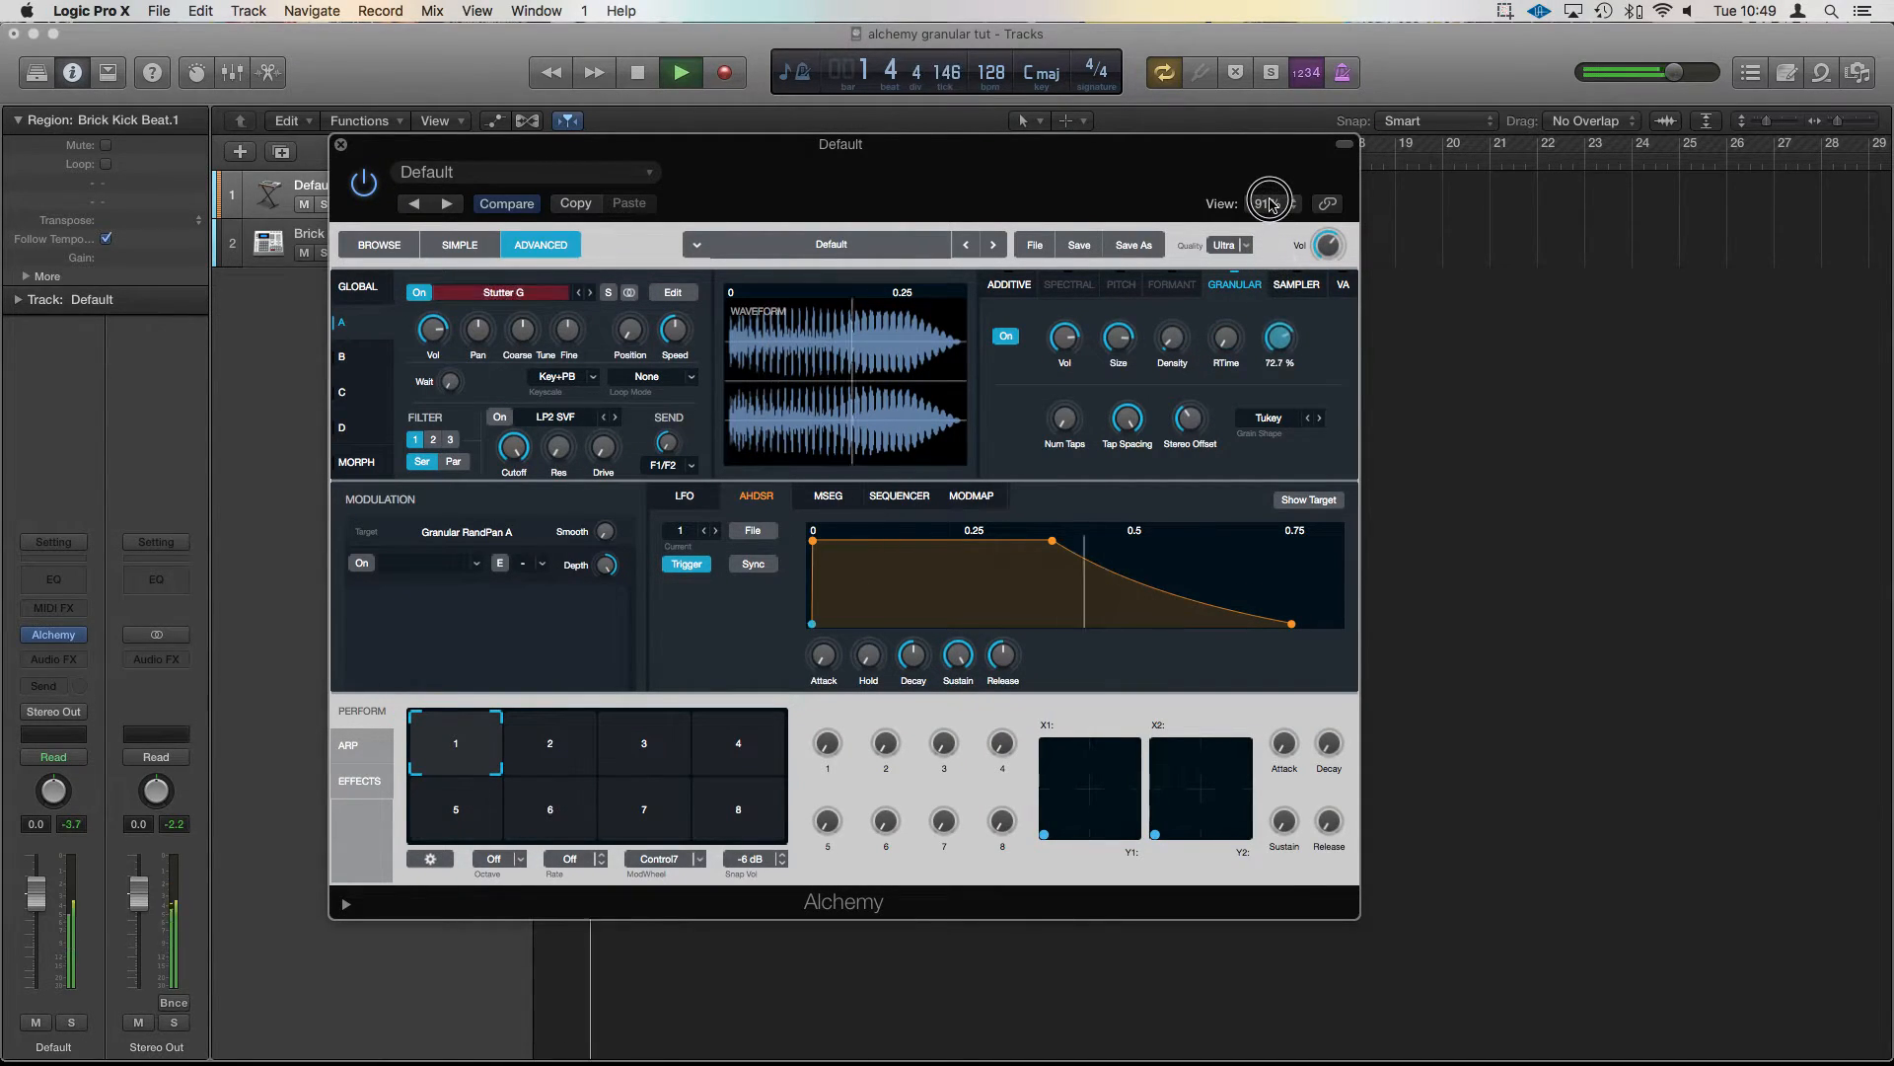
pyautogui.press('space')
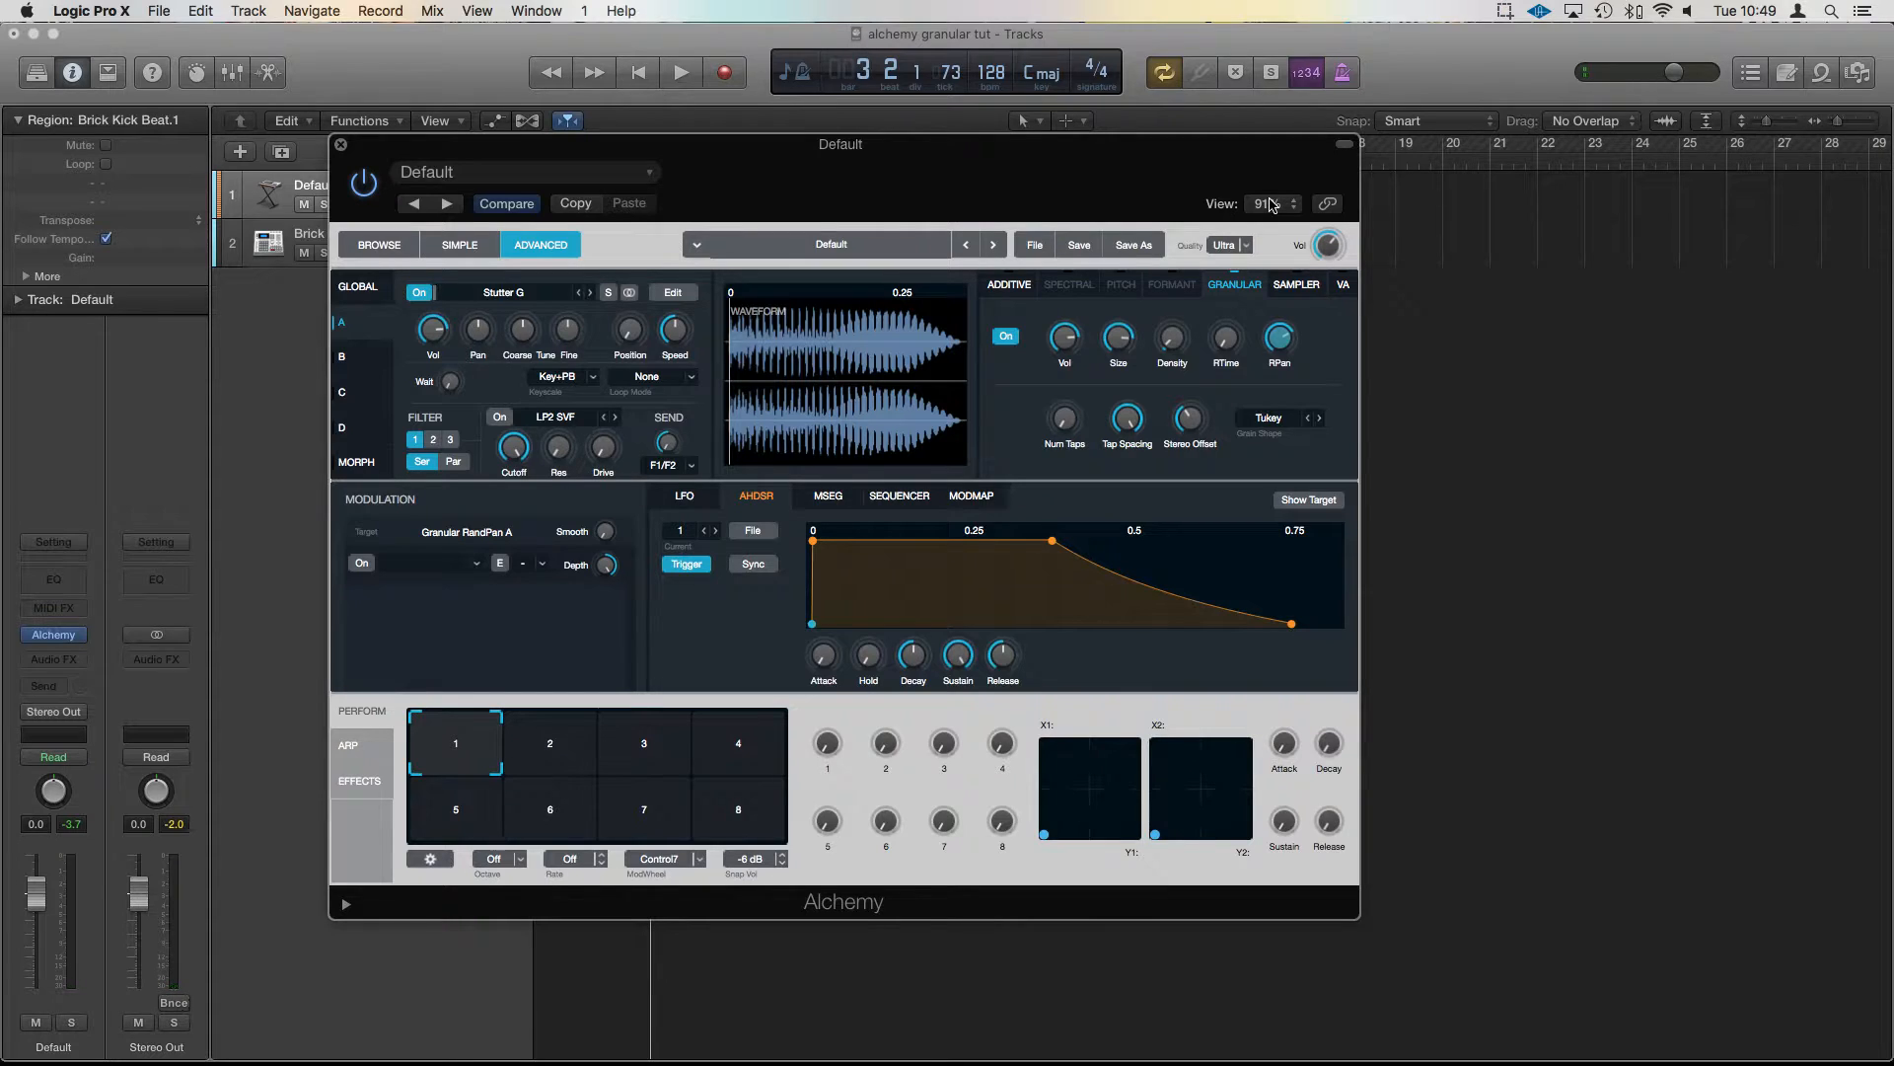
# Play the loop twice to listen to source A's current granular settings
pyautogui.press('space')
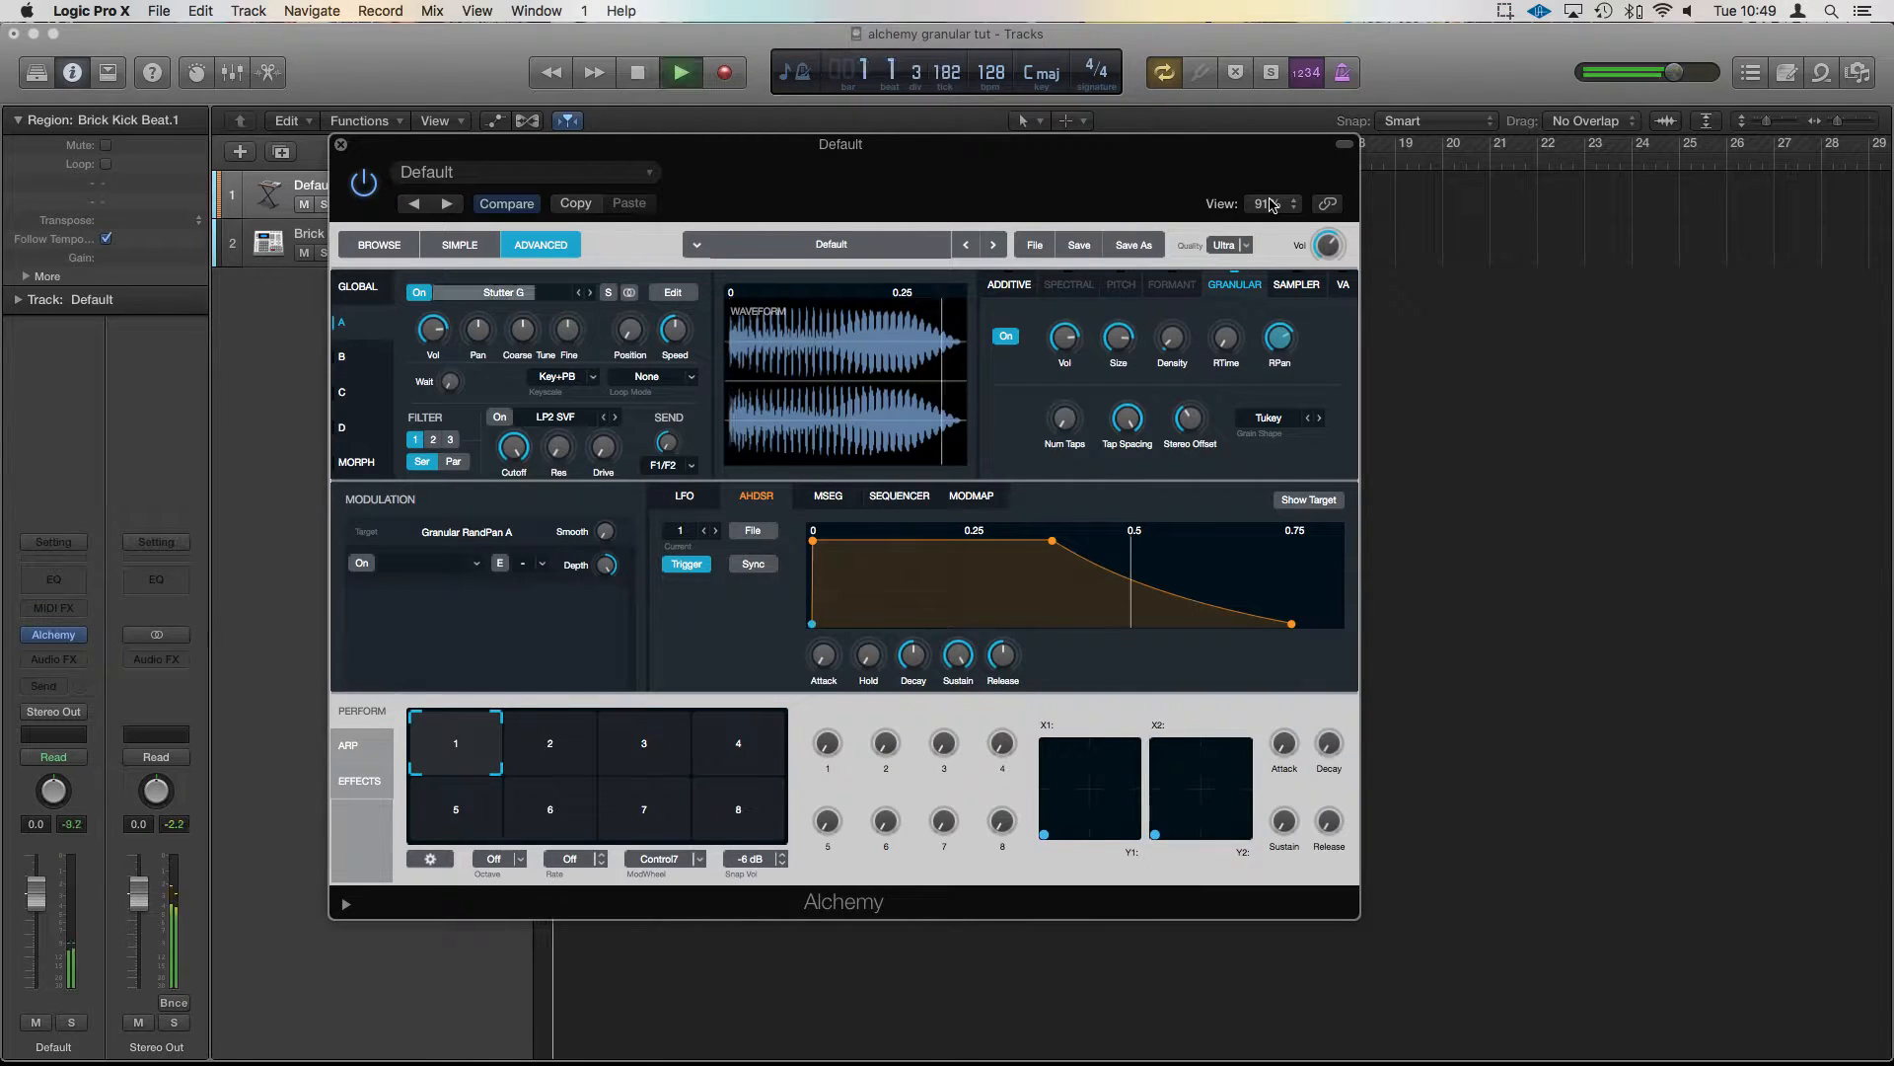
pyautogui.press('space')
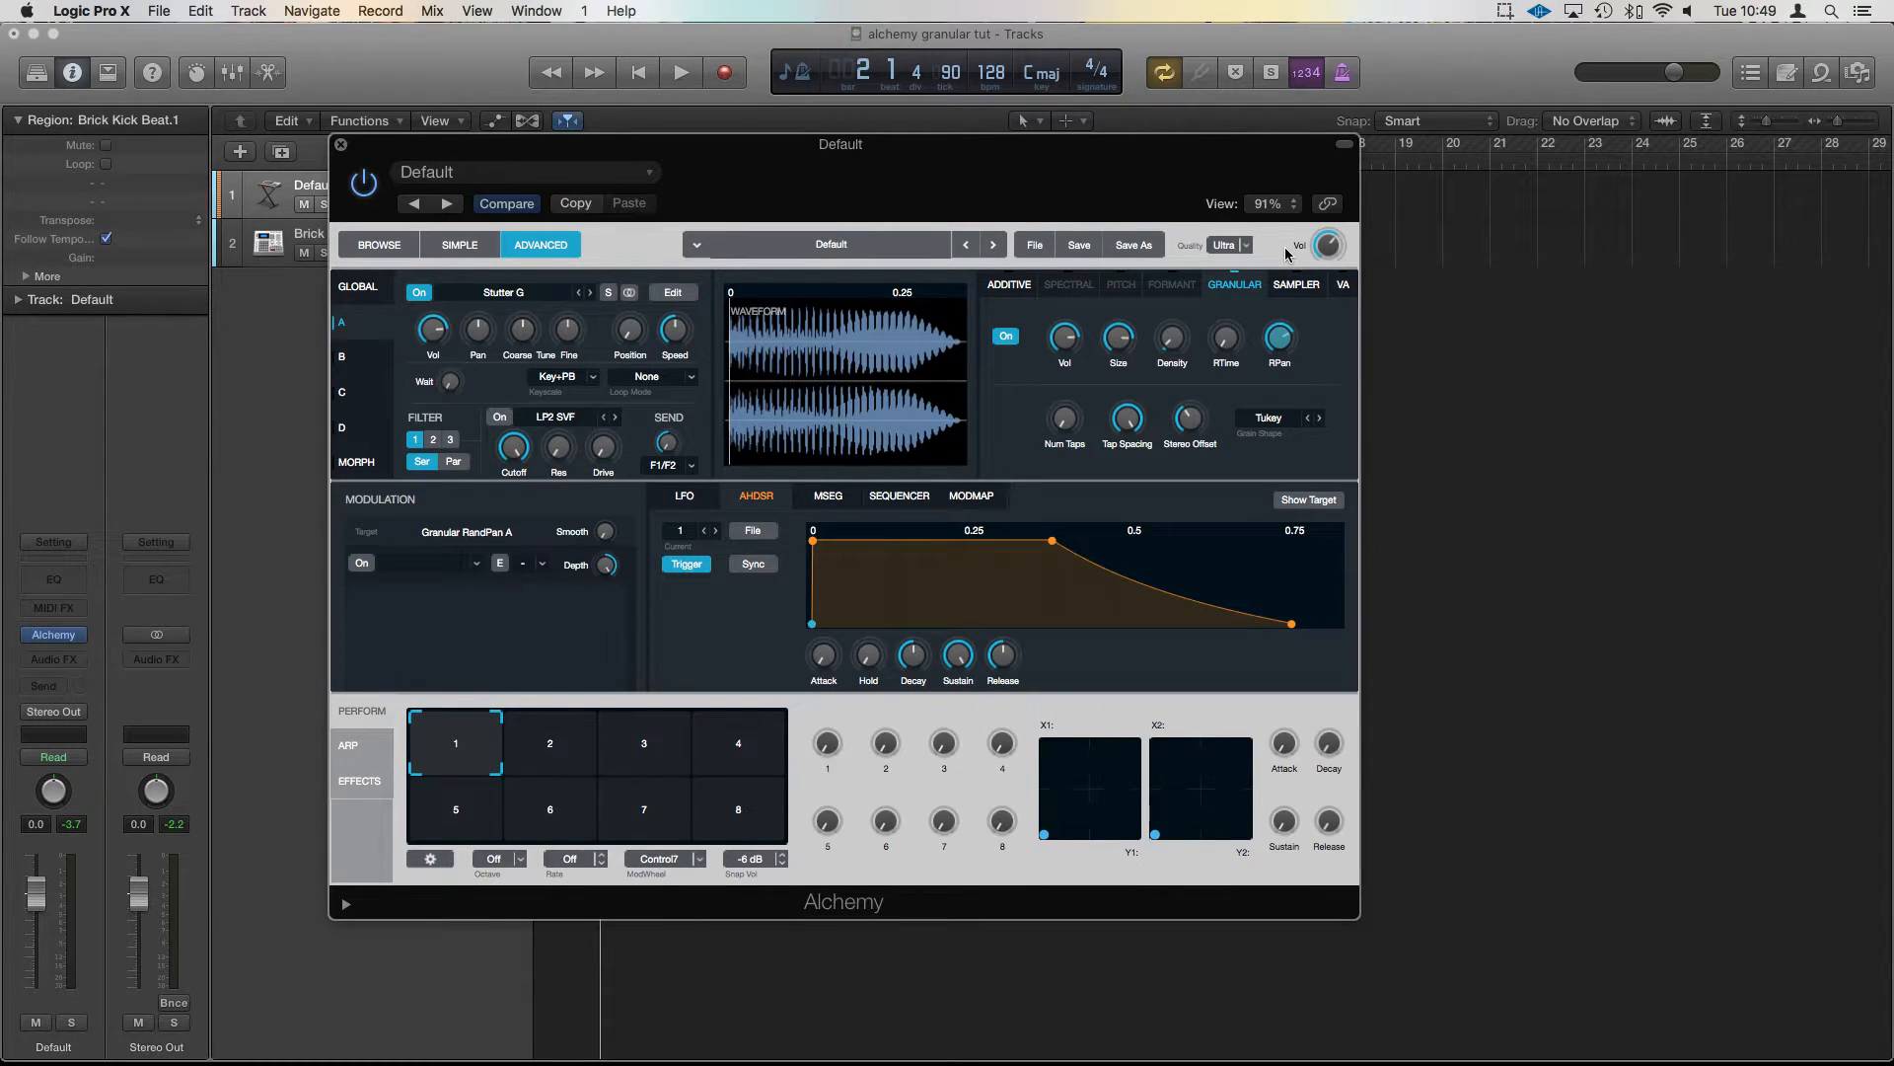
pyautogui.press('space')
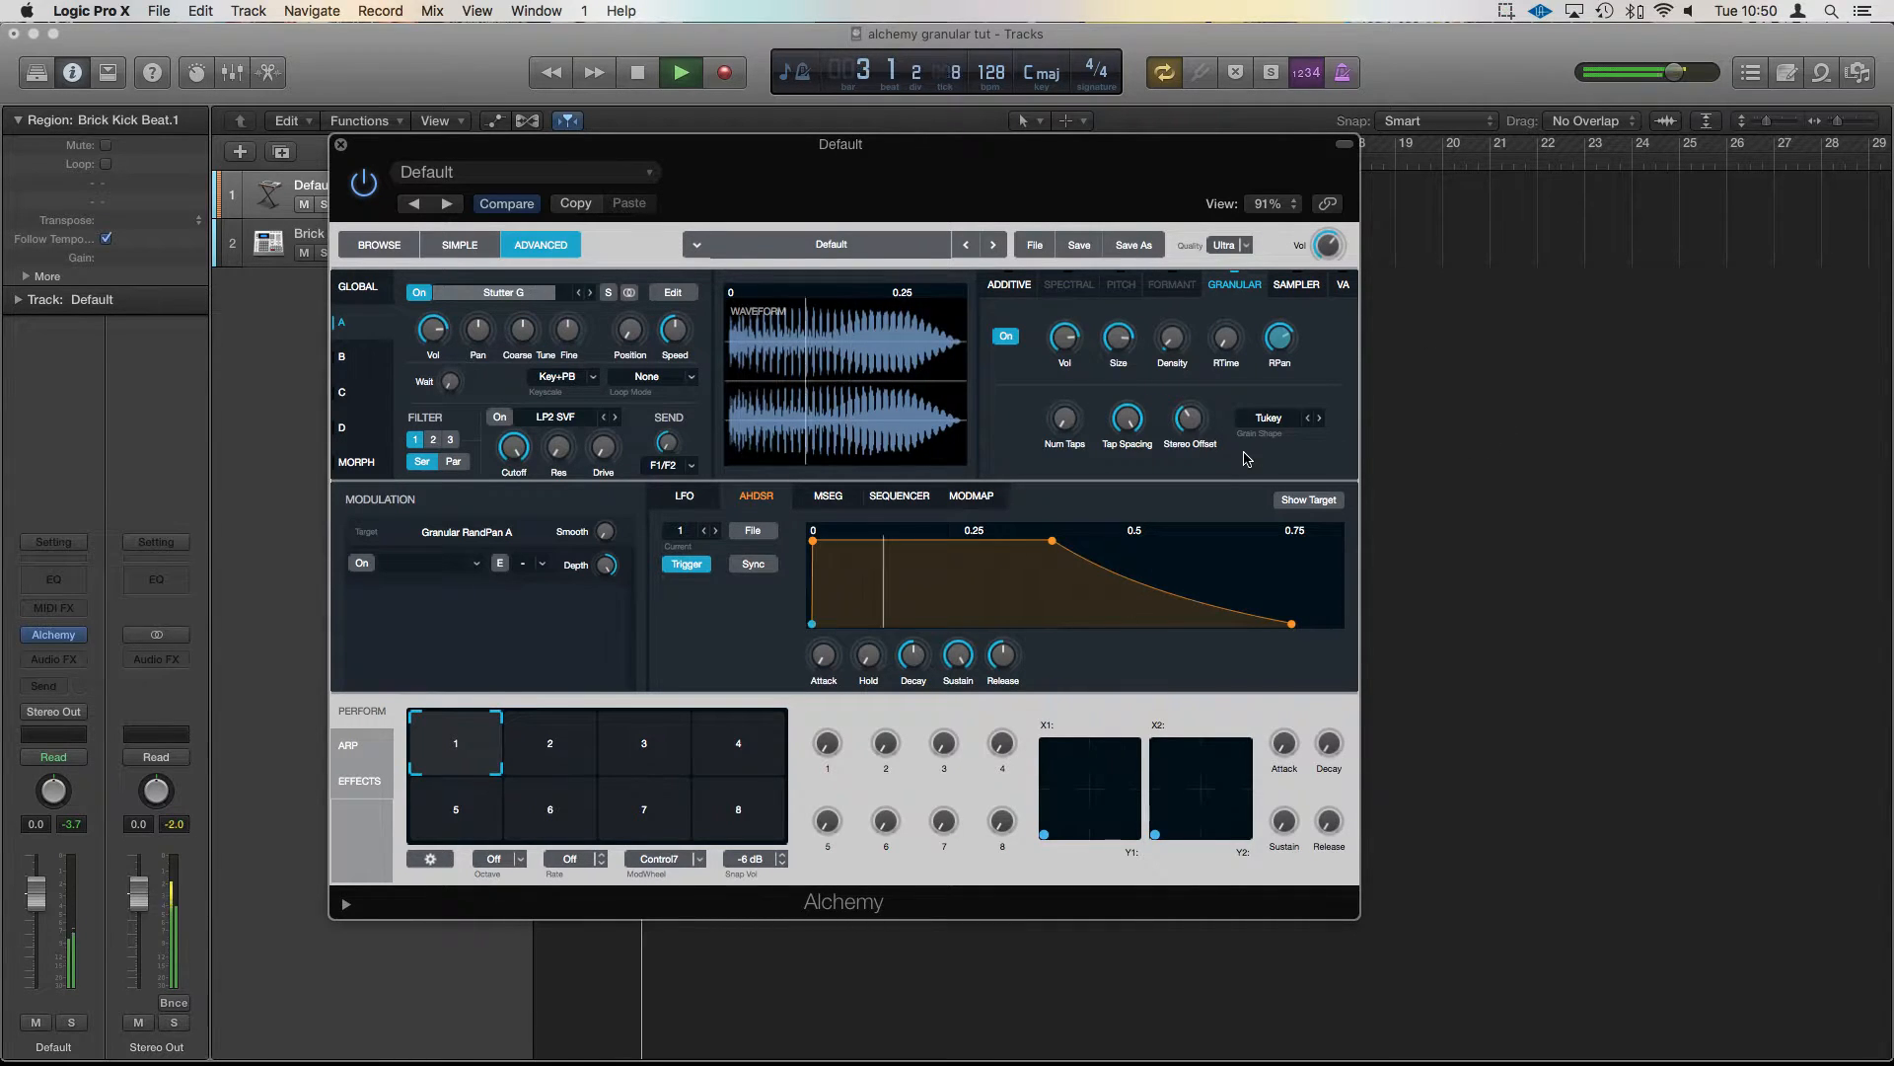
pyautogui.press('space')
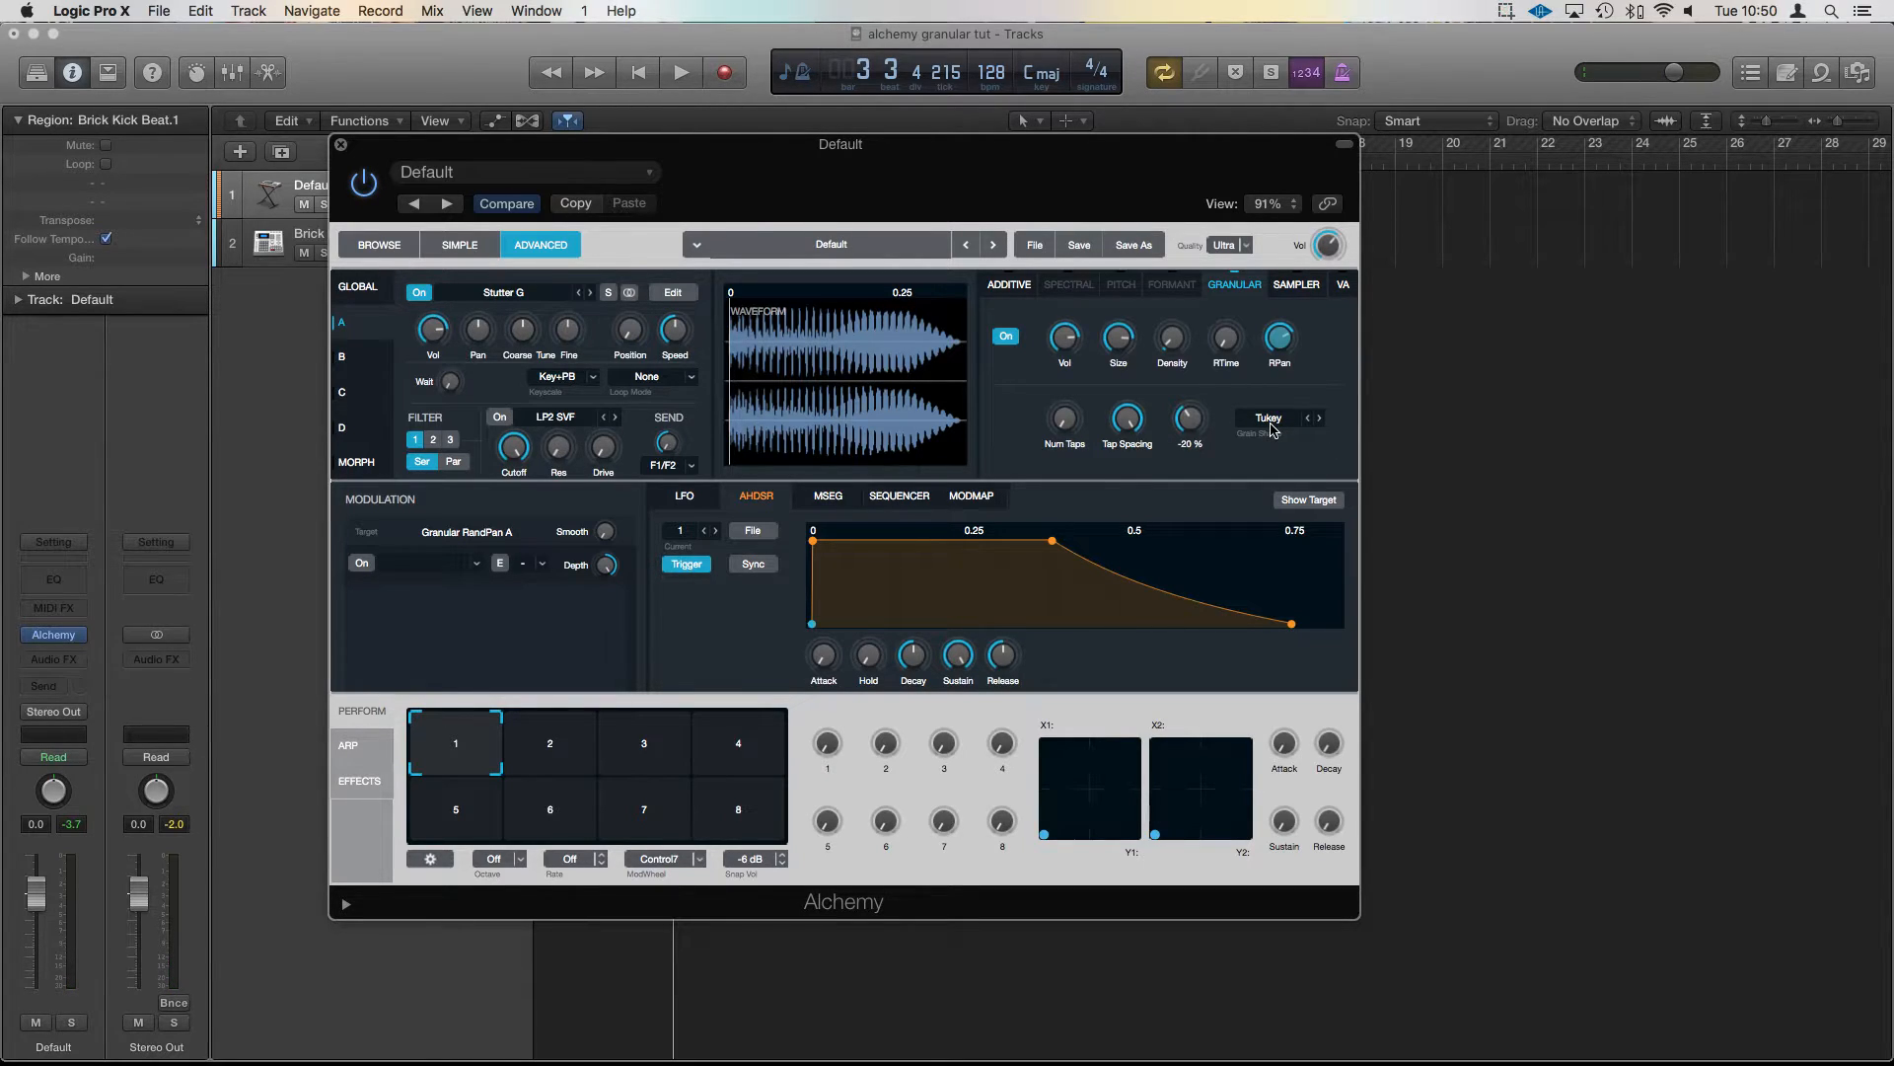
# Set source A's granular Grain Shape to Hann
pyautogui.moveTo(1071, 435)
pyautogui.click(1295, 423)
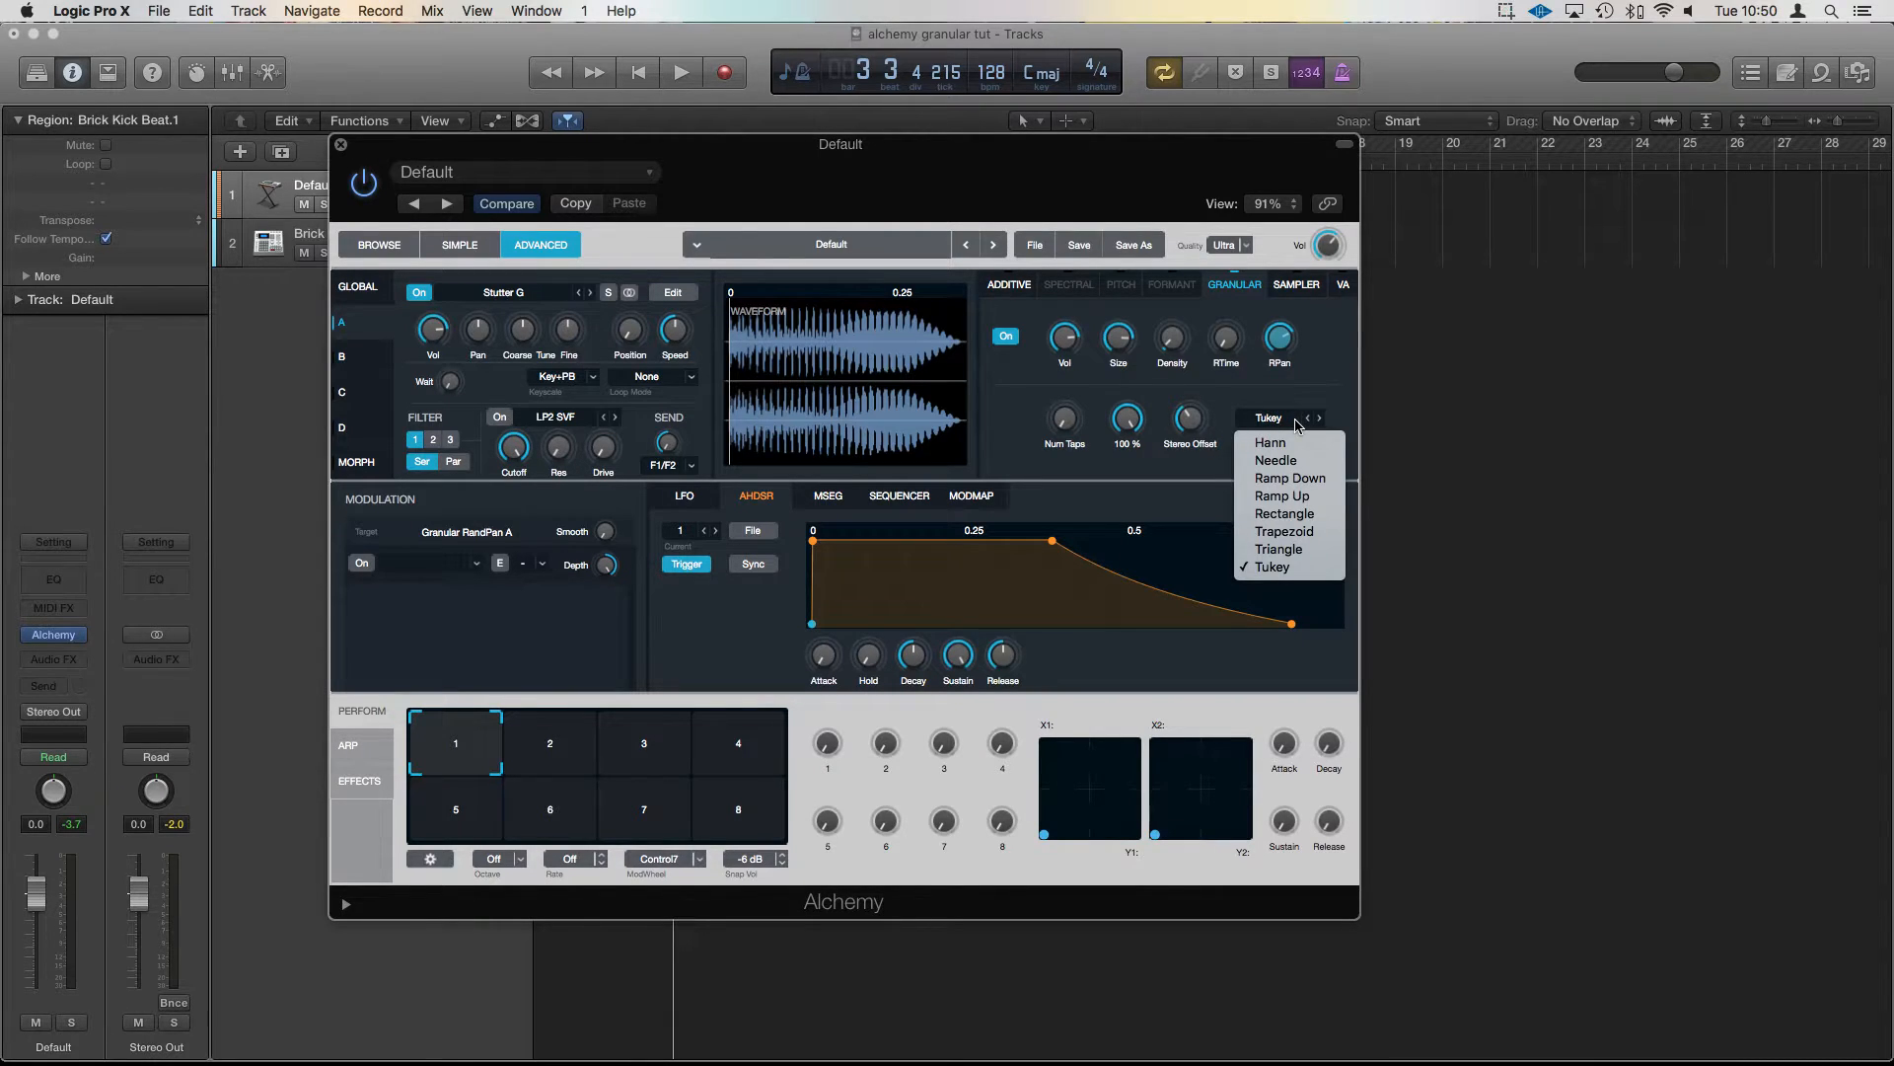
pyautogui.click(1287, 426)
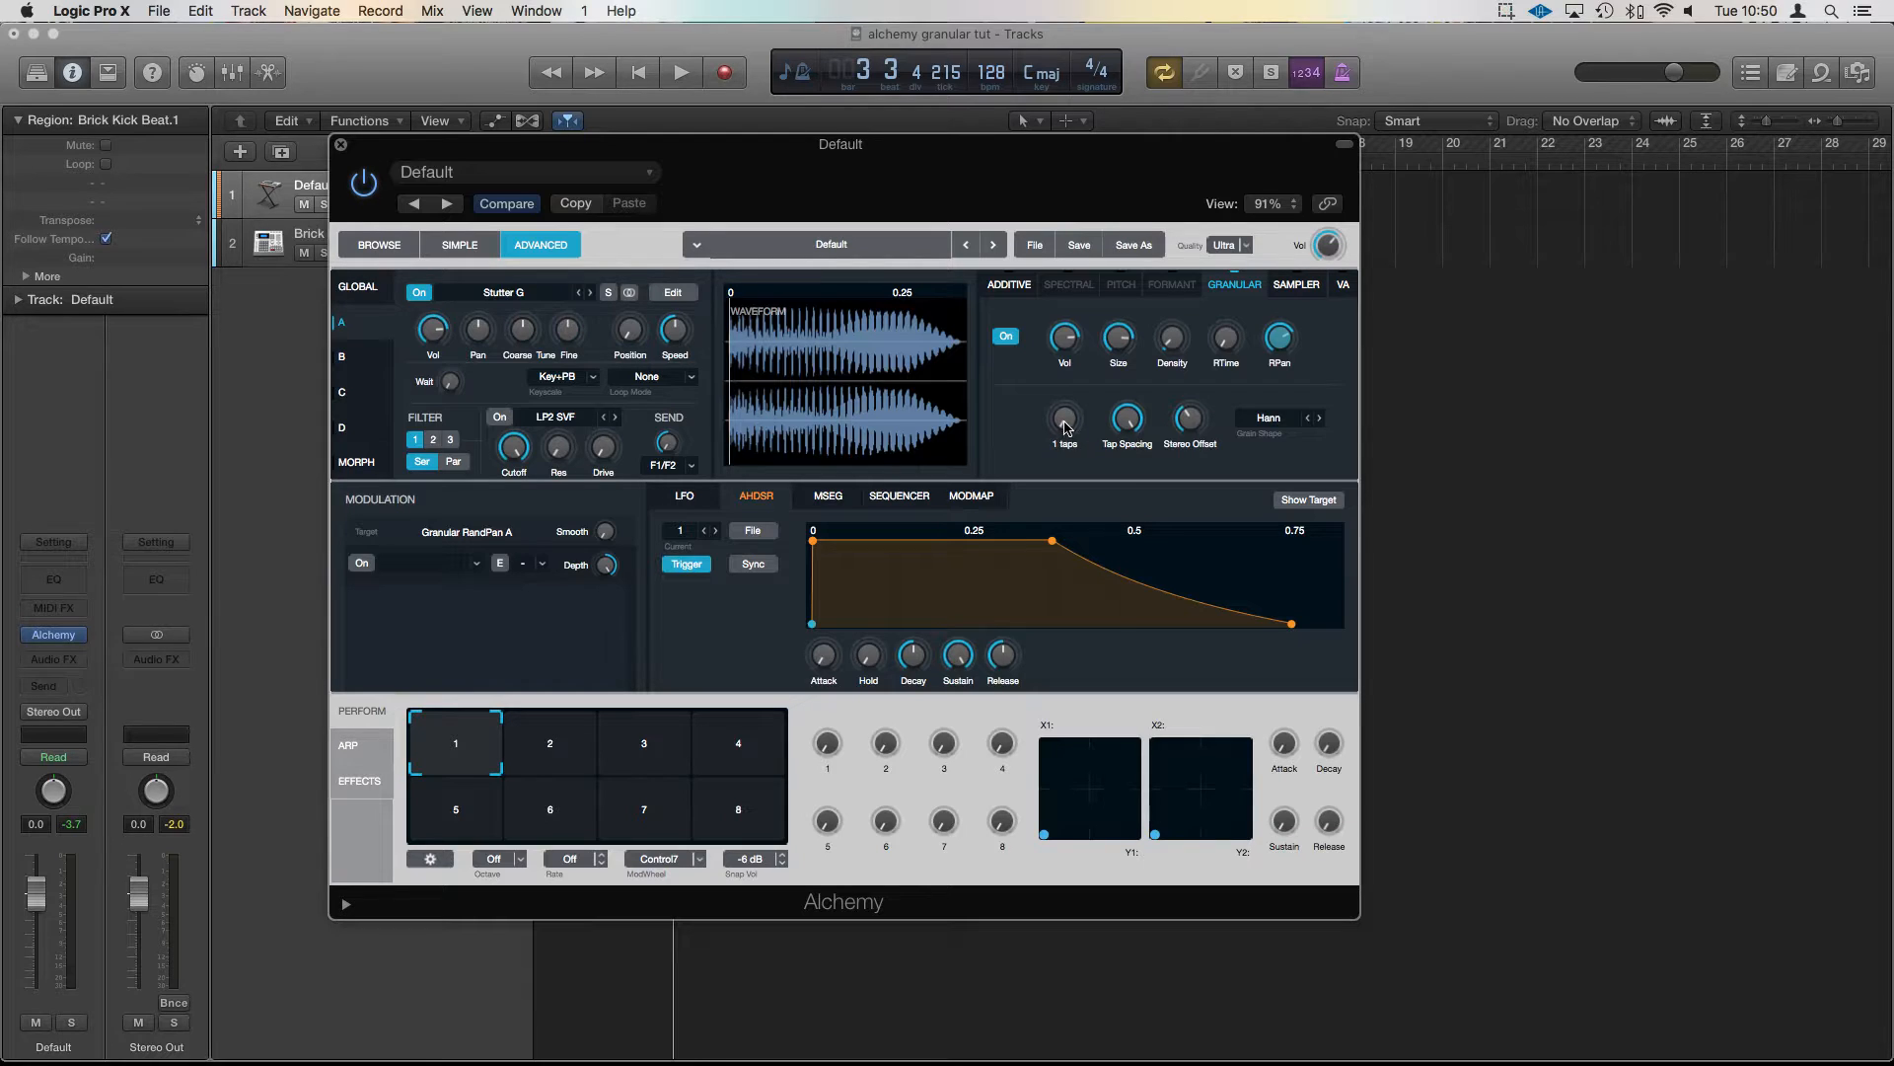
# Raise source A's granular Num Taps to 4 and set its Stereo Offset to 4.83 % while the loop plays
pyautogui.press('space')
pyautogui.moveTo(1065, 427); pyautogui.dragTo(1057, 335)
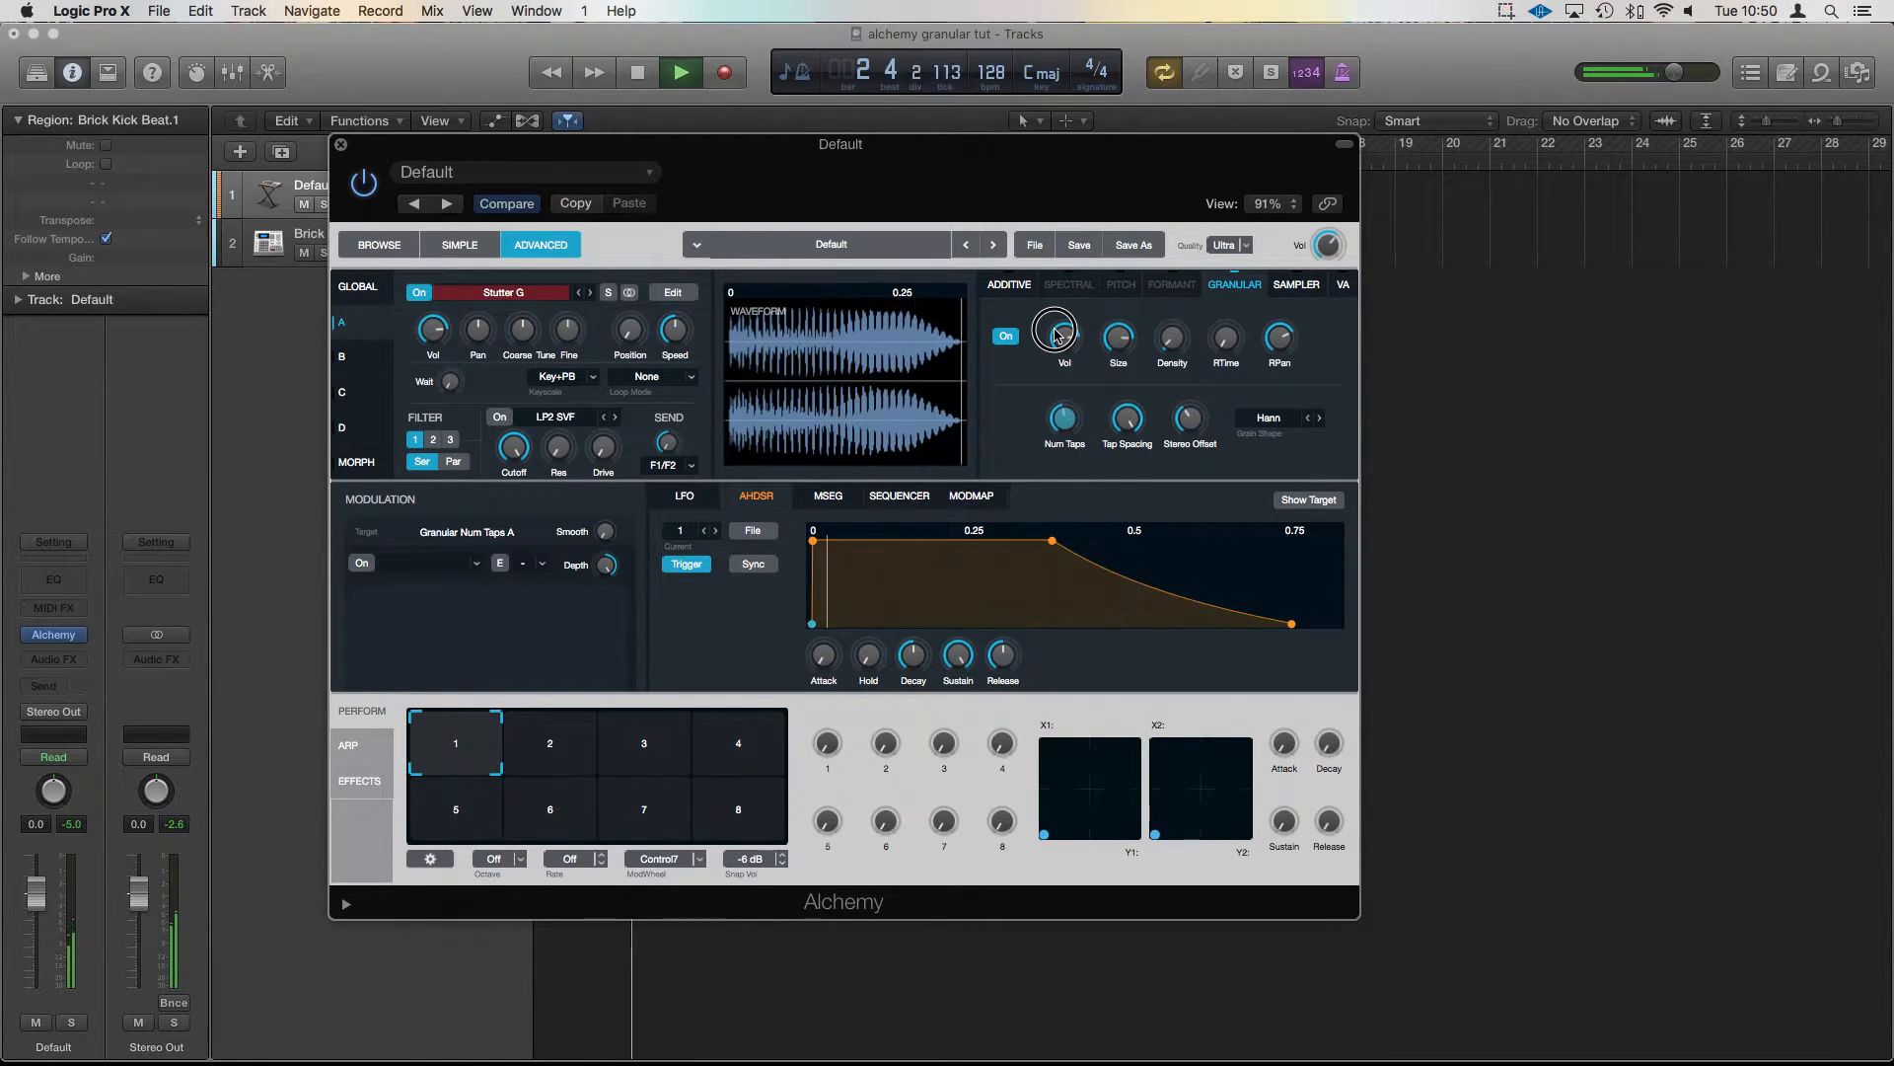
pyautogui.moveTo(1190, 423)
pyautogui.mouseDown()
pyautogui.moveTo(1187, 313)
pyautogui.moveTo(1191, 543)
pyautogui.moveTo(1179, 296)
pyautogui.moveTo(1176, 390)
pyautogui.mouseUp()
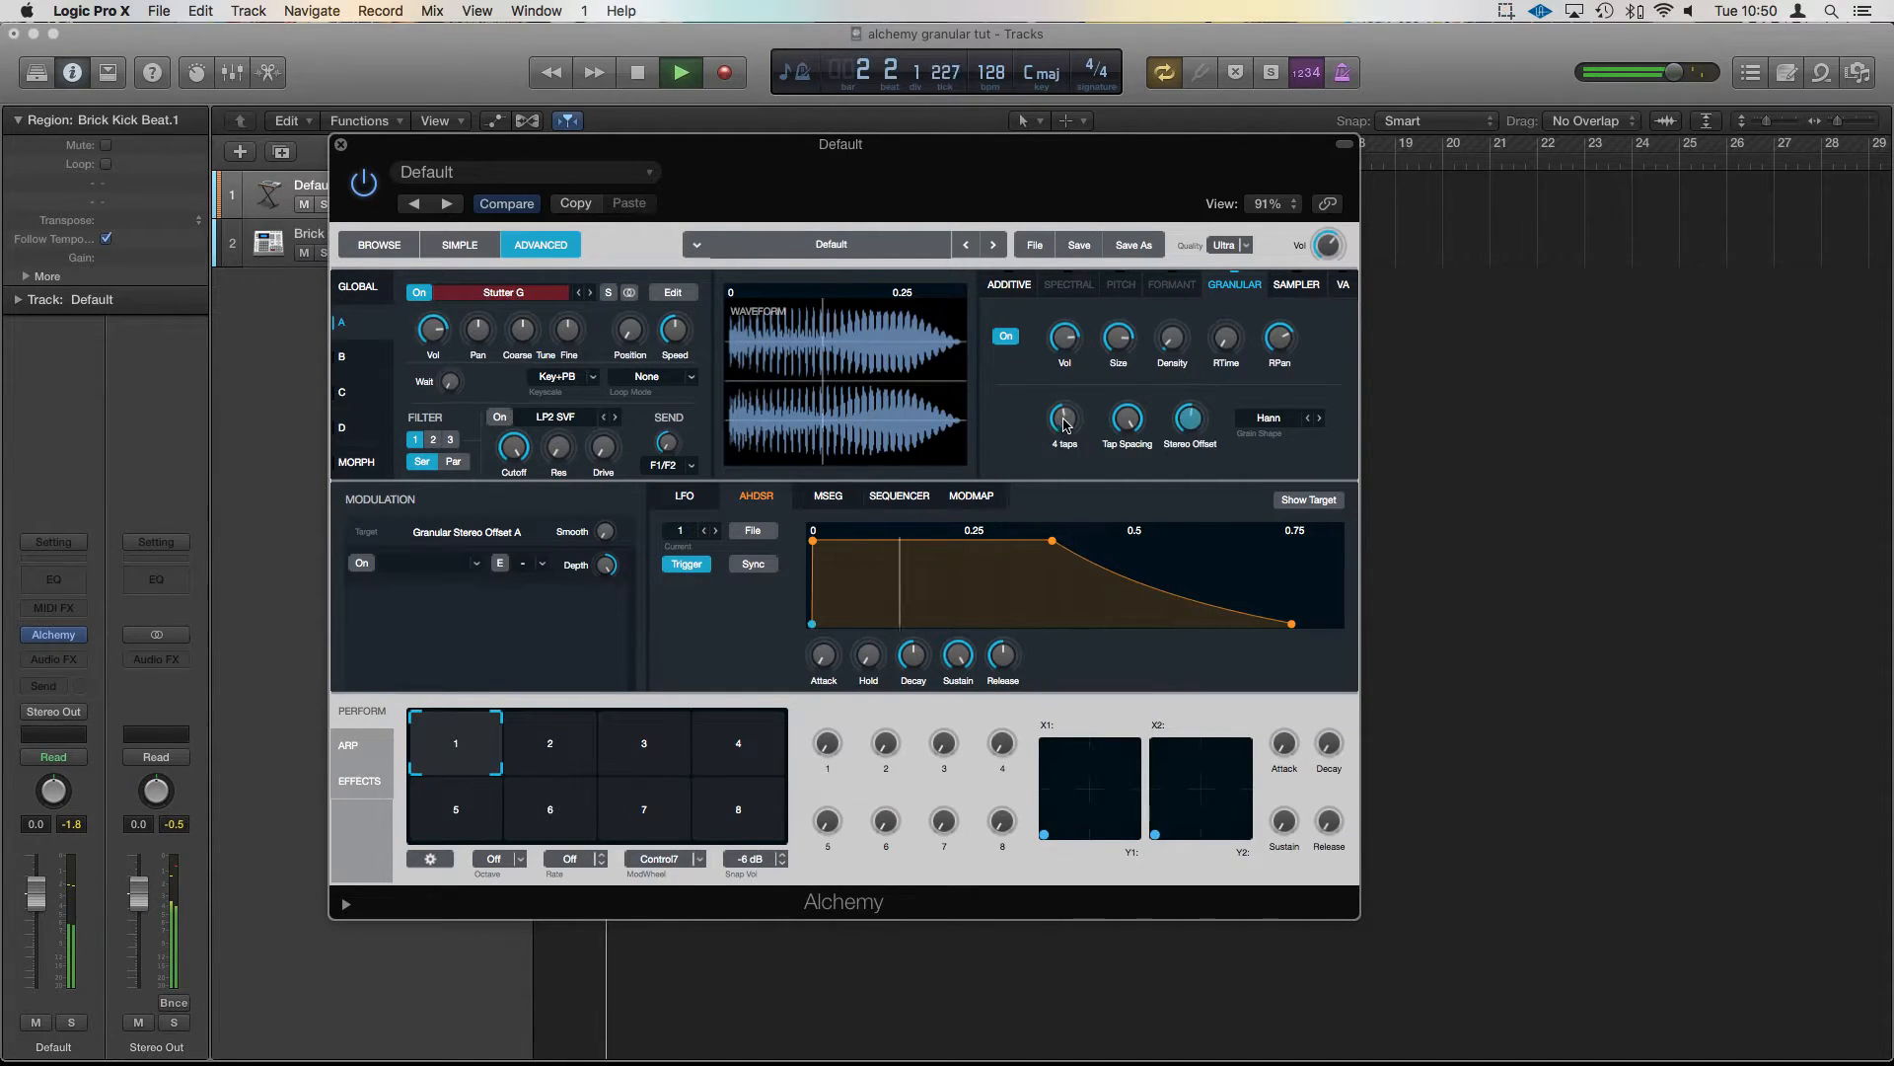
# Lower source A's Num Taps to 1 and raise it again during loop playback to compare the sound
pyautogui.press('space')
pyautogui.moveTo(1065, 423); pyautogui.dragTo(1067, 435)
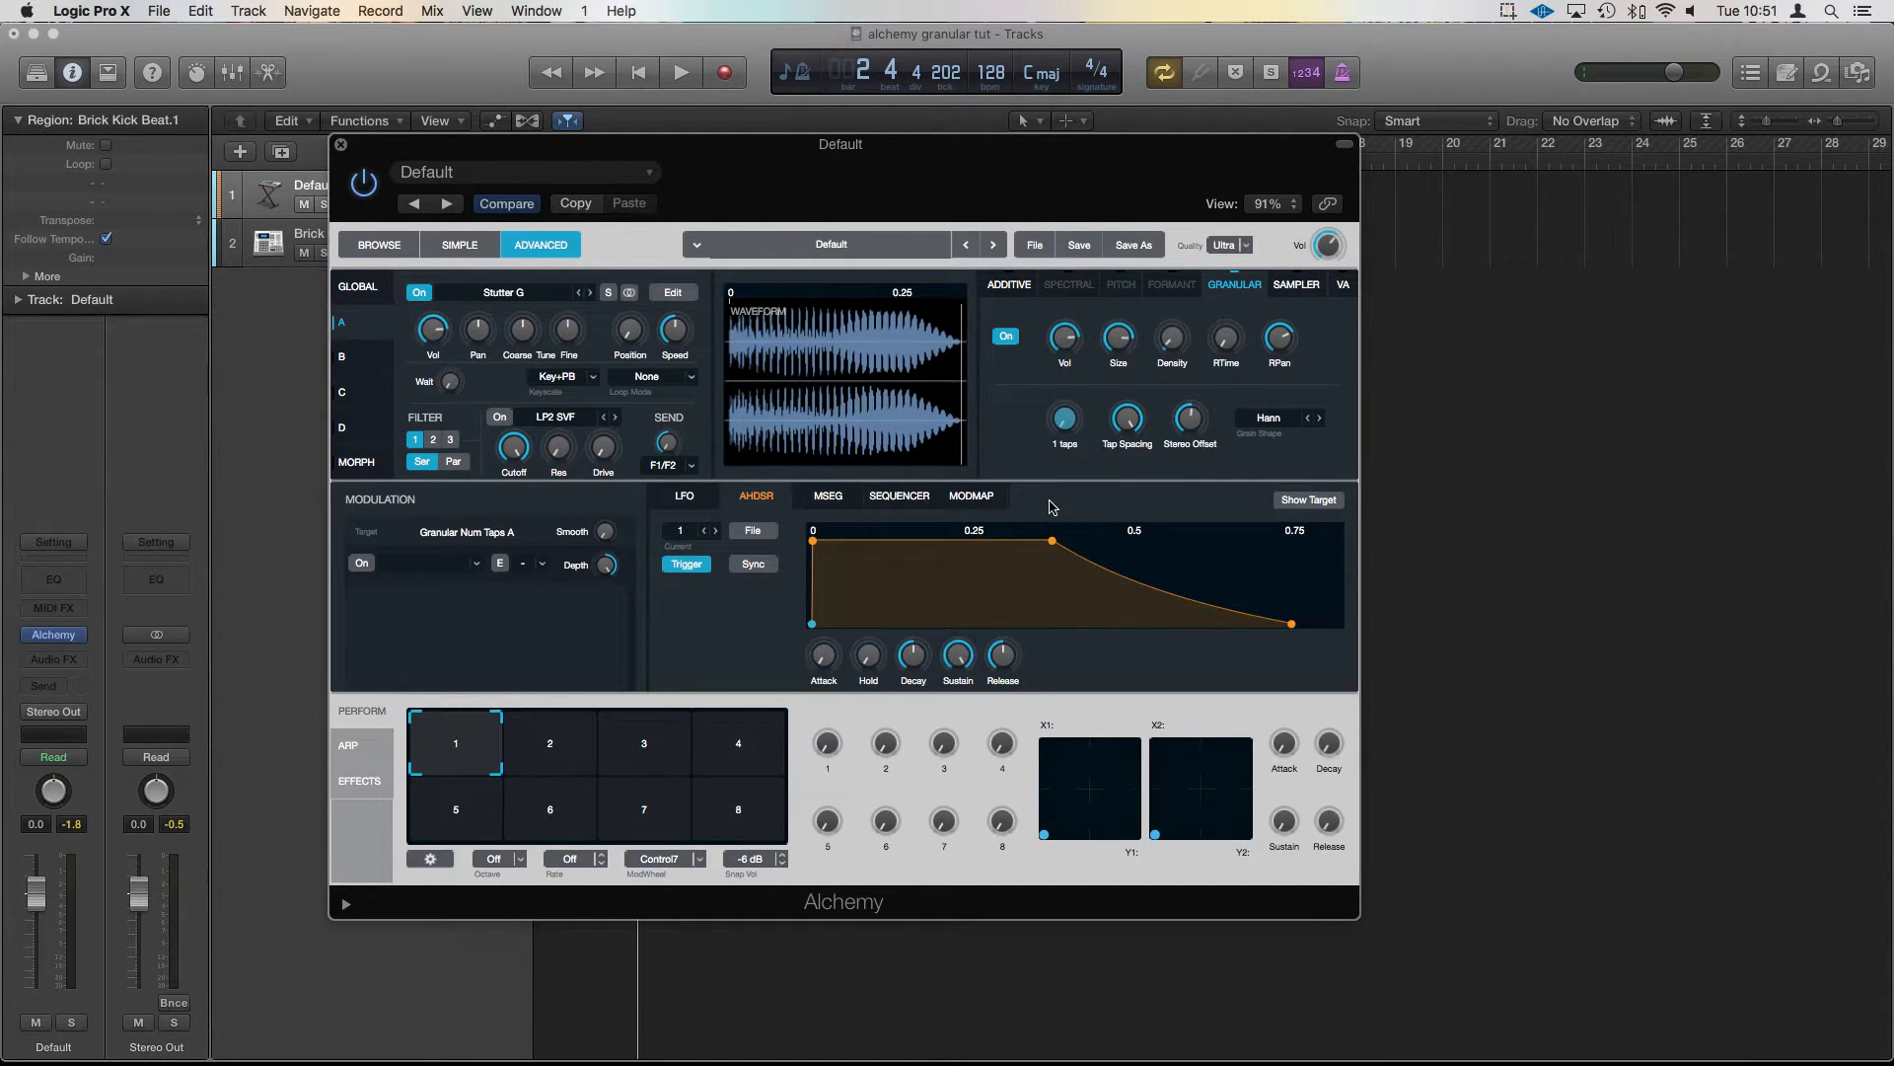
pyautogui.press('space')
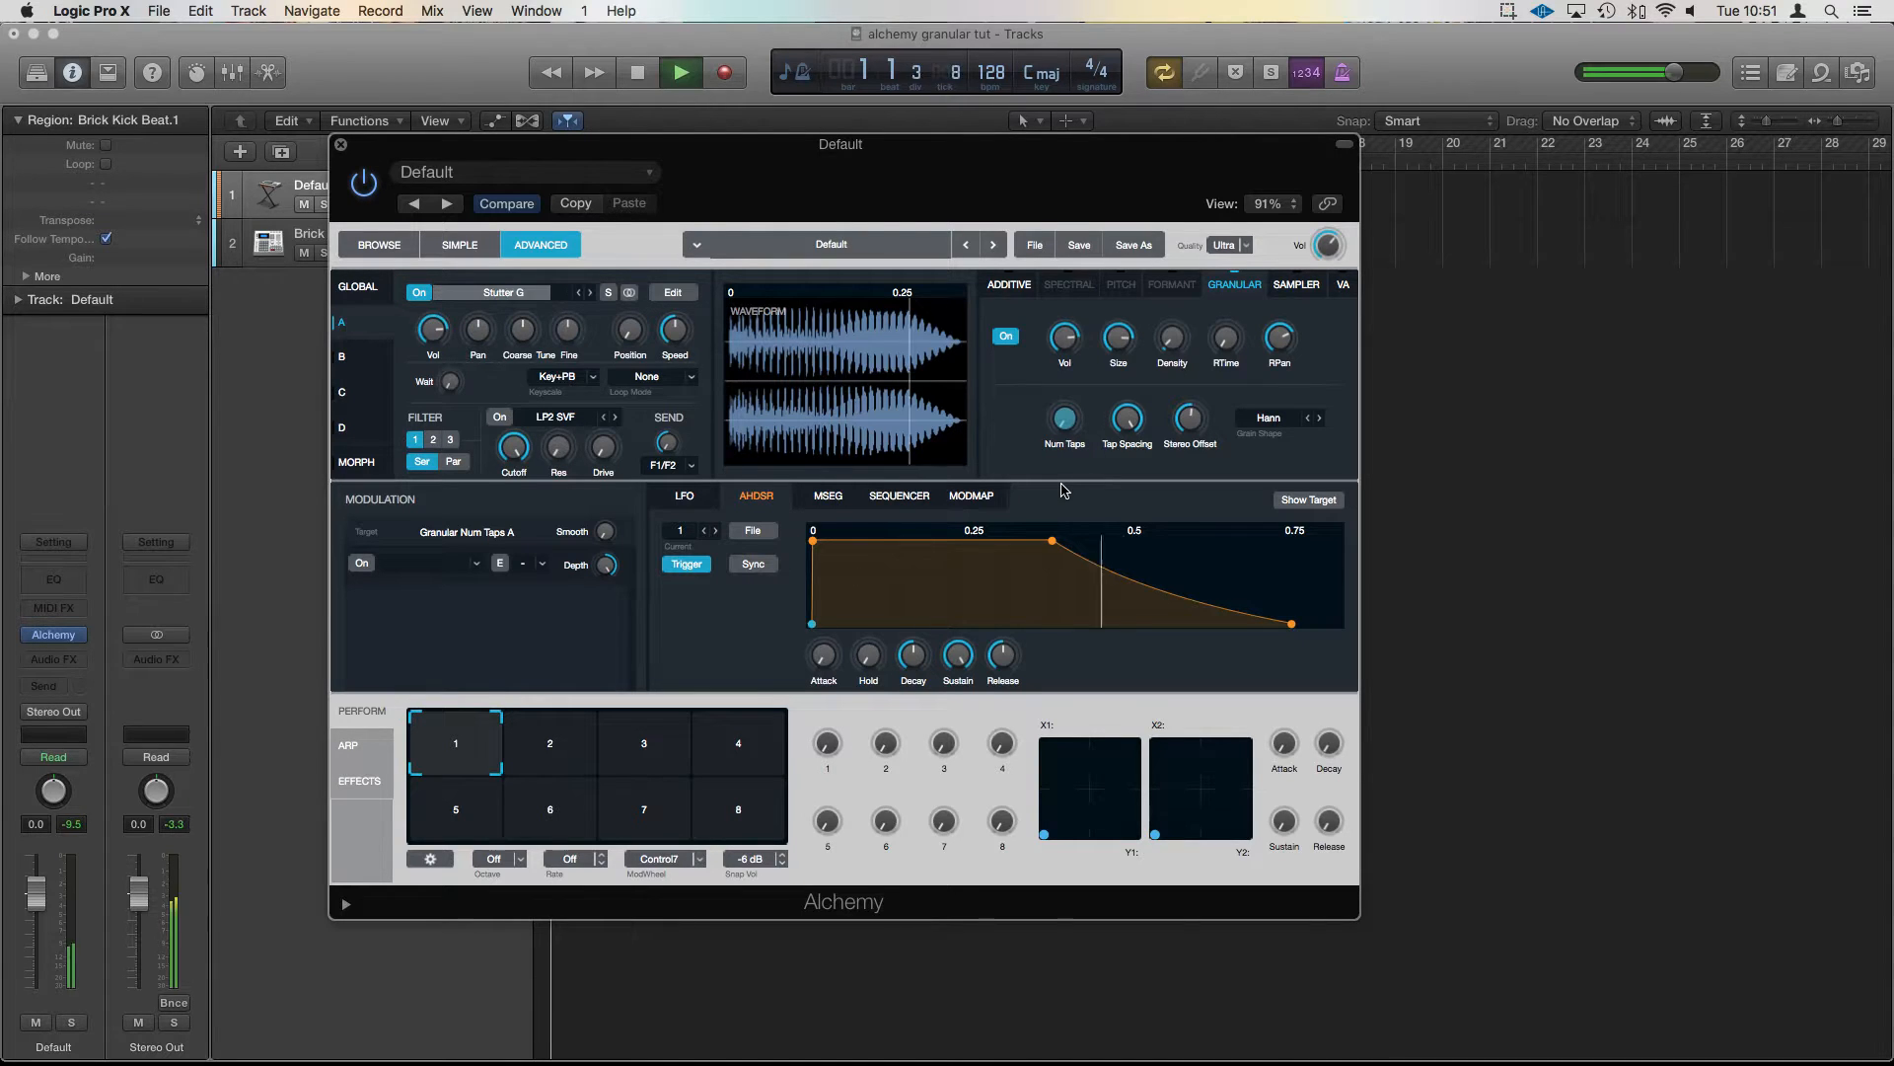
pyautogui.moveTo(1069, 426); pyautogui.dragTo(1073, 370)
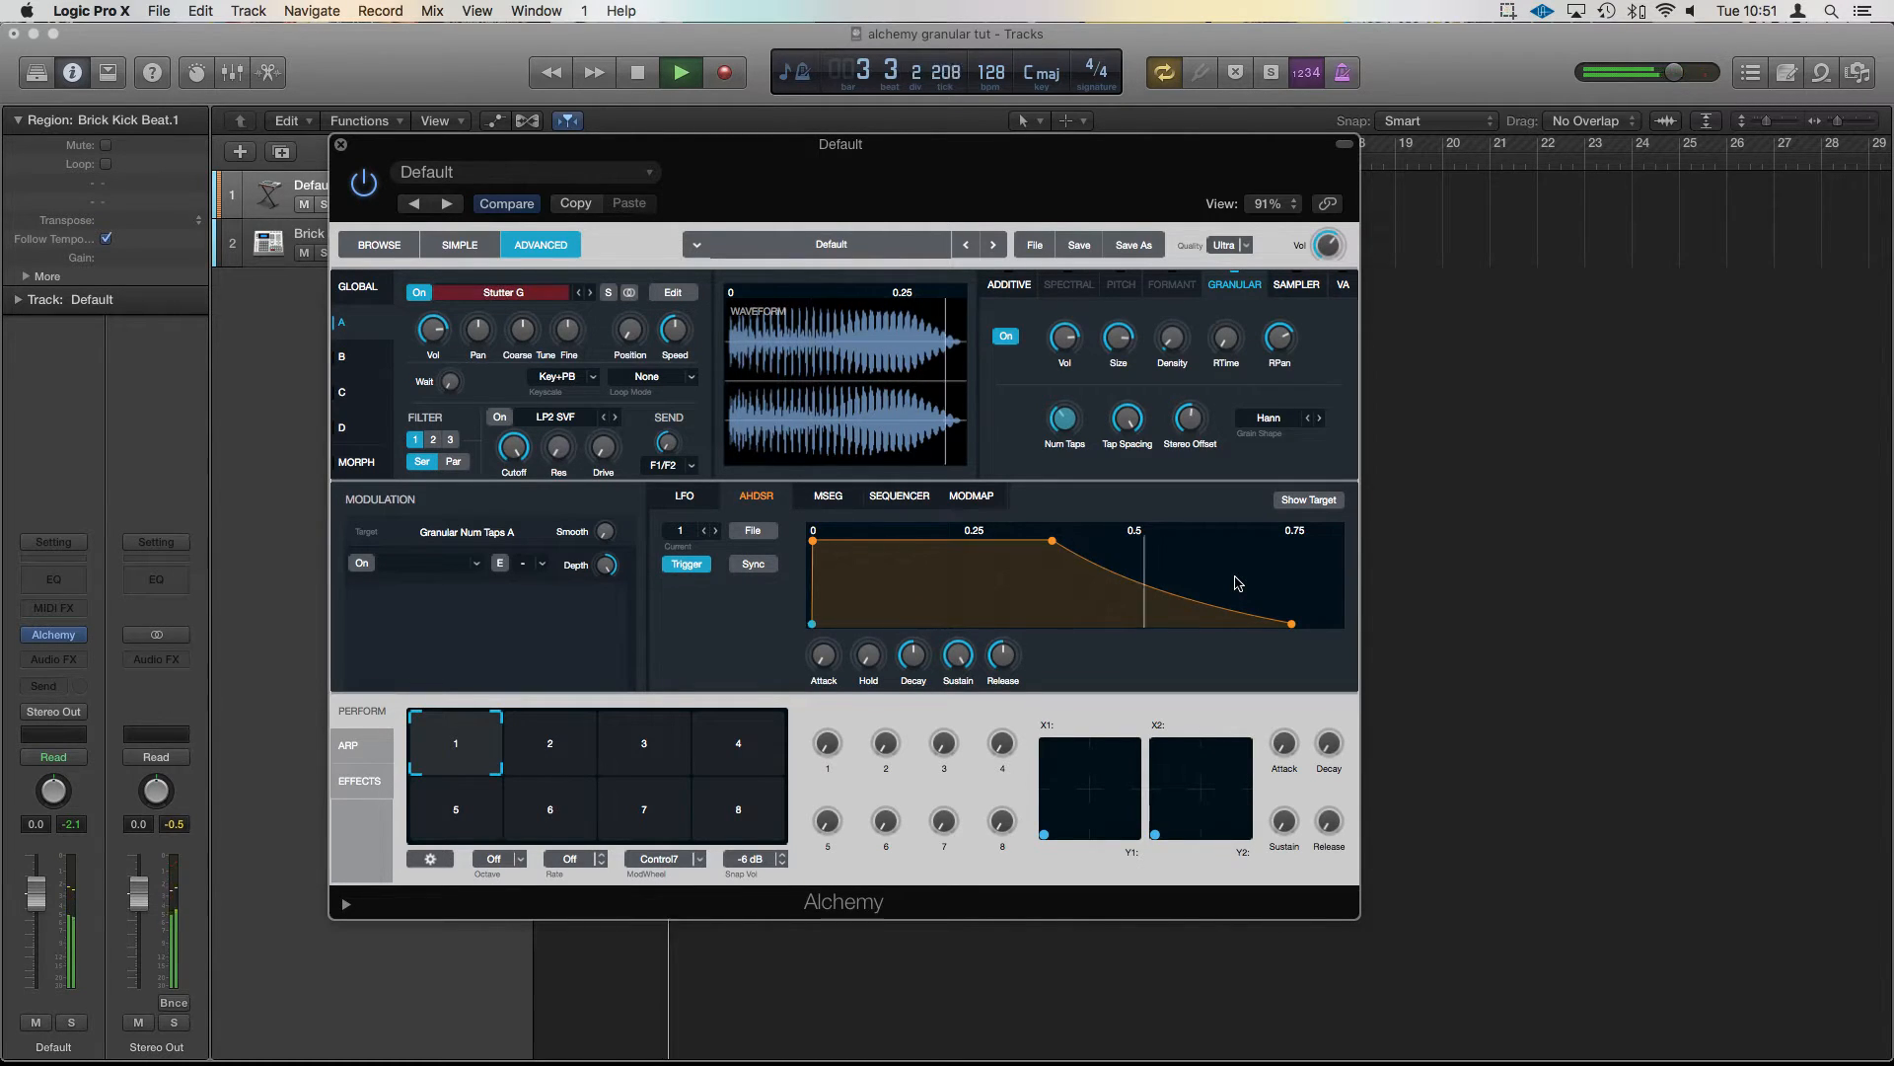
pyautogui.press('space')
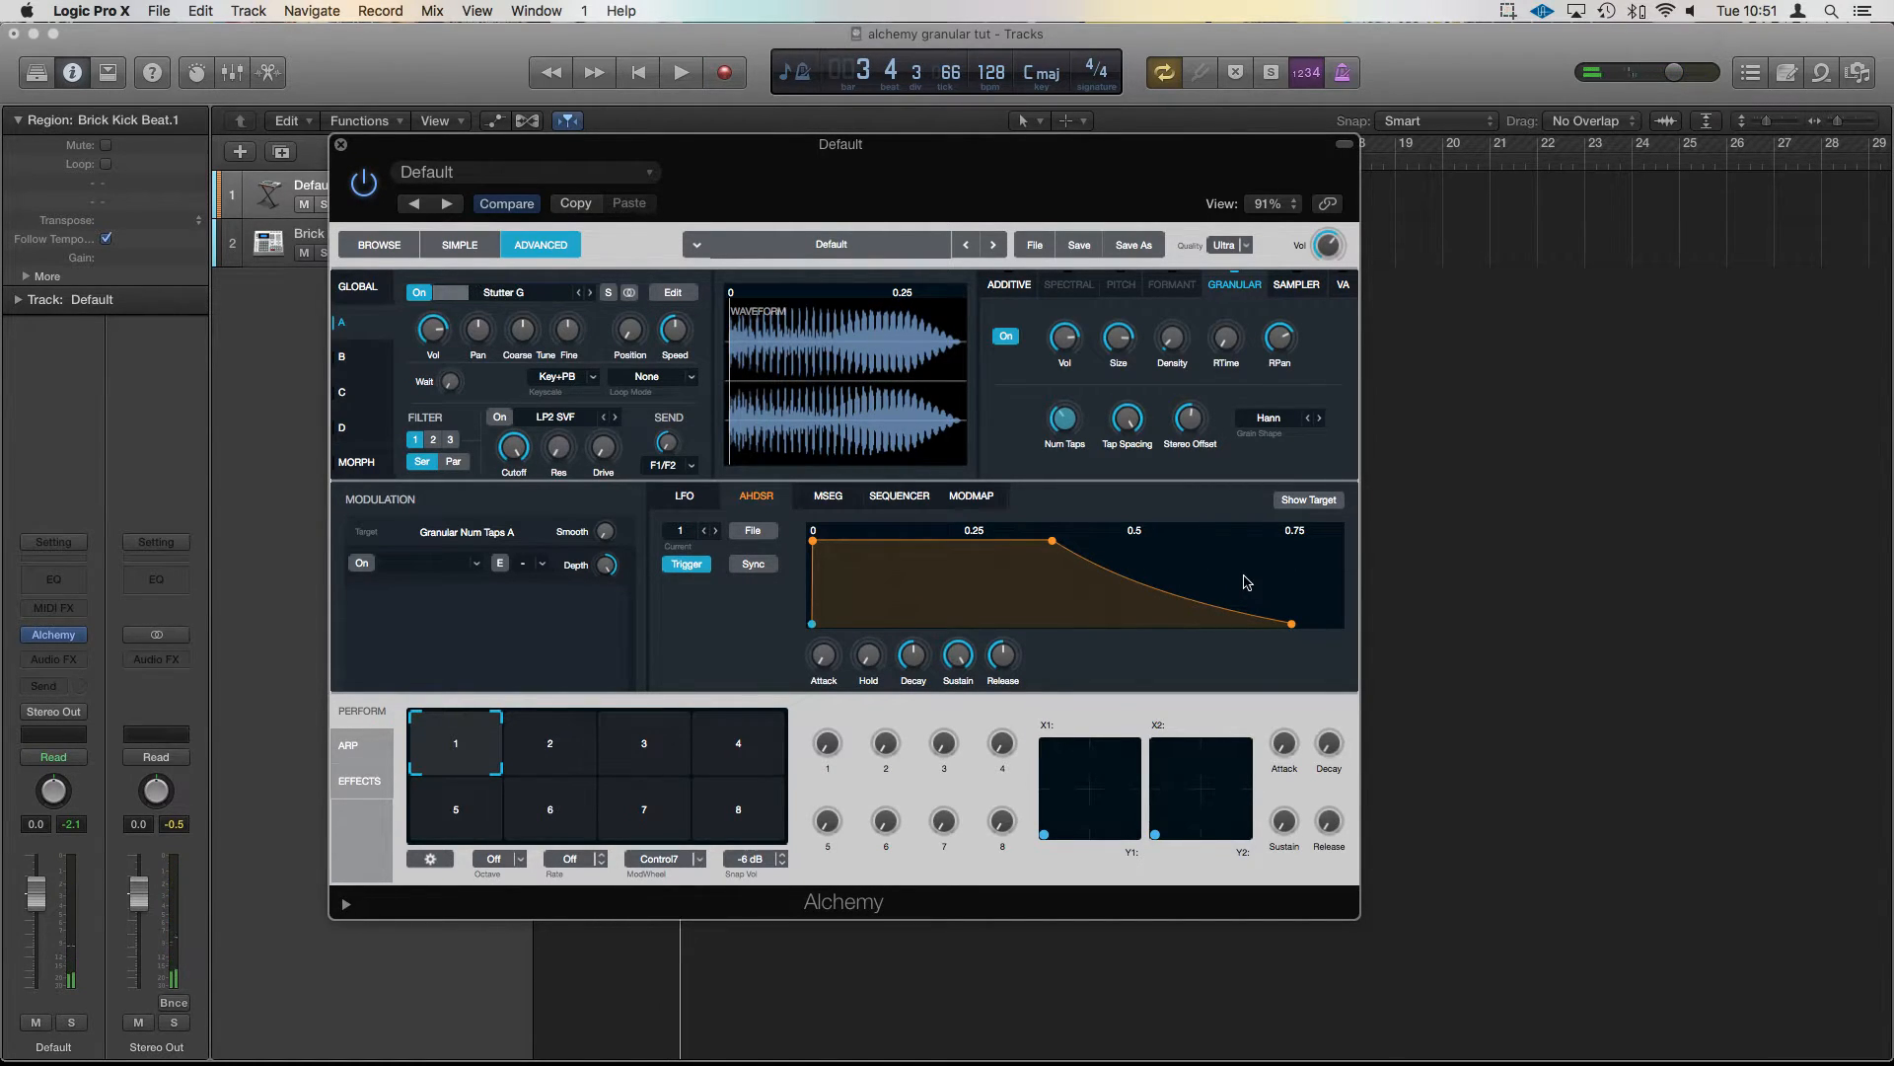
# Switch source A's Grain Shape to Needle and lower Num Taps to minimum while the loop plays
pyautogui.press('space')
pyautogui.click(1320, 420)
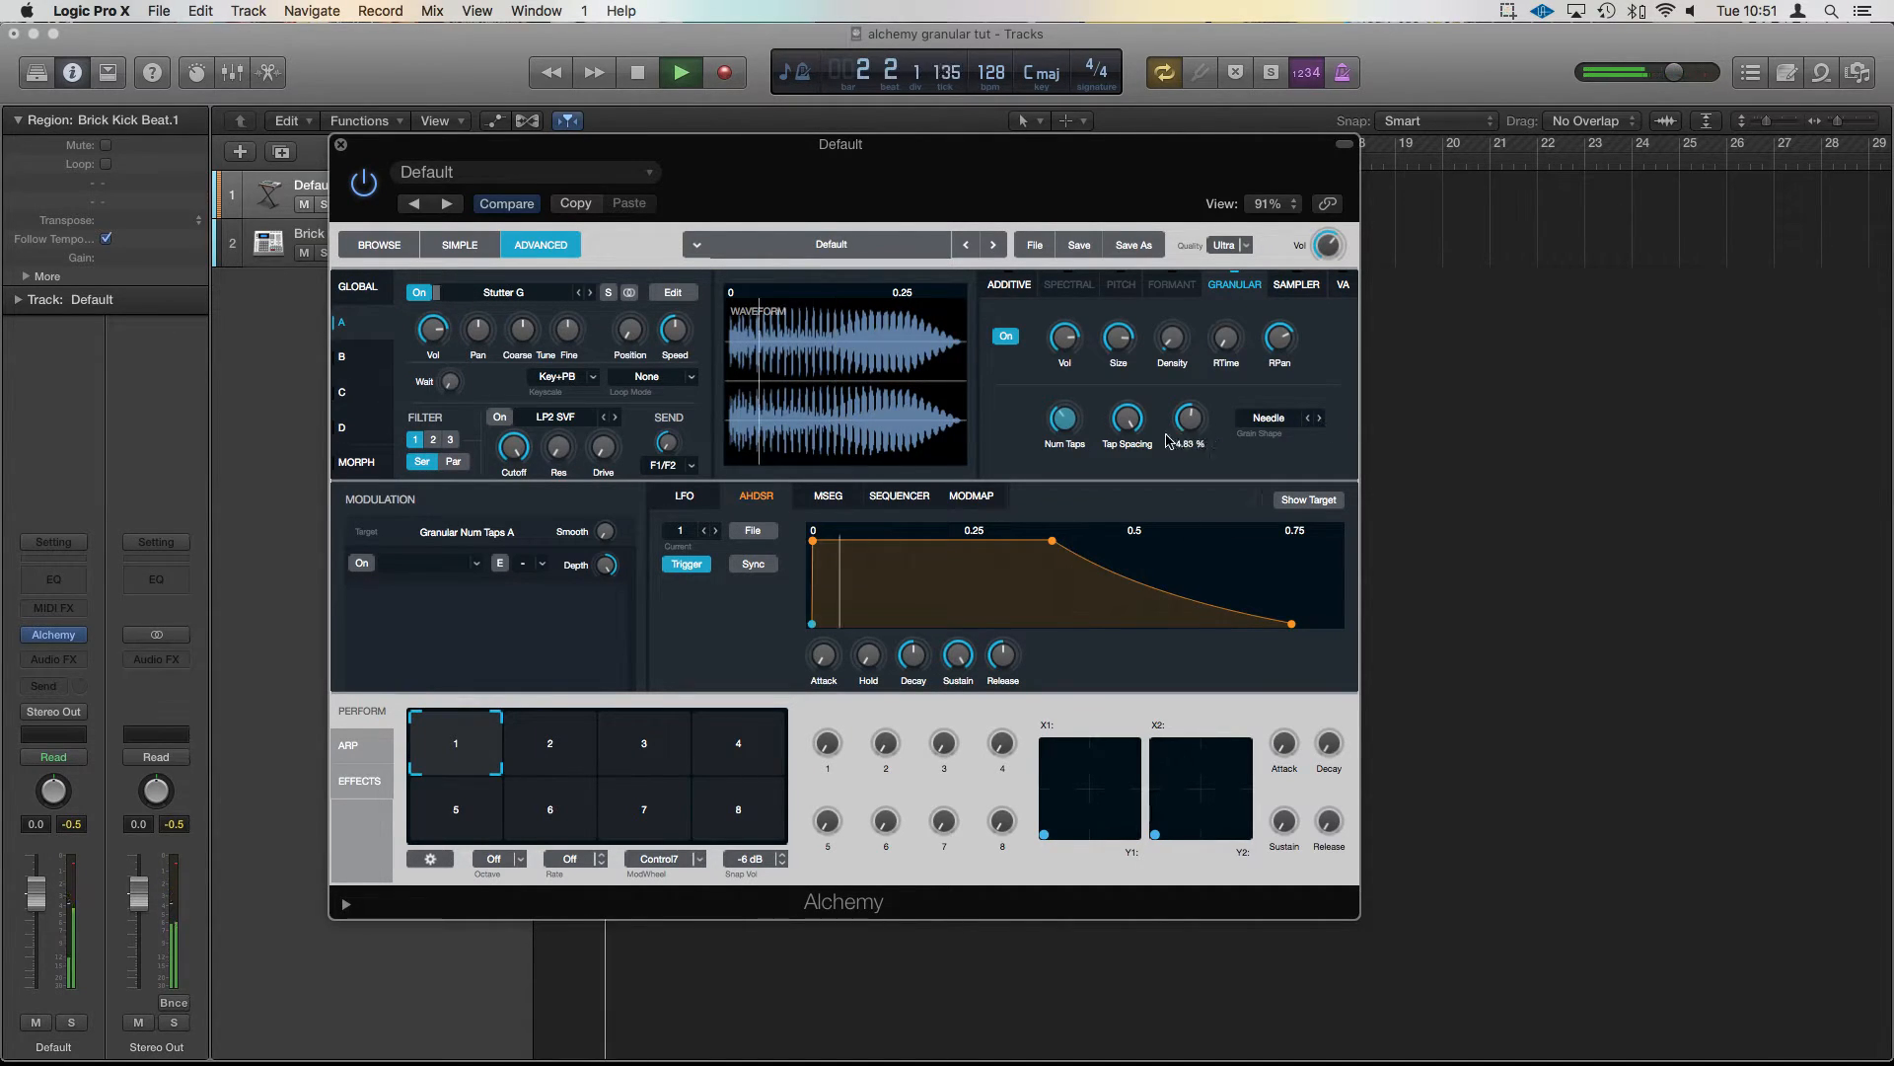
pyautogui.moveTo(1064, 419); pyautogui.dragTo(1074, 488)
pyautogui.press('space')
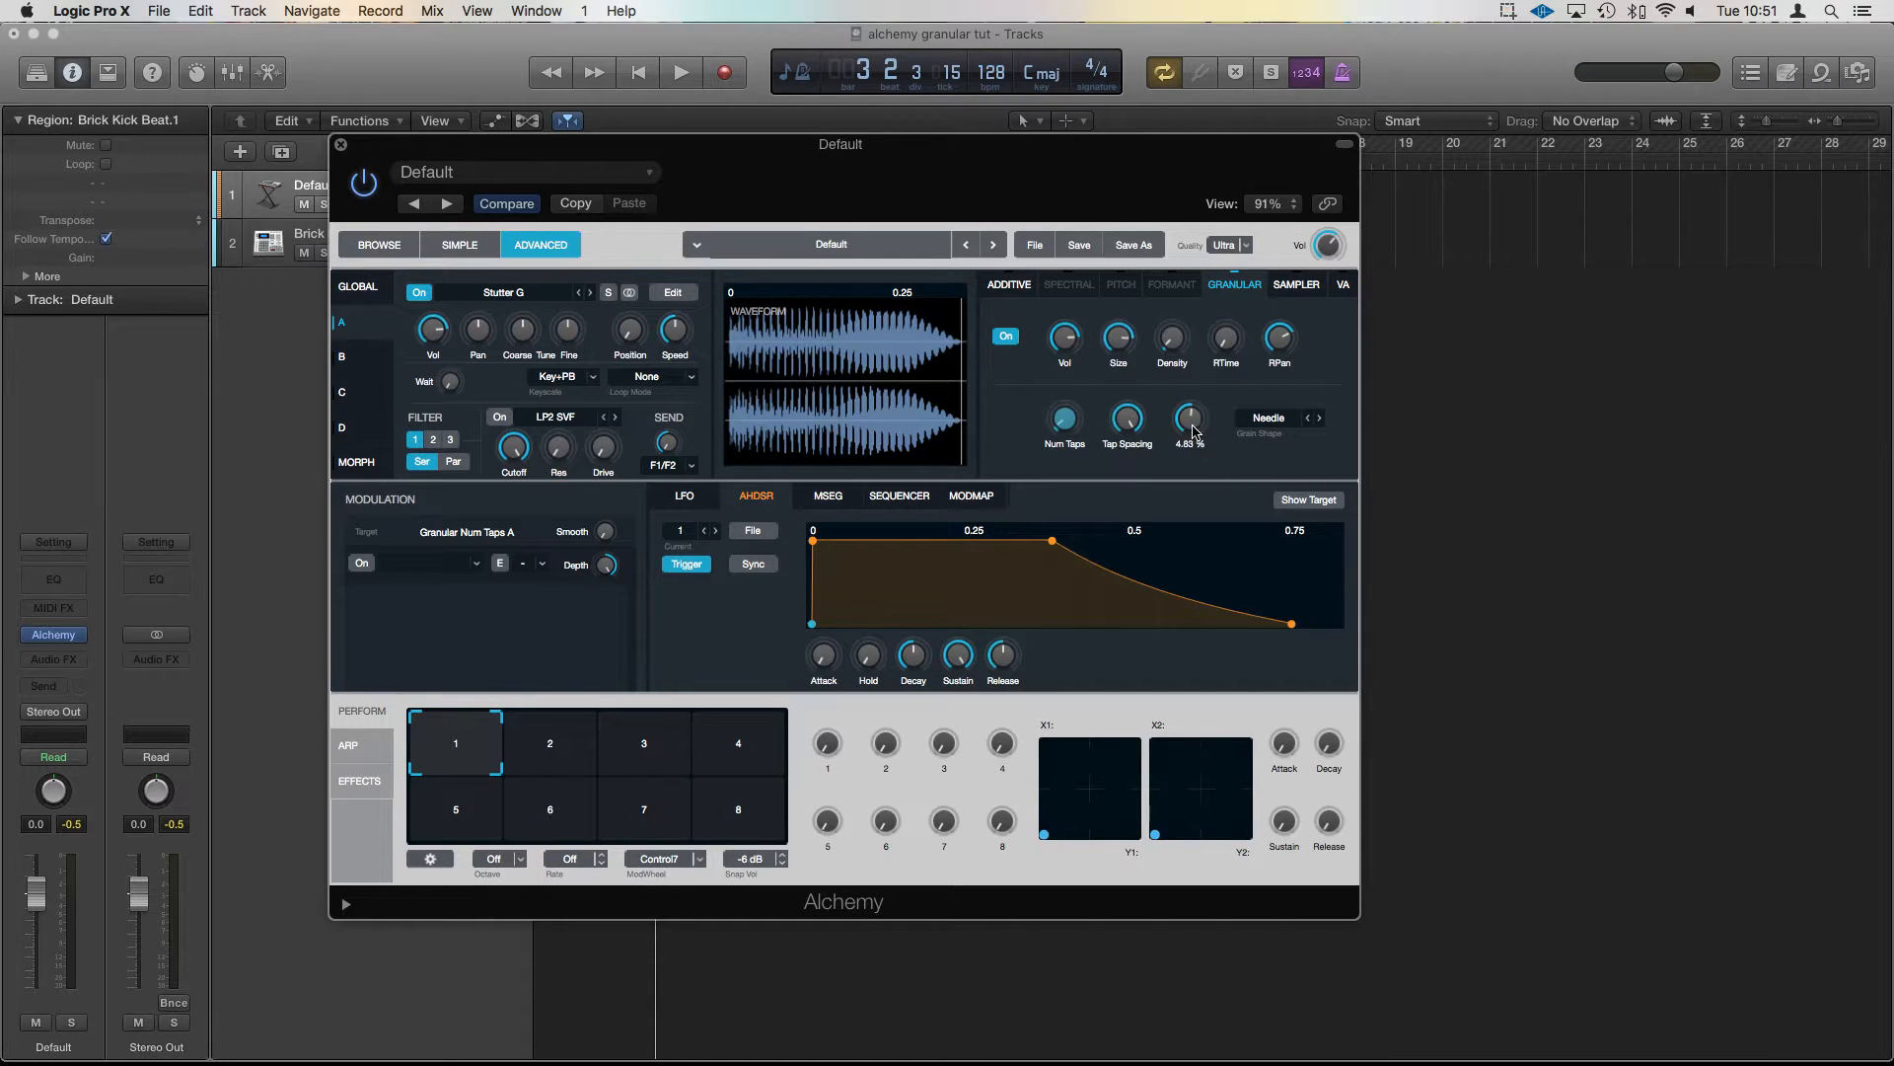
# Lower source A's granular Tap Spacing while the loop plays, and stop playback
pyautogui.press('space')
pyautogui.moveTo(1127, 419); pyautogui.dragTo(1151, 475)
pyautogui.press('space')
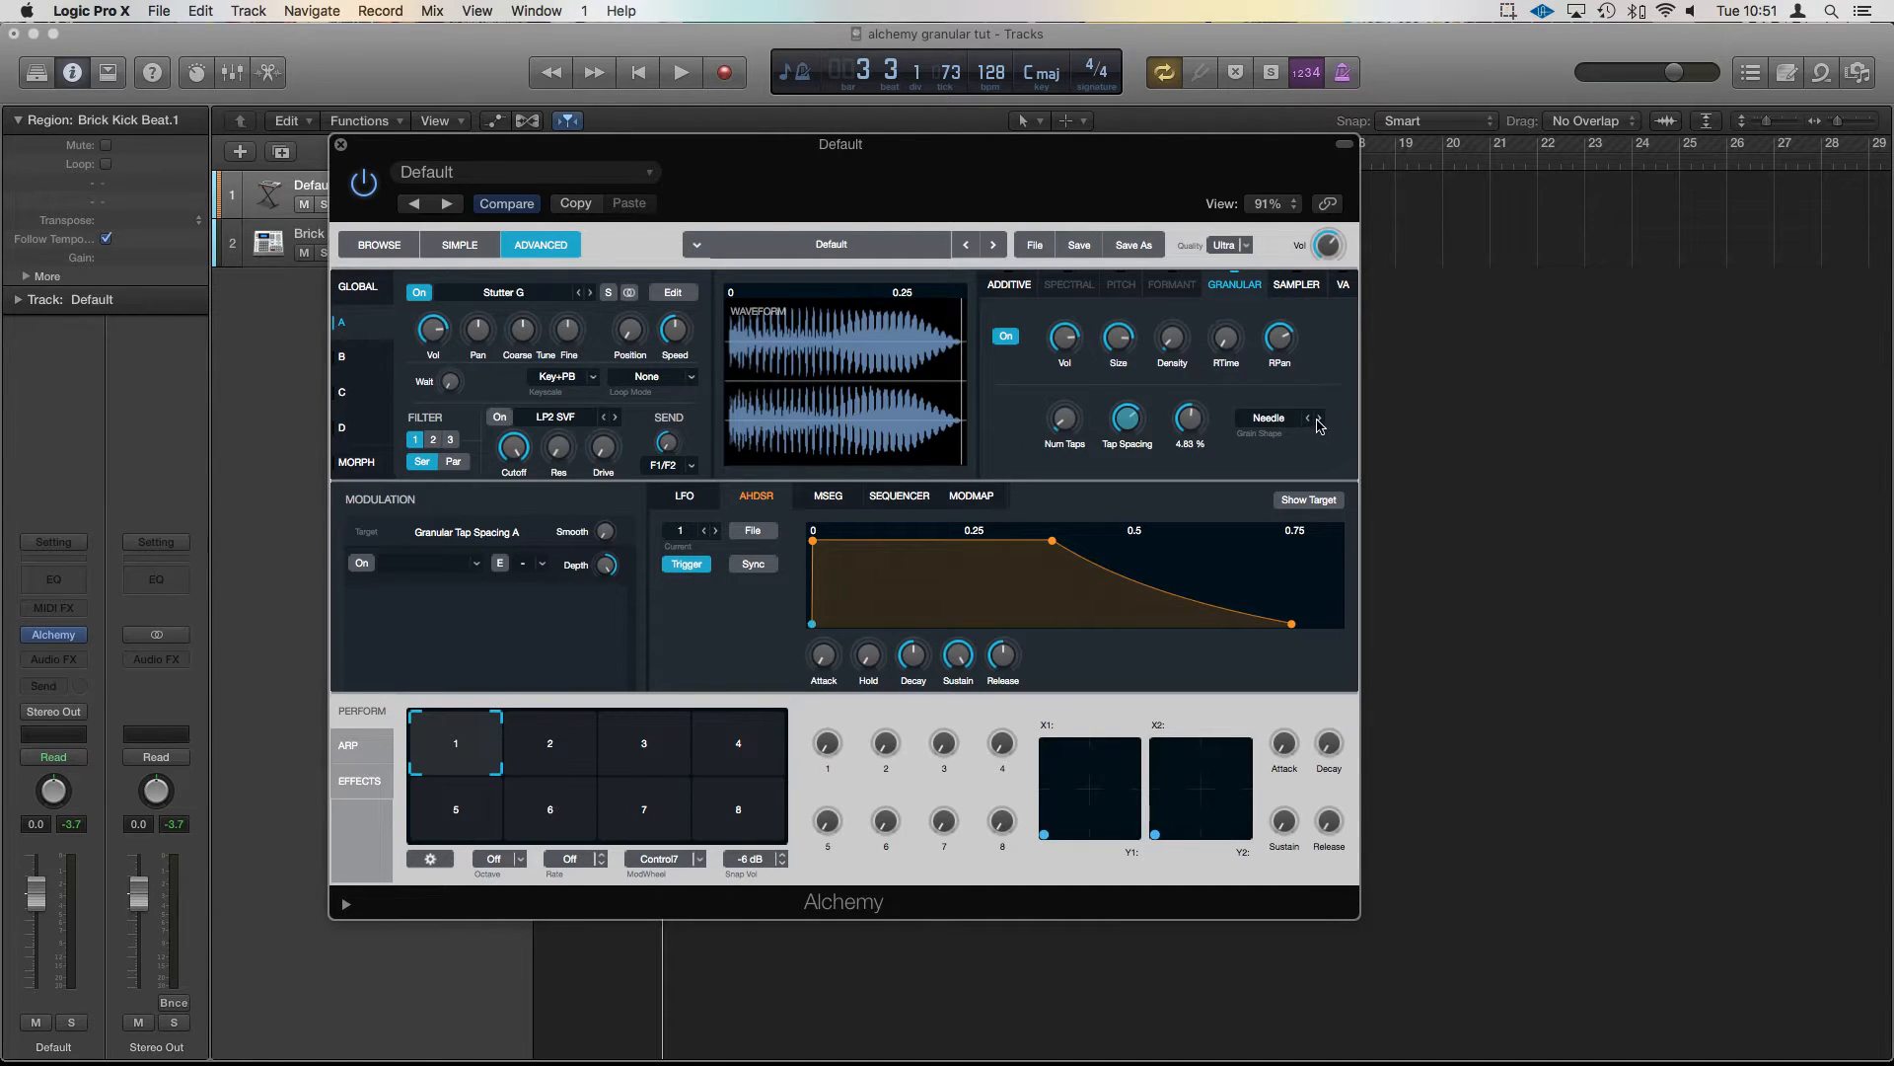
# Switch source A's Grain Shape to Ramp Down and raise Num Taps to 4 during playback
pyautogui.press('space')
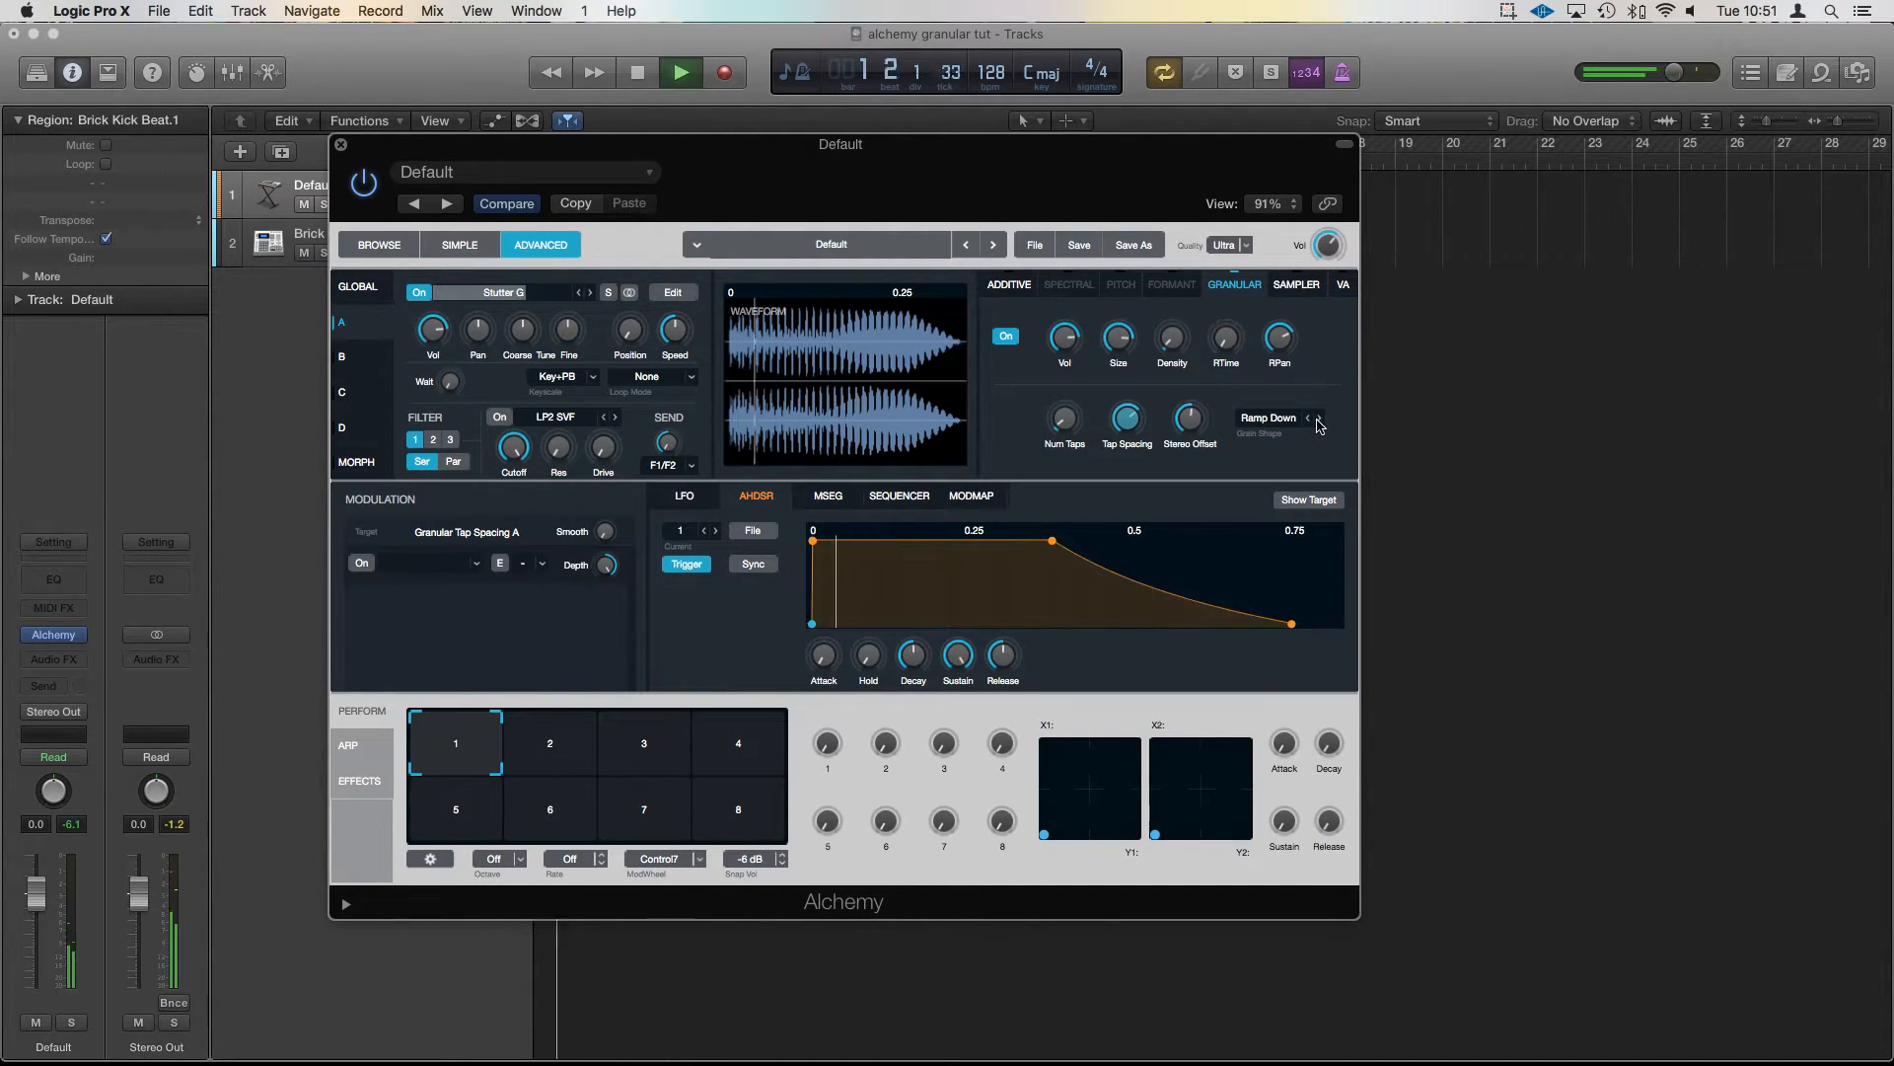
pyautogui.click(1070, 416)
pyautogui.moveTo(1070, 416); pyautogui.dragTo(1069, 375)
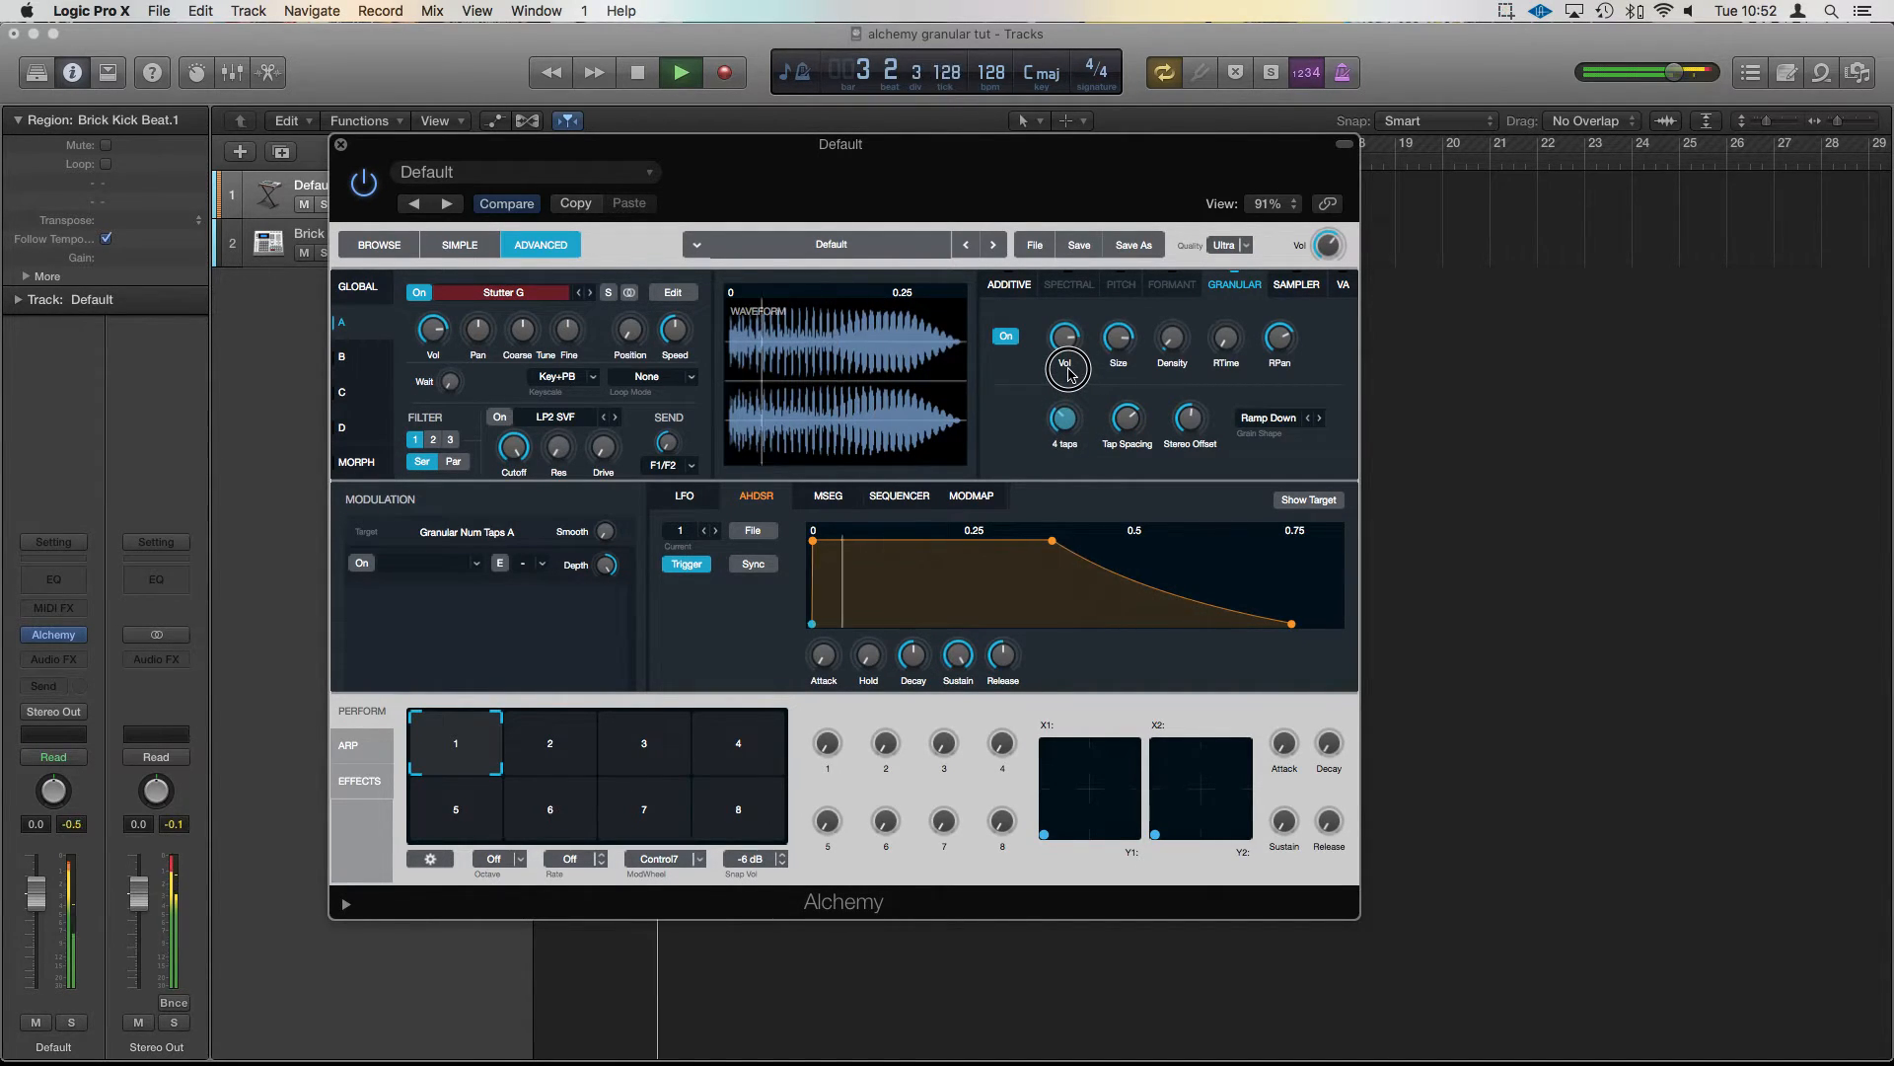
pyautogui.press('c')
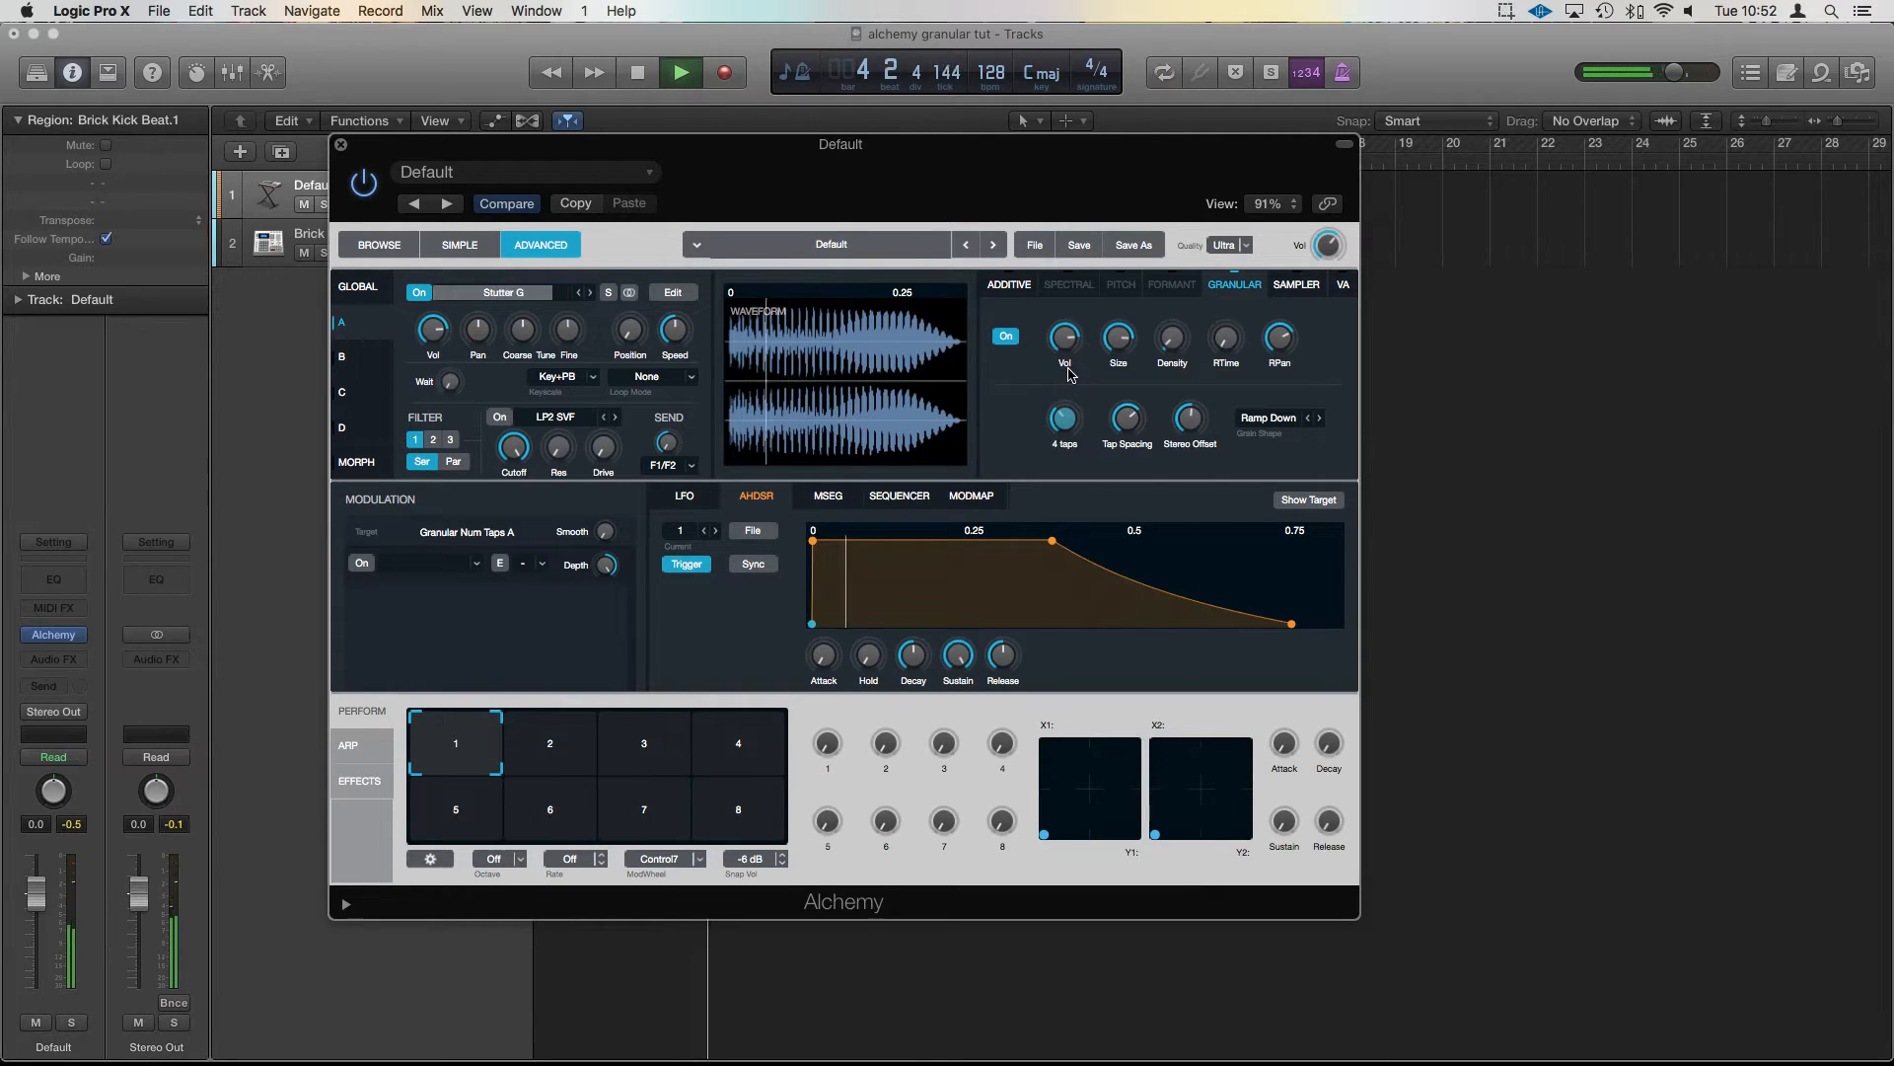
pyautogui.press('space')
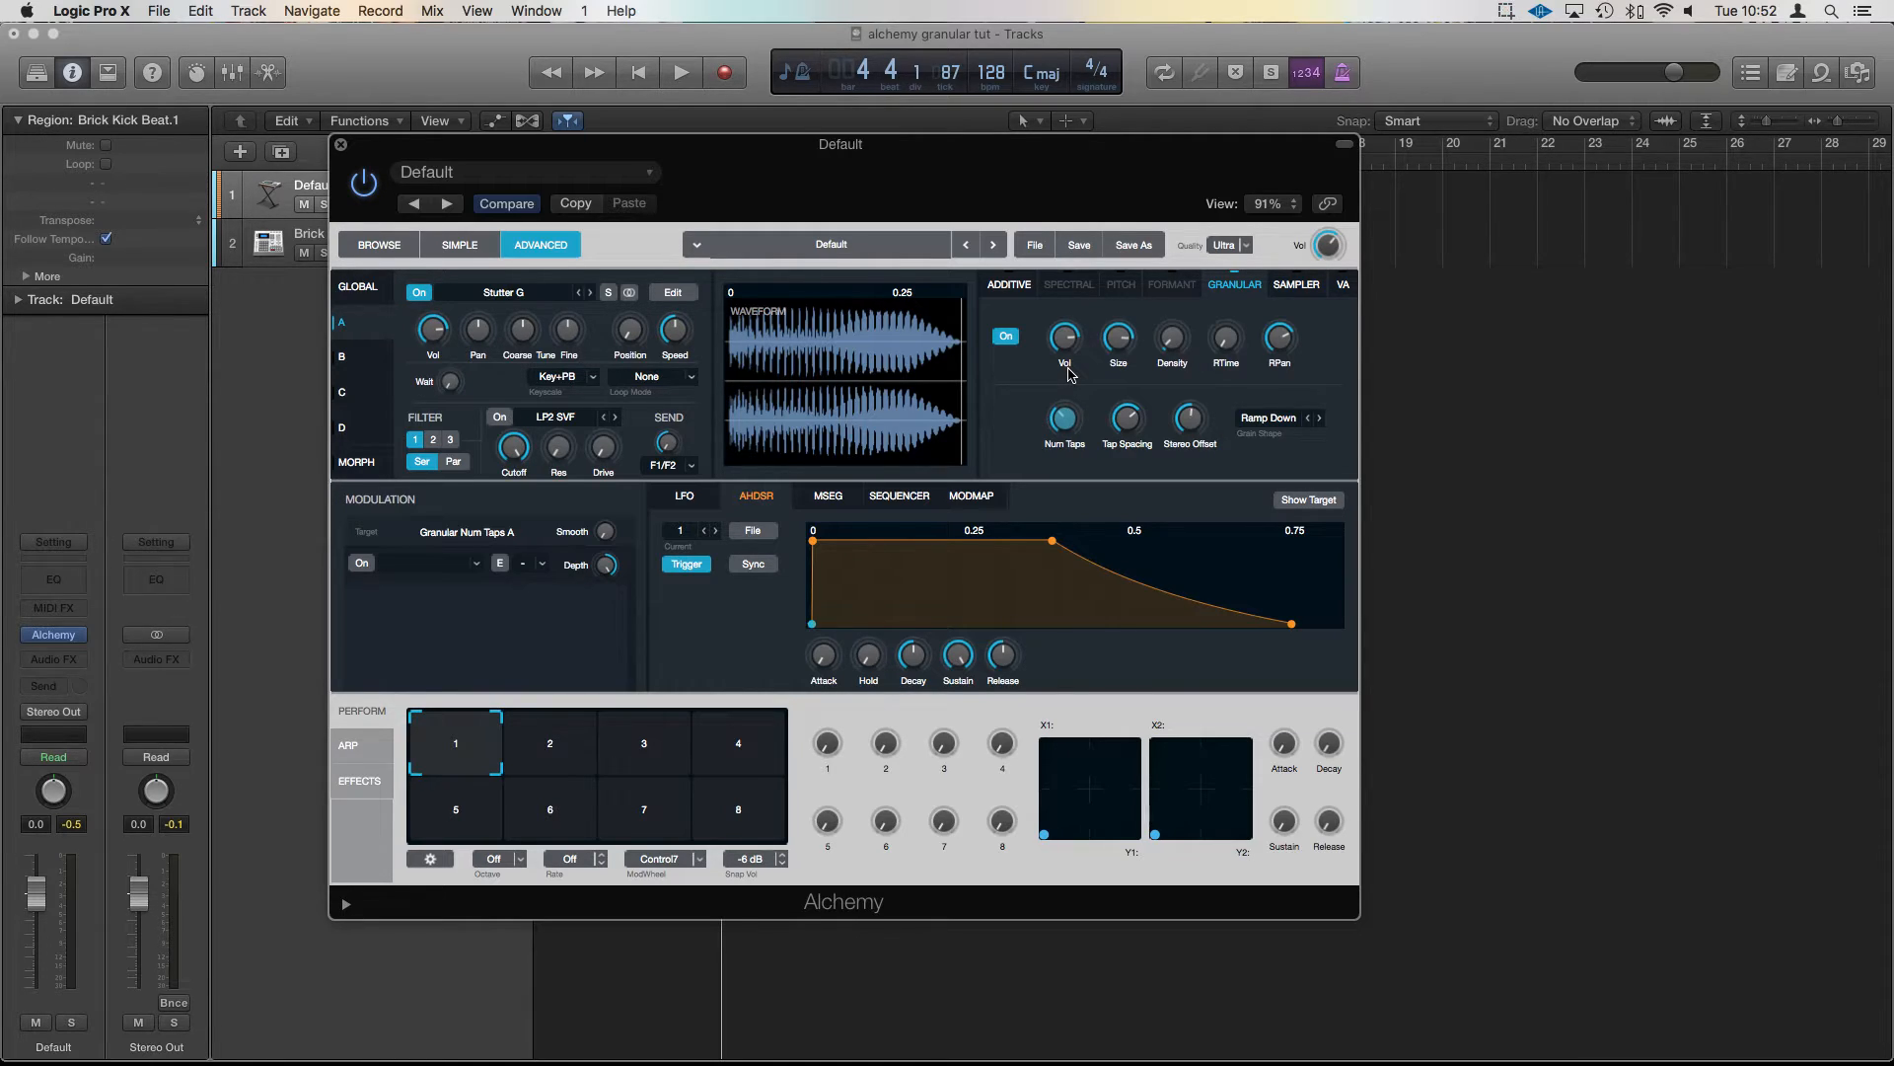
# Move the Alchemy window clear of the timeline ruler and turn the cycle range over bars 1 to 4 back on
pyautogui.press('space')
# Audition the Rectangle grain shape on source A with the loop playing, and set Grain Shape to Trapezoid
pyautogui.press('space')
pyautogui.moveTo(1152, 146); pyautogui.dragTo(1017, 148)
pyautogui.click(677, 76)
pyautogui.moveTo(753, 155); pyautogui.dragTo(904, 153)
pyautogui.click(722, 158)
pyautogui.press('space')
pyautogui.click(1416, 436)
pyautogui.press('space')
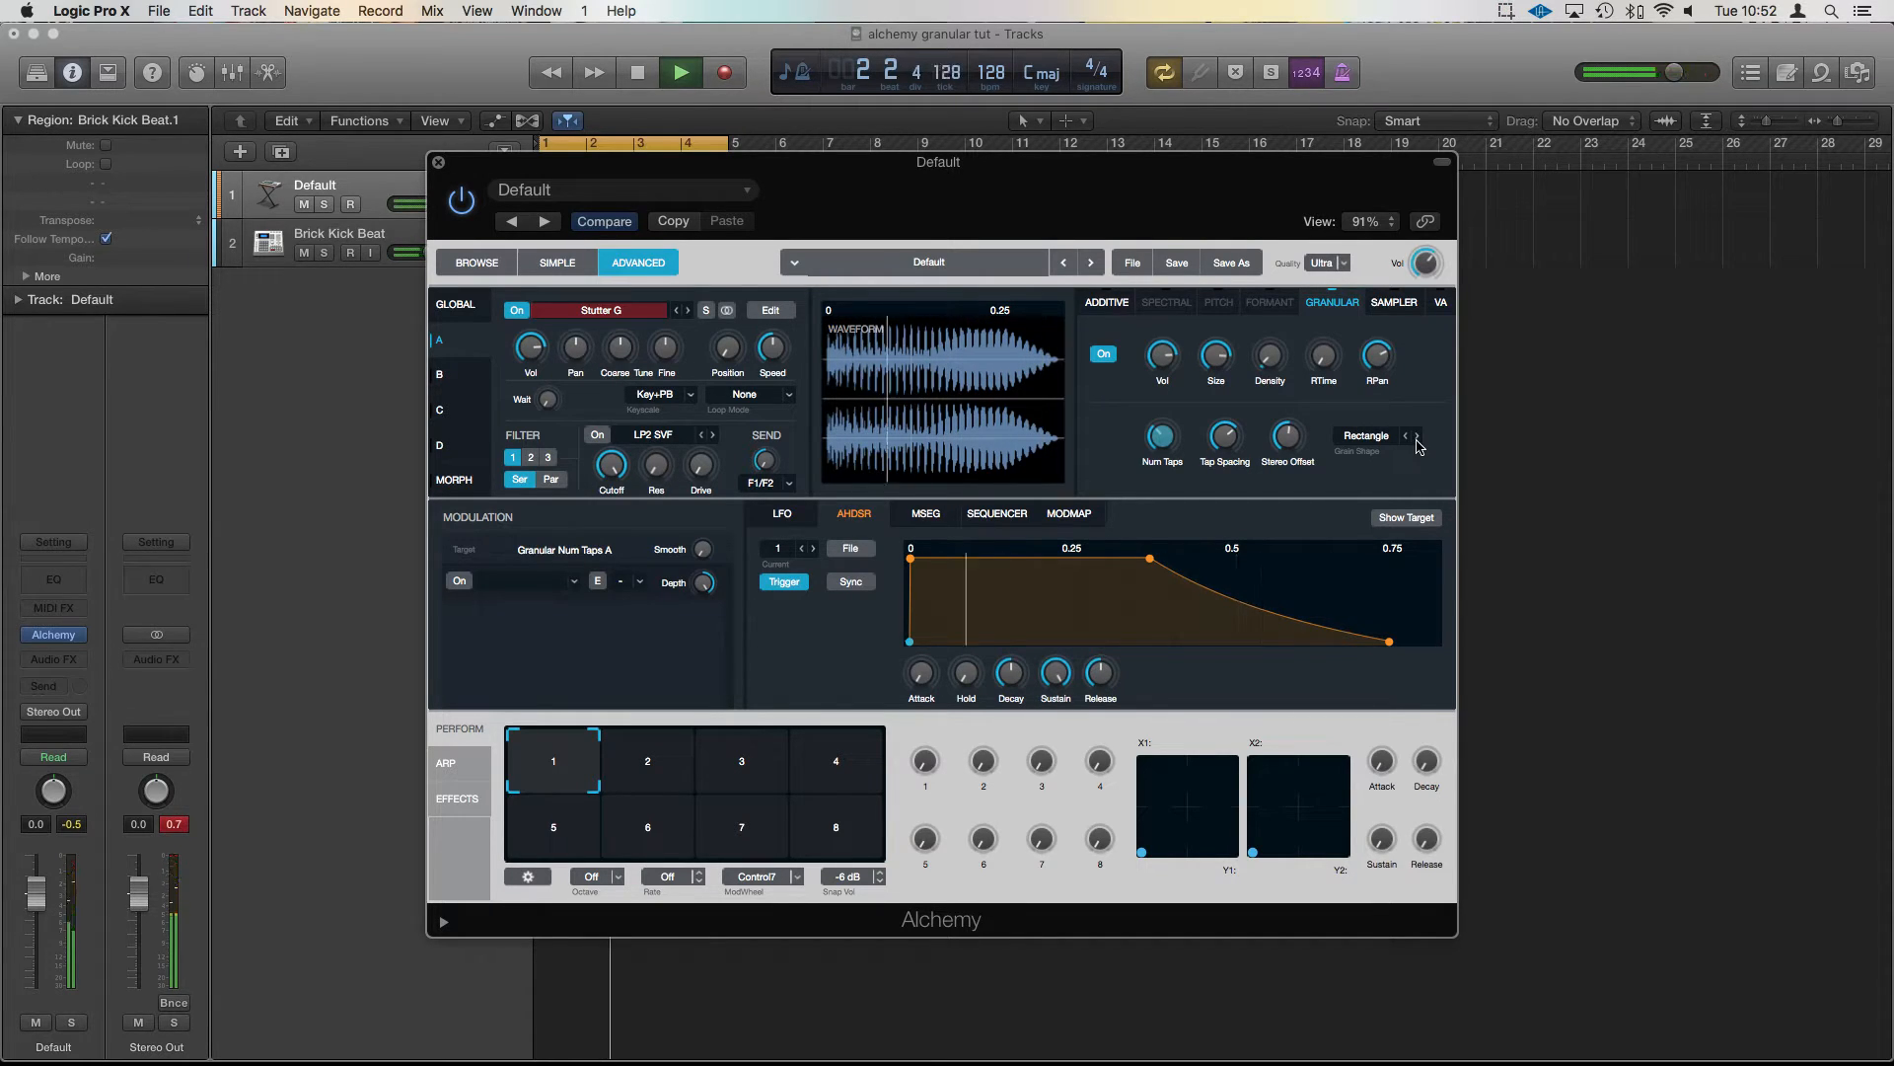
pyautogui.press('space')
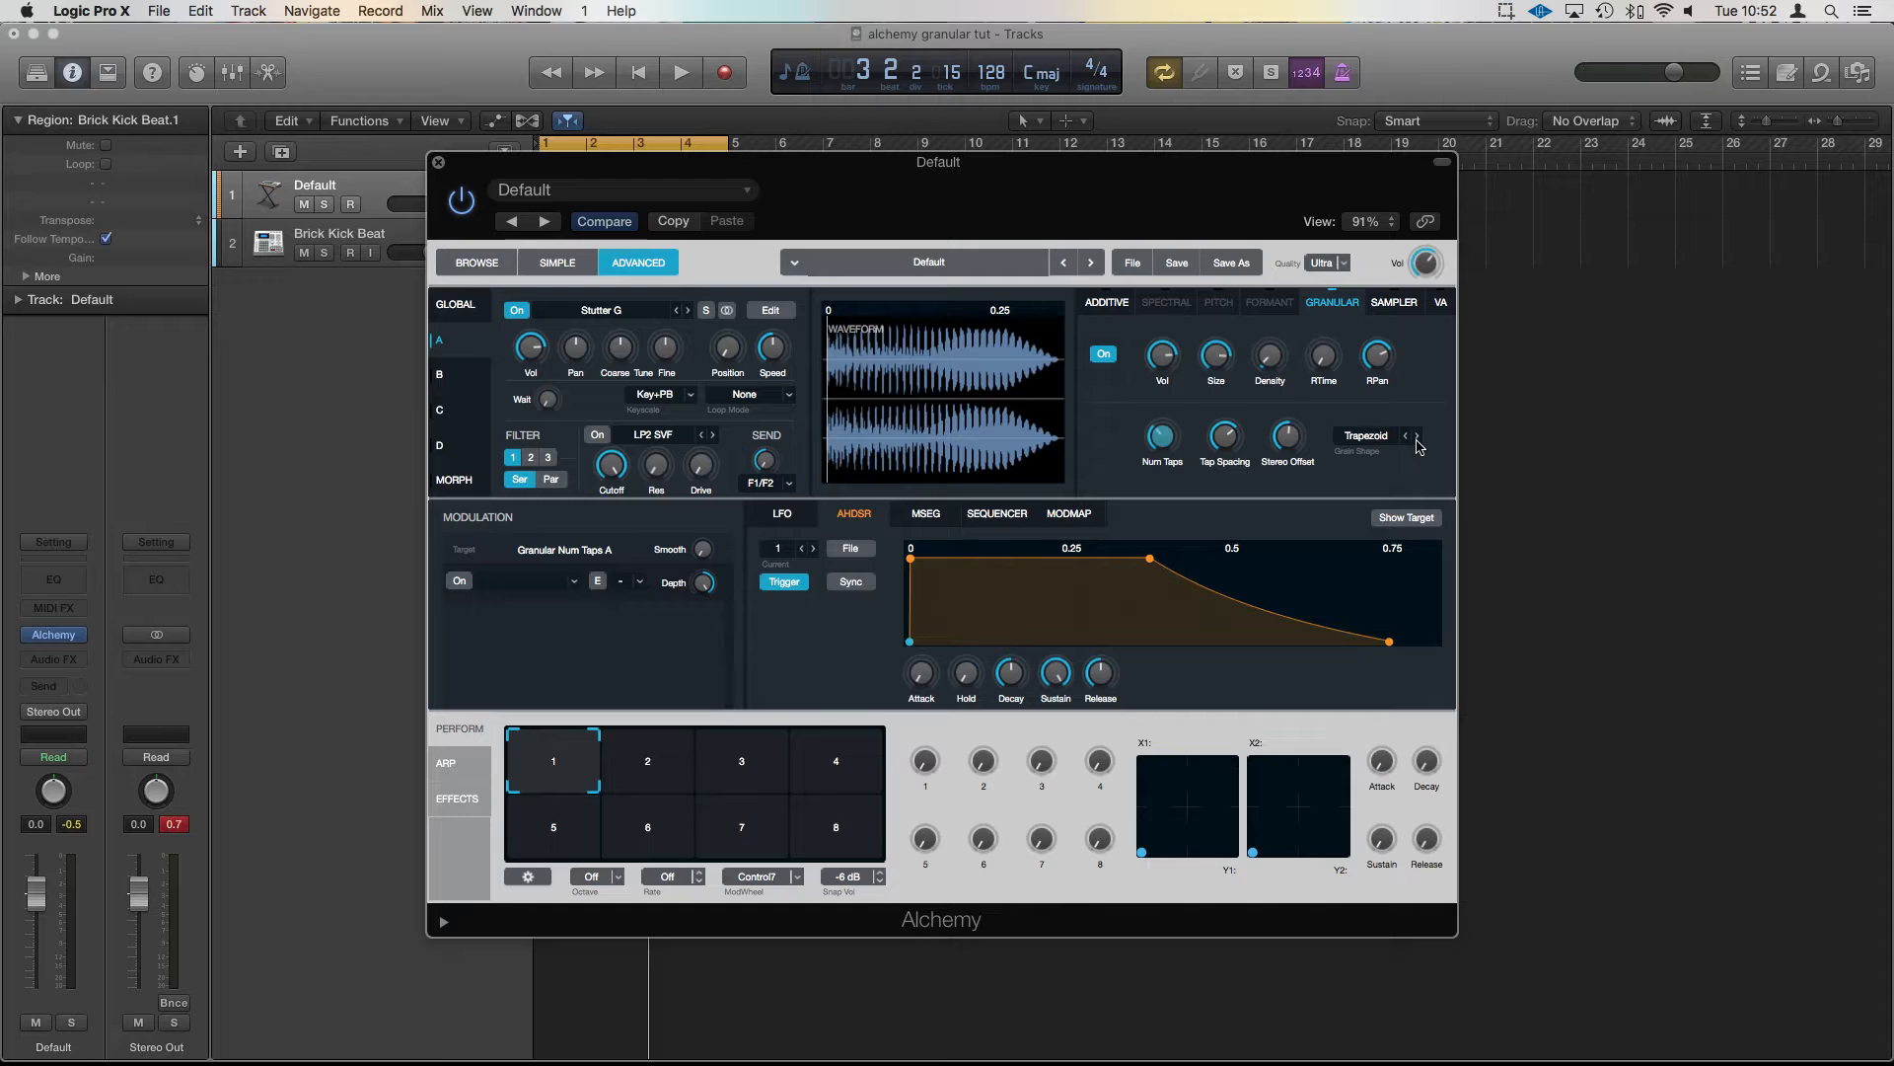
# Raise source A's Num Taps to 7 and lower its Tap Spacing while the loop plays
pyautogui.press('space')
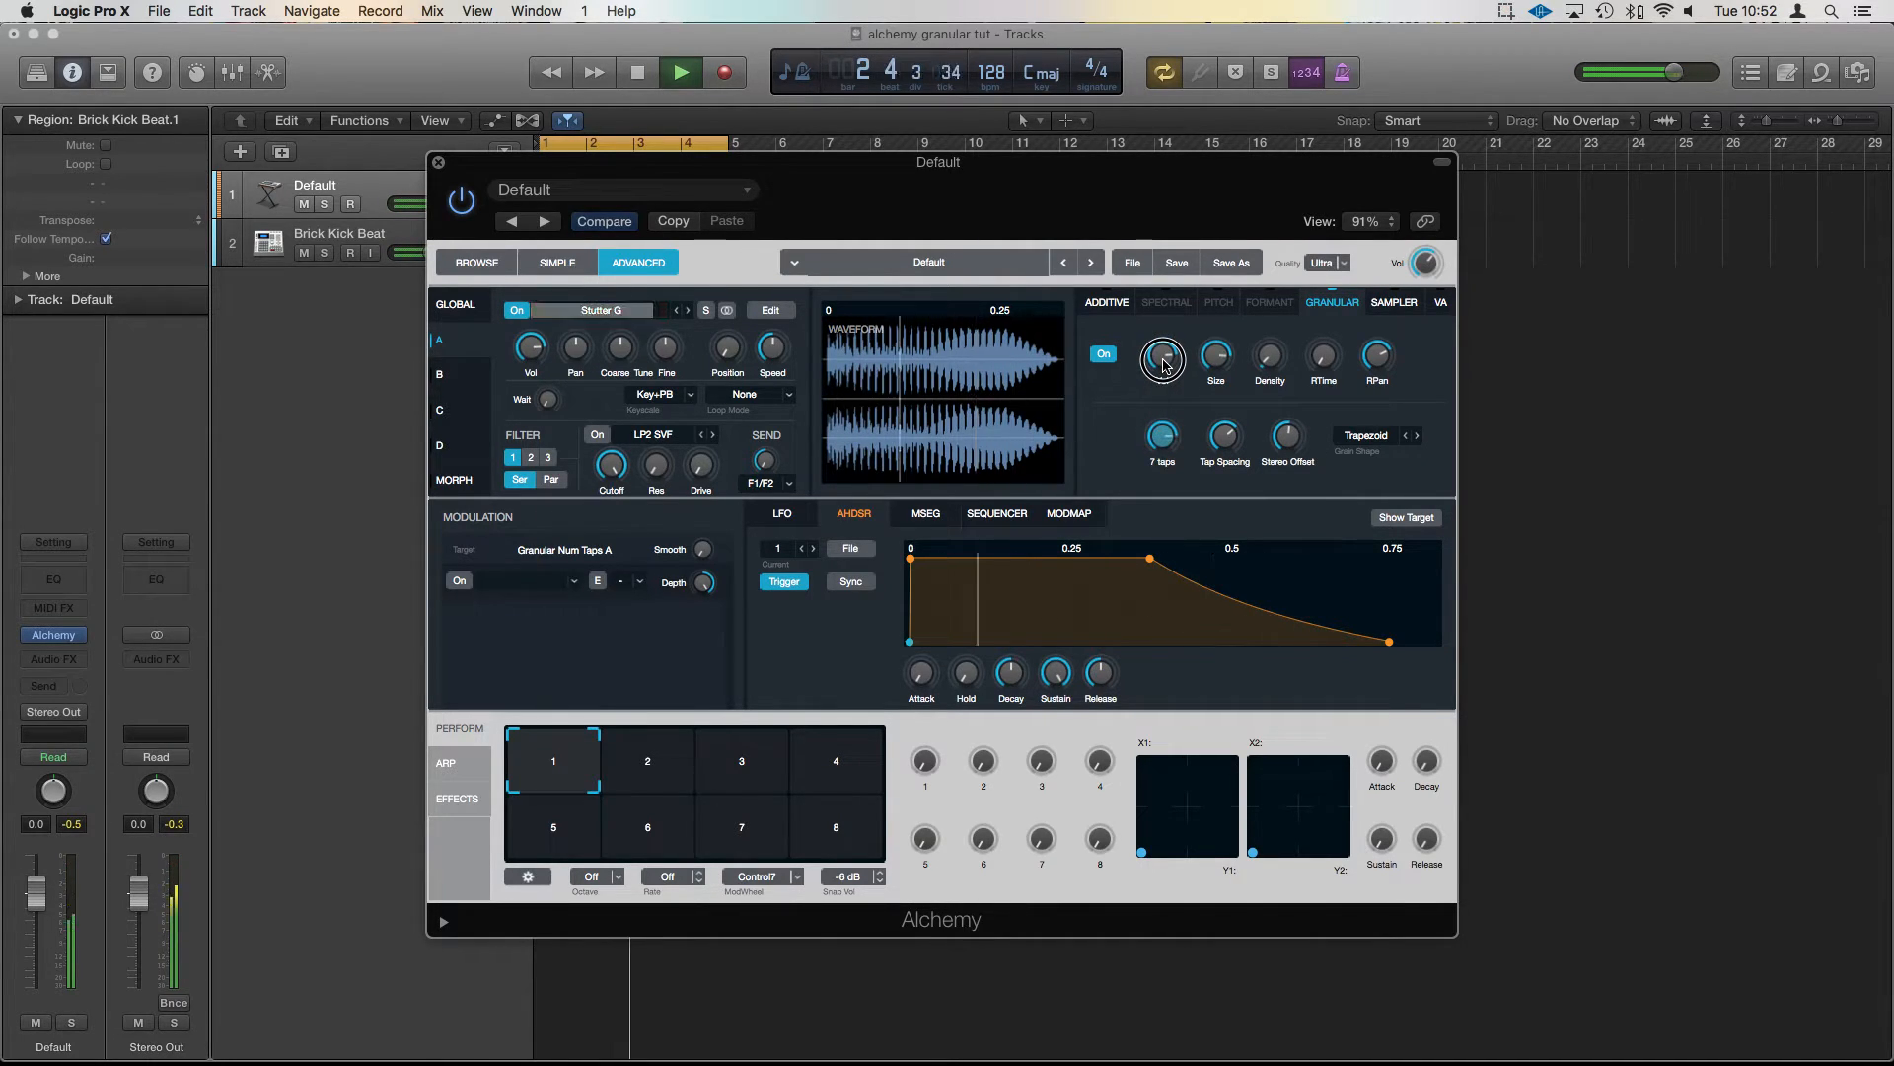
pyautogui.moveTo(1223, 435); pyautogui.dragTo(1234, 488)
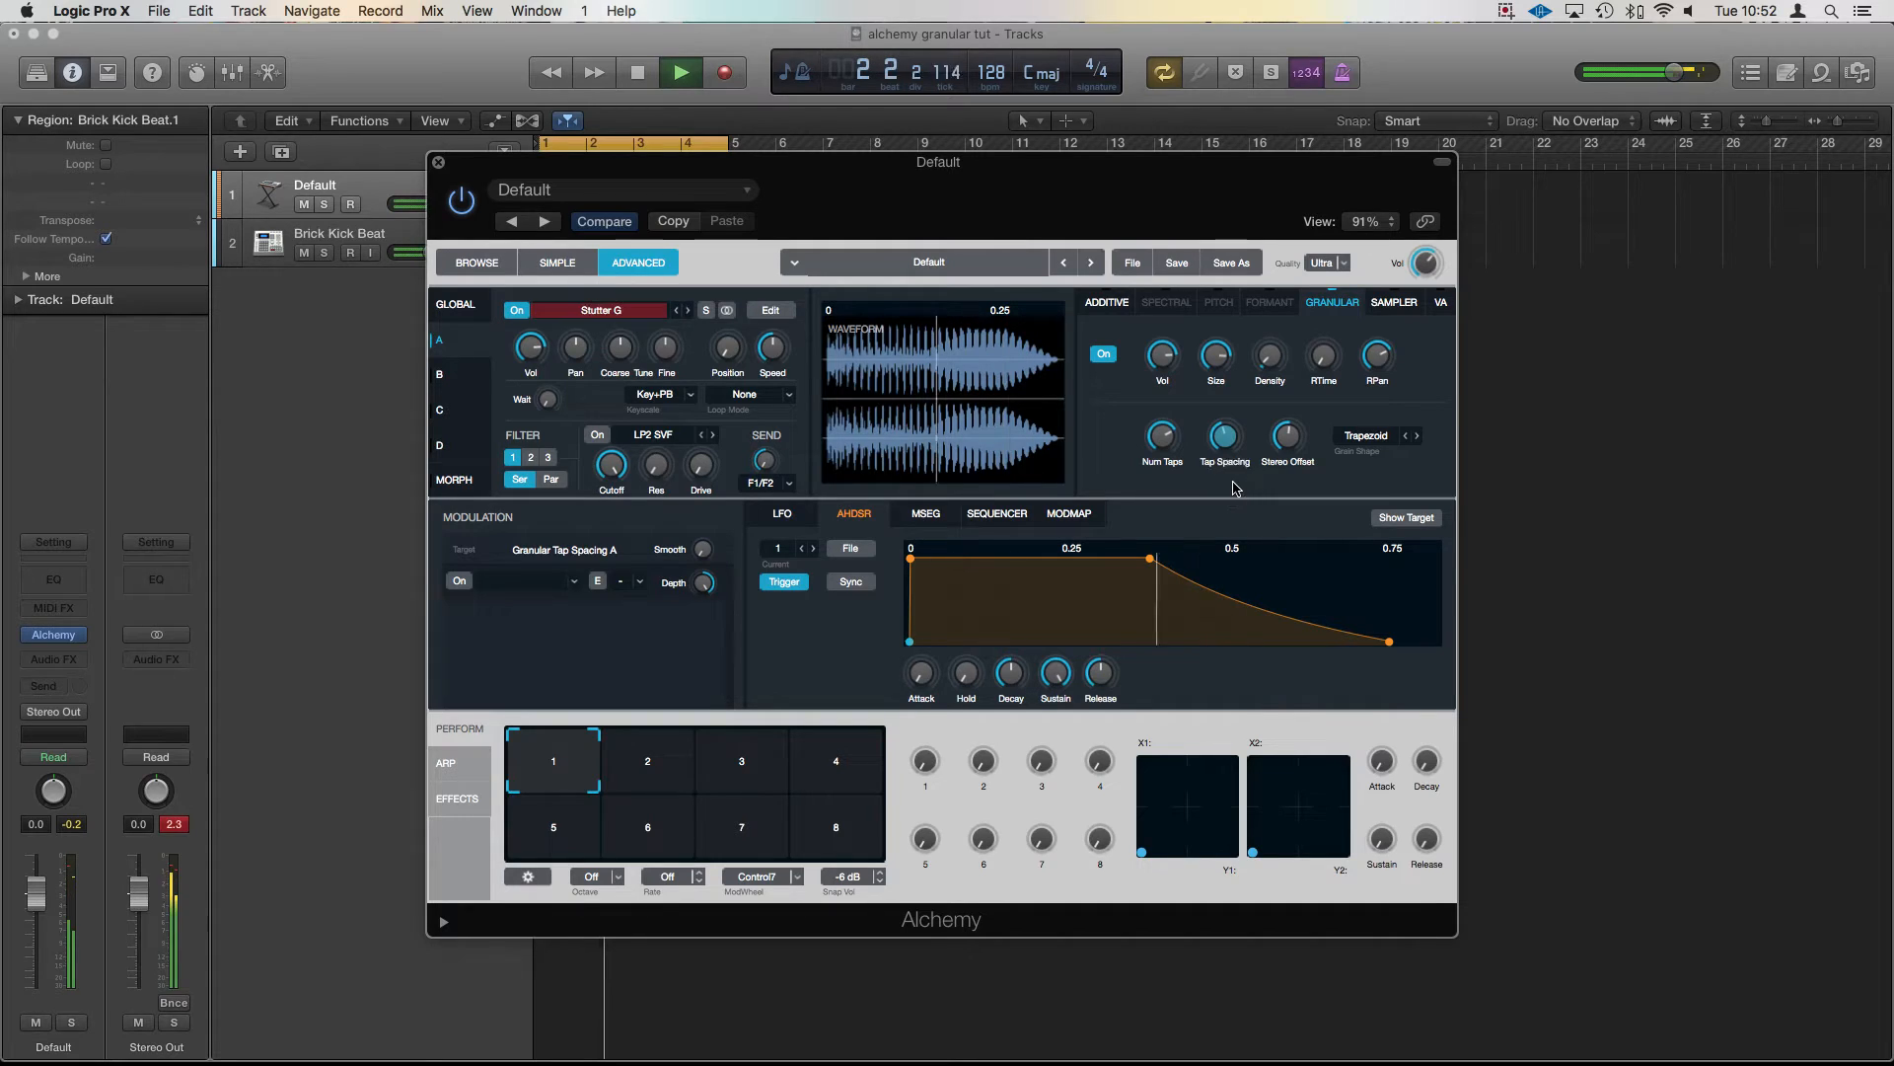
# Try varying source A's granular Density and RTime while the loop plays, and stop playback
pyautogui.click(1267, 341)
pyautogui.moveTo(1264, 334); pyautogui.dragTo(1225, 390)
pyautogui.moveTo(1333, 361)
pyautogui.moveTo(1333, 361); pyautogui.dragTo(1310, 318)
pyautogui.moveTo(1312, 437)
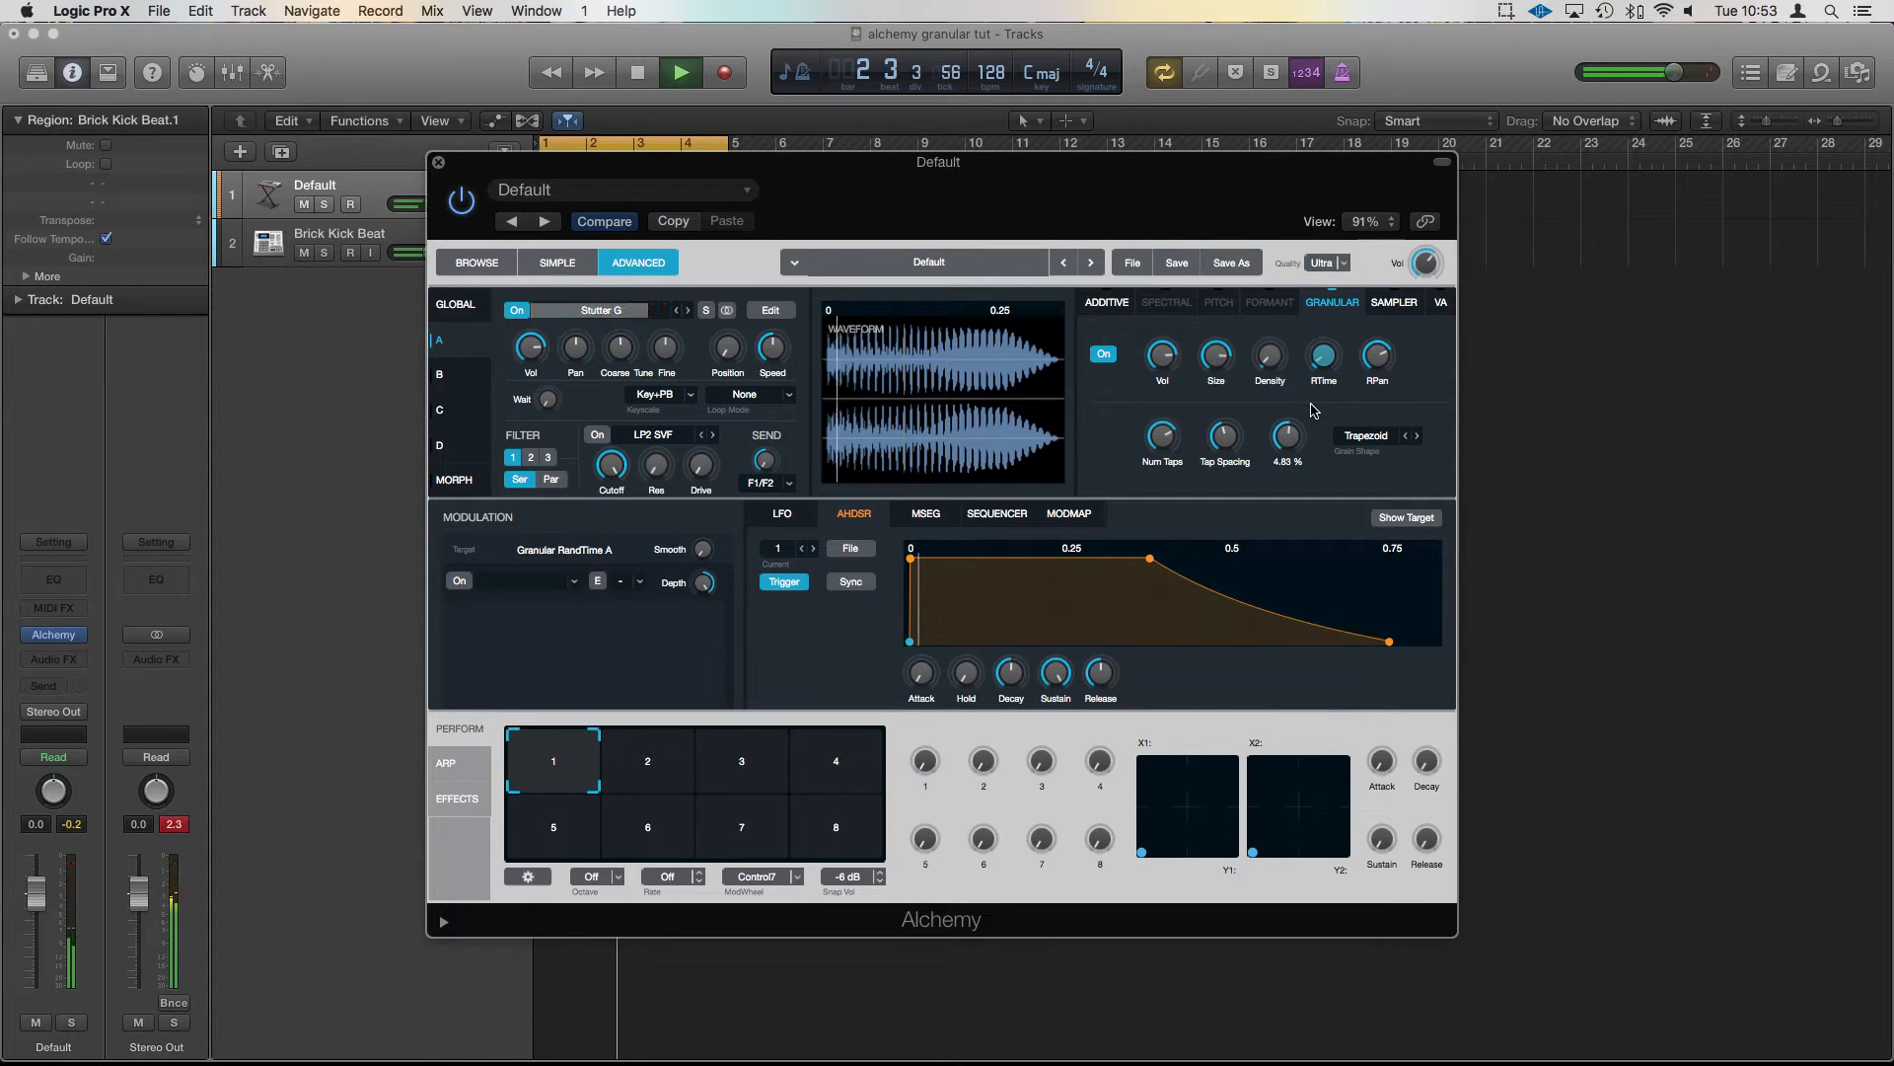
pyautogui.press('space')
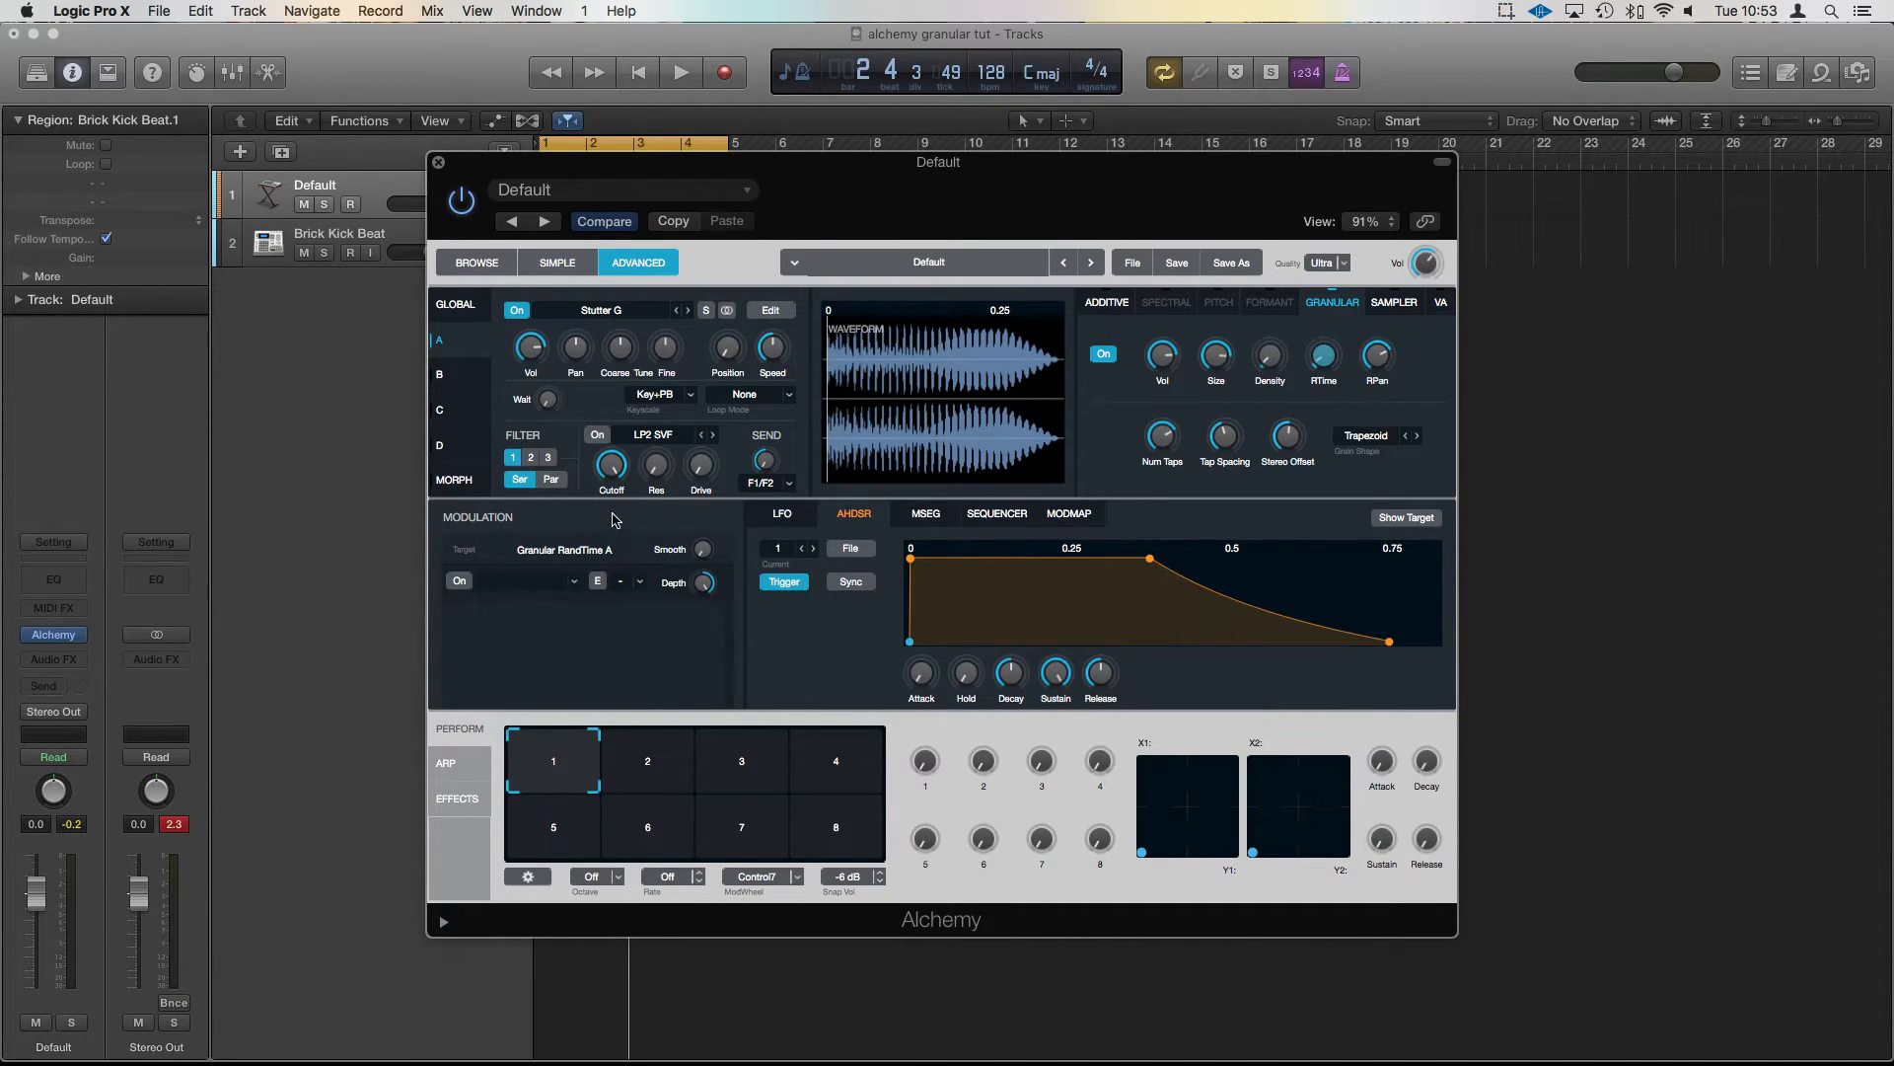
# Set source A's filter 1 to LP2 XP with a 3001 Hz cutoff, and raise its resonance slightly
pyautogui.click(657, 434)
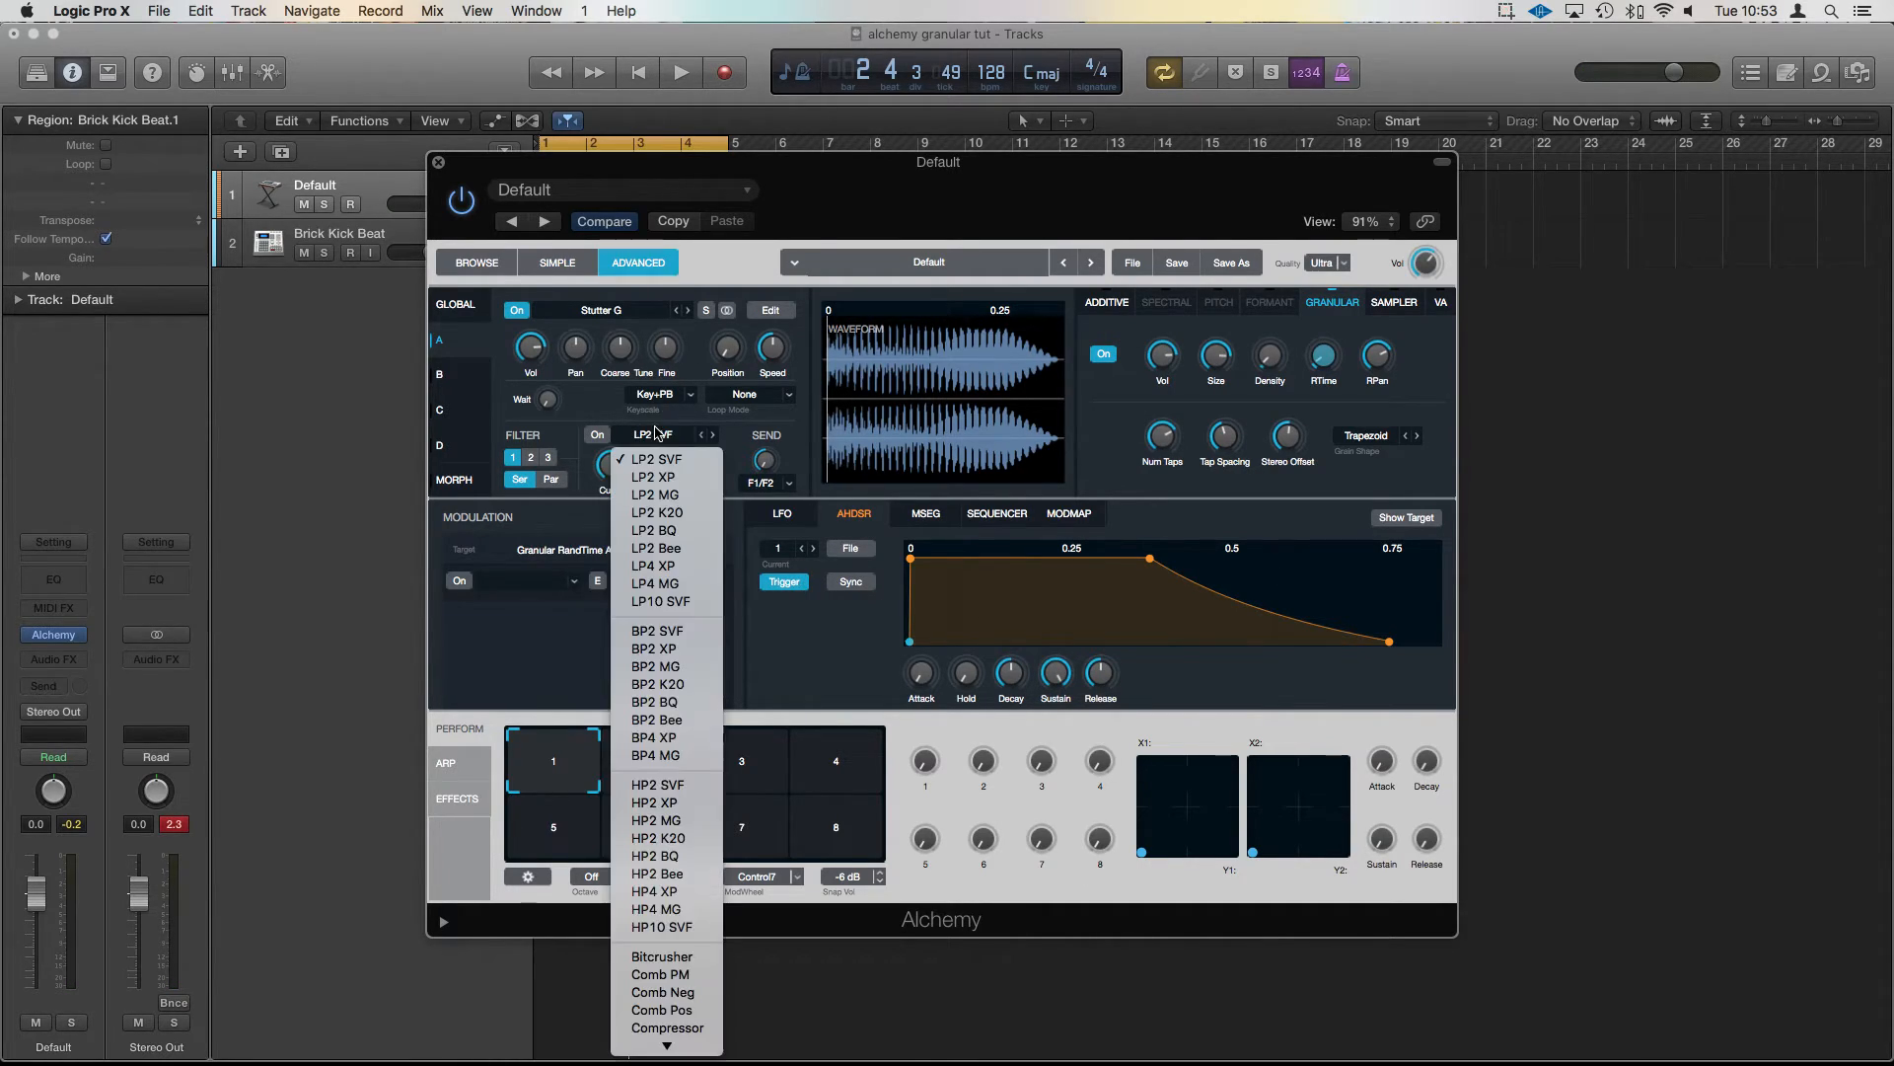
pyautogui.click(663, 478)
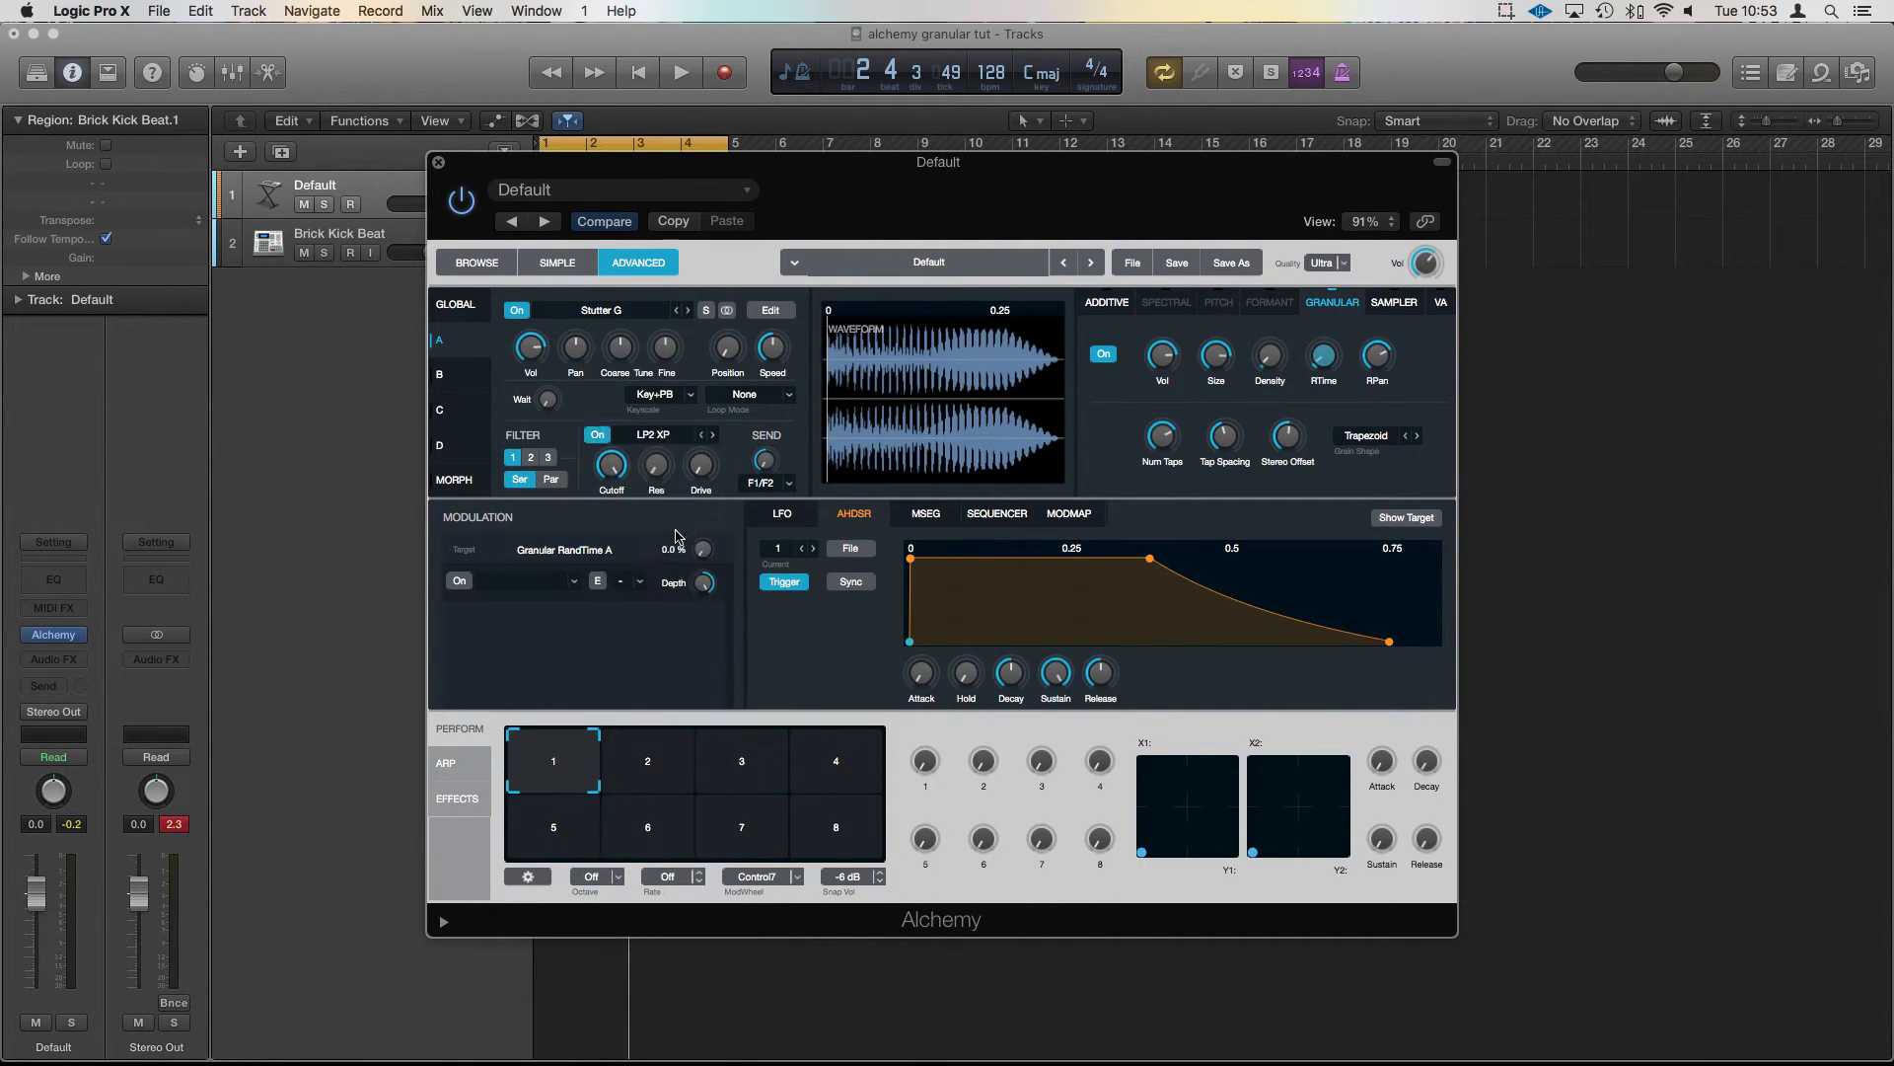
pyautogui.moveTo(611, 472); pyautogui.dragTo(613, 499)
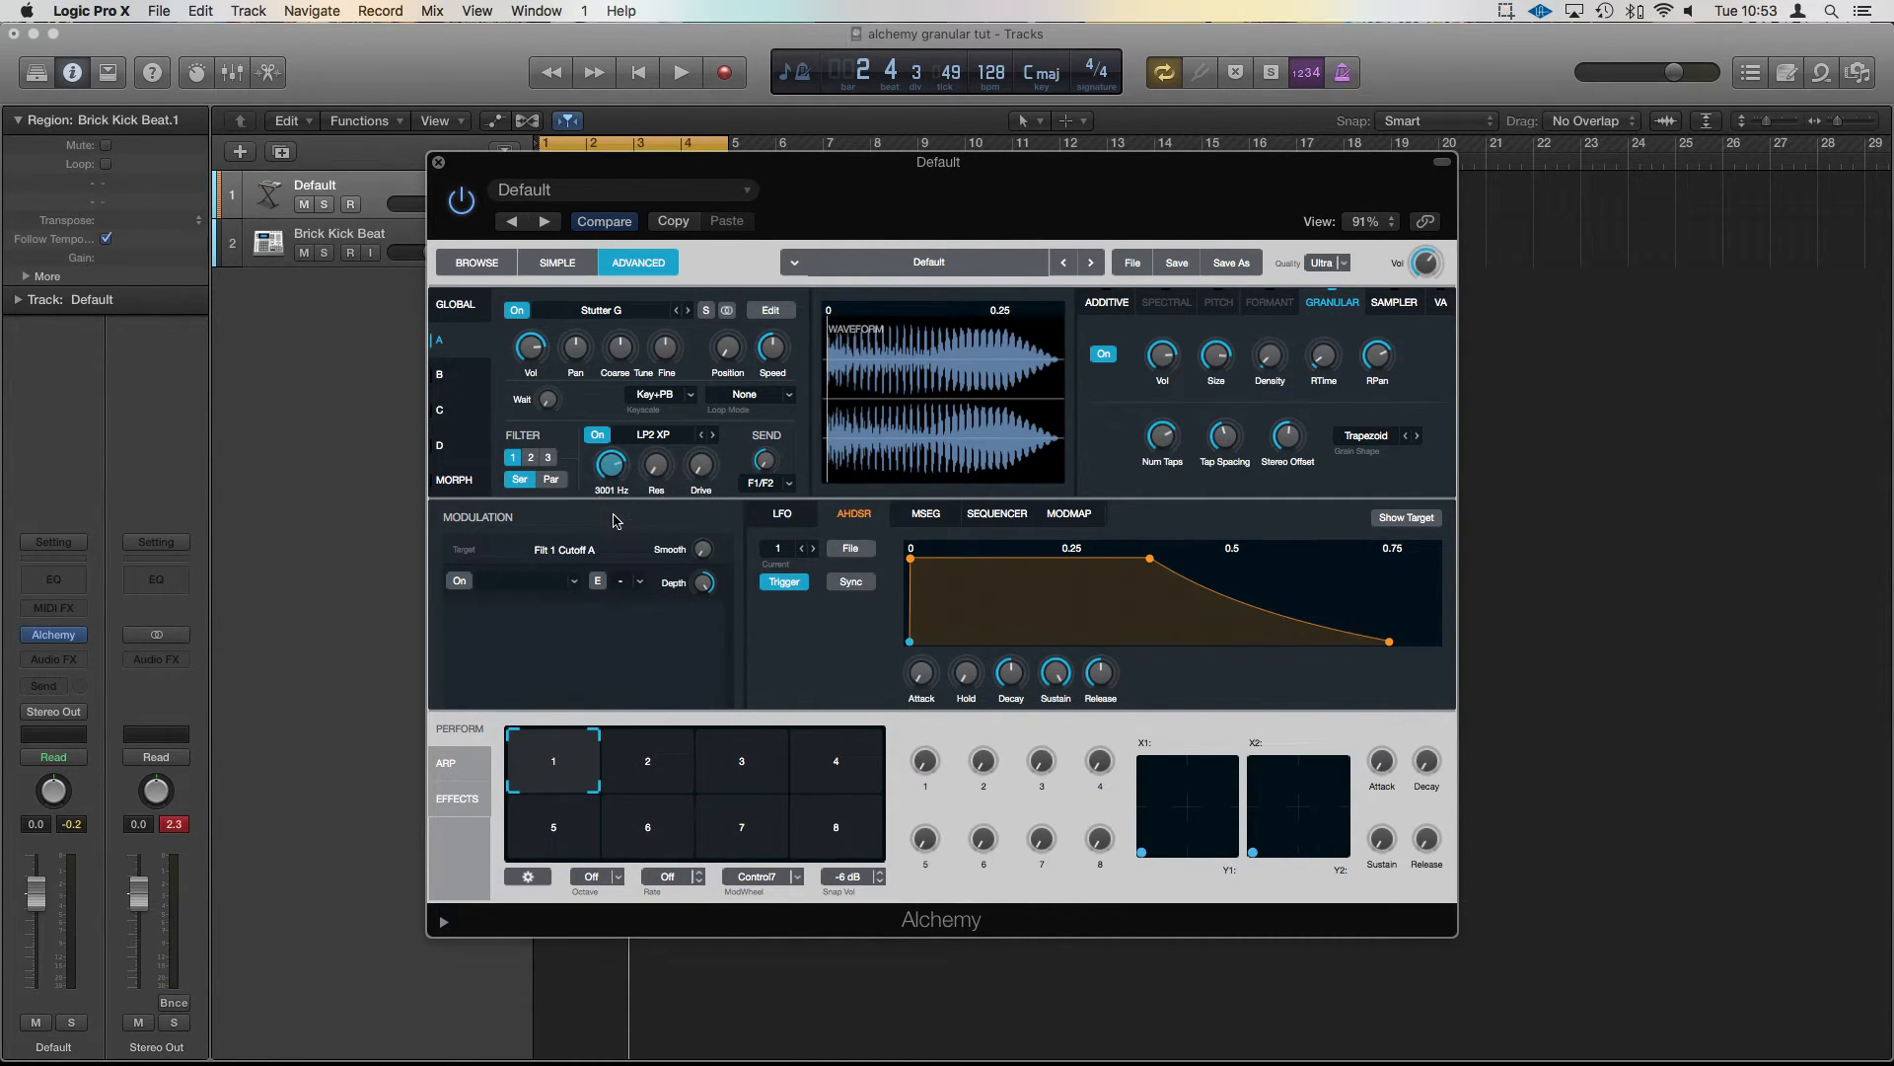
pyautogui.press('space')
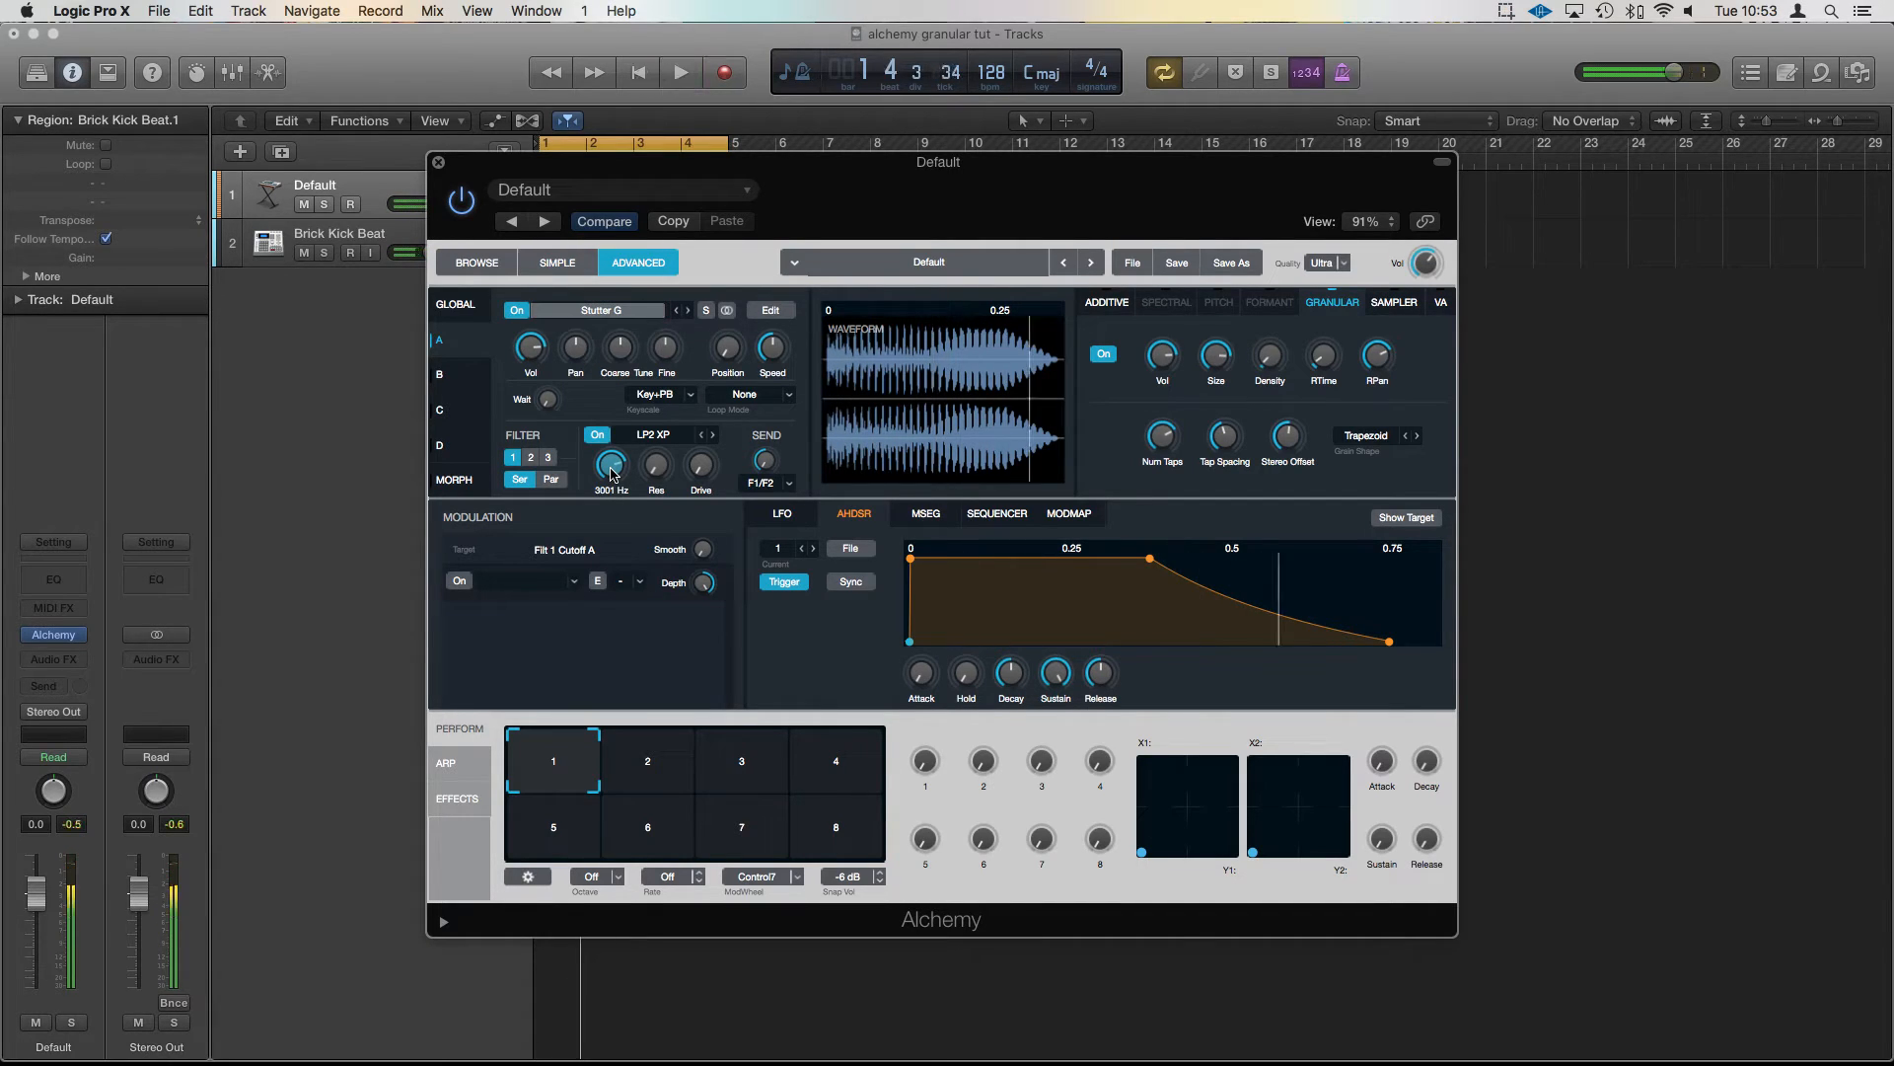
pyautogui.moveTo(661, 477); pyautogui.dragTo(654, 446)
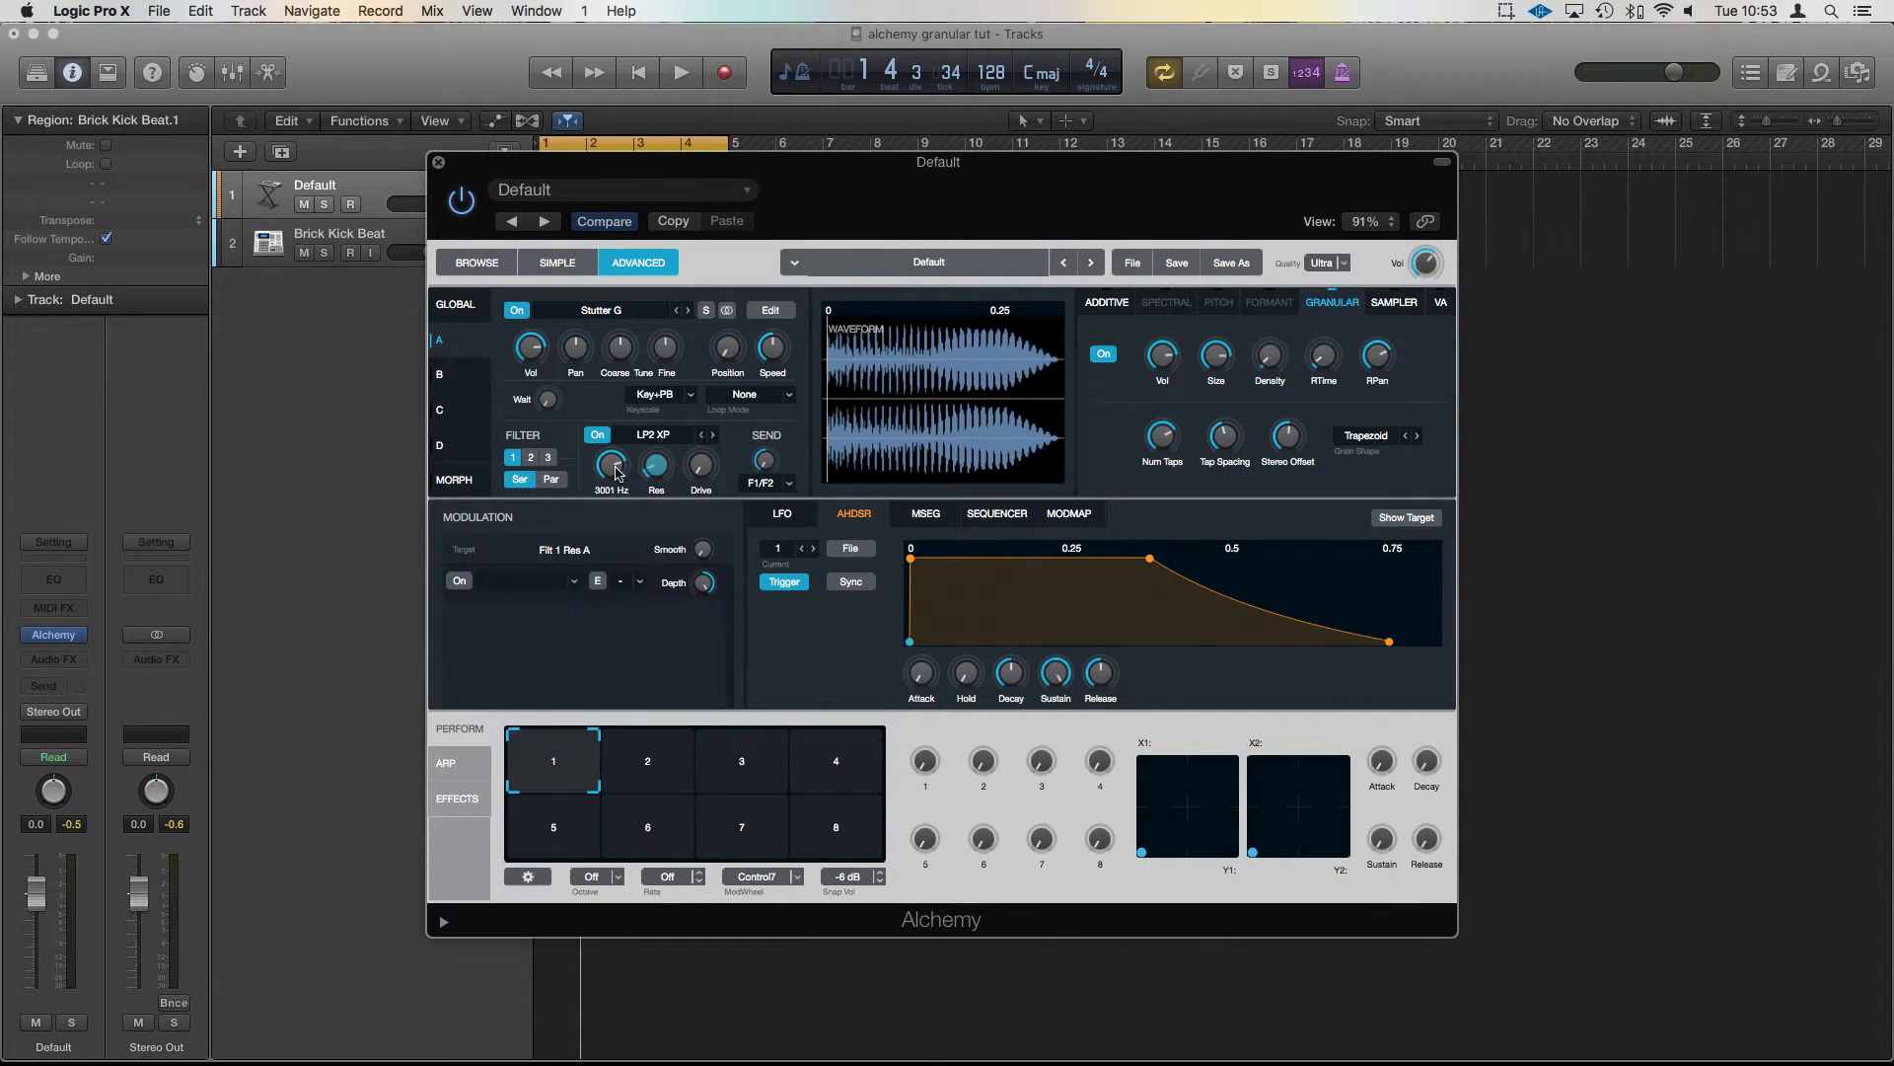
# Modulate filter 1's cutoff with AHDSR2, giving the envelope an attack of about one beat and the minimum release
pyautogui.click(576, 584)
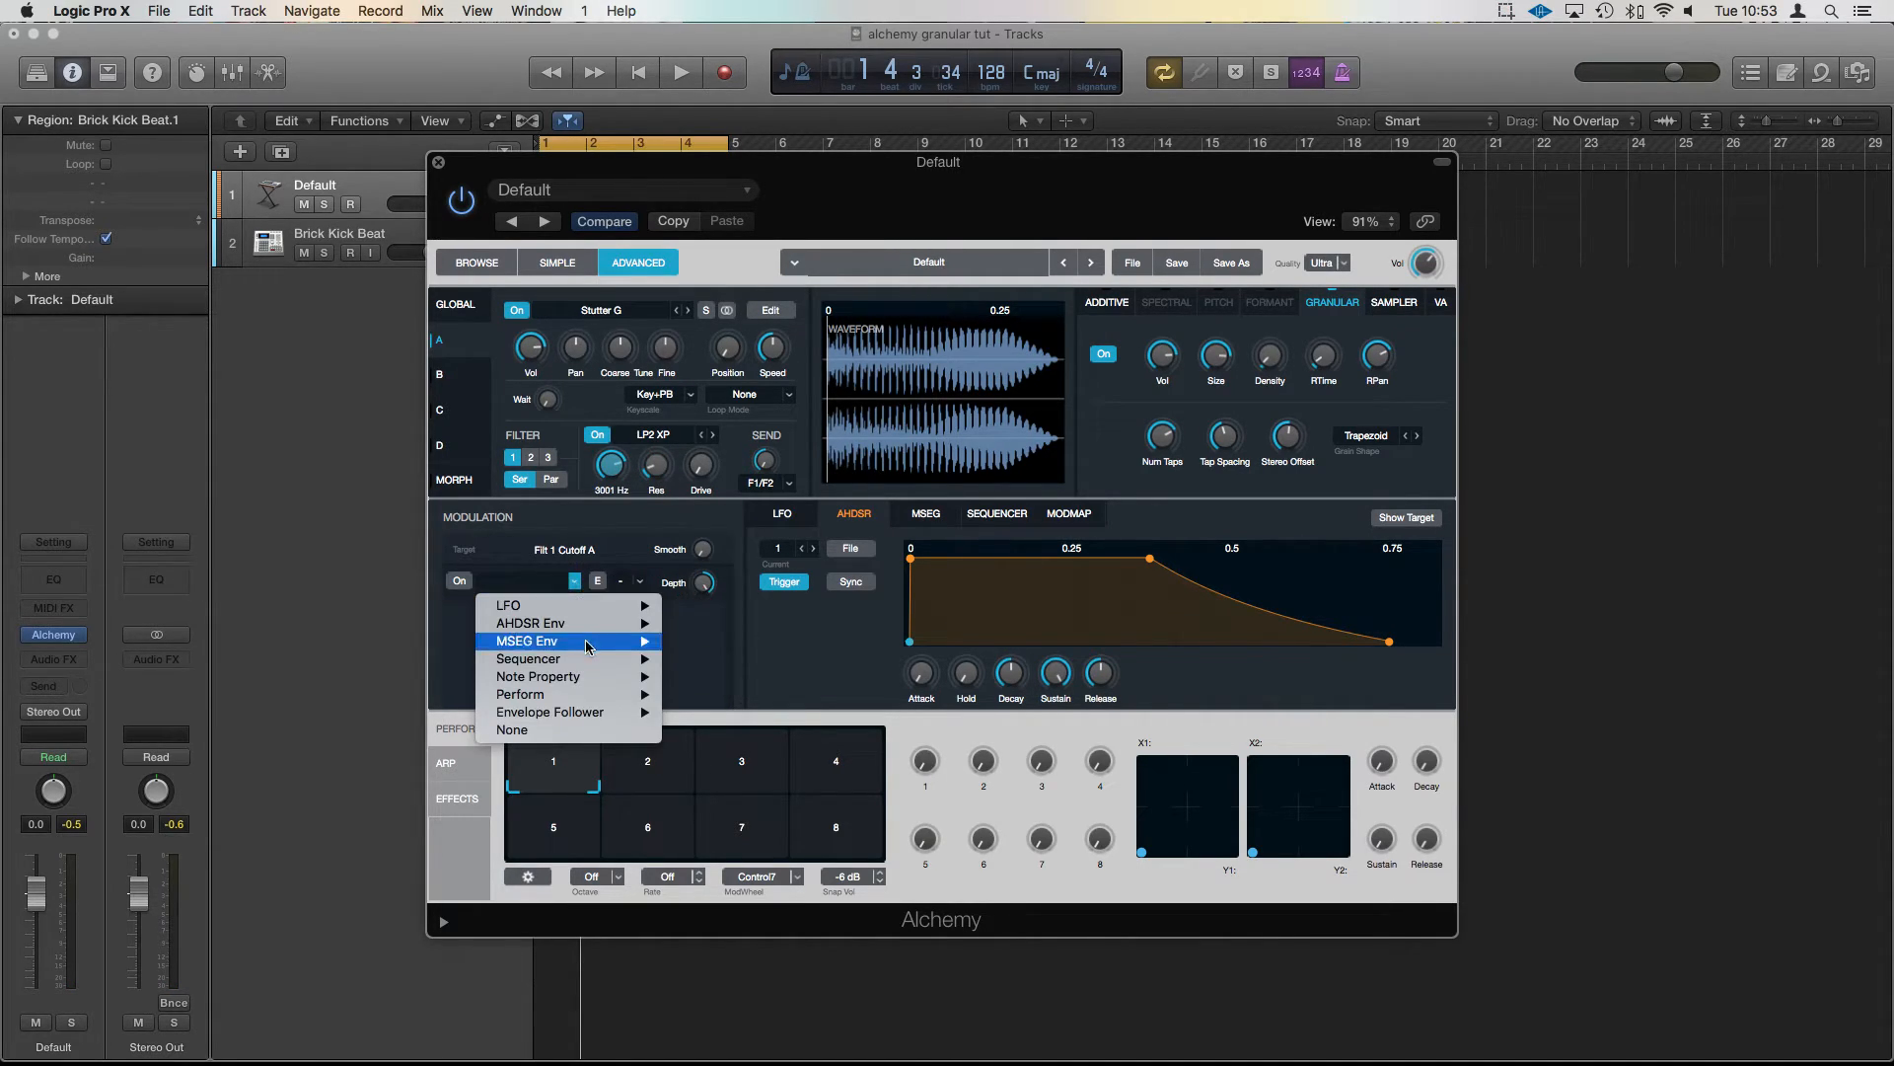
pyautogui.moveTo(614, 629)
pyautogui.click(725, 641)
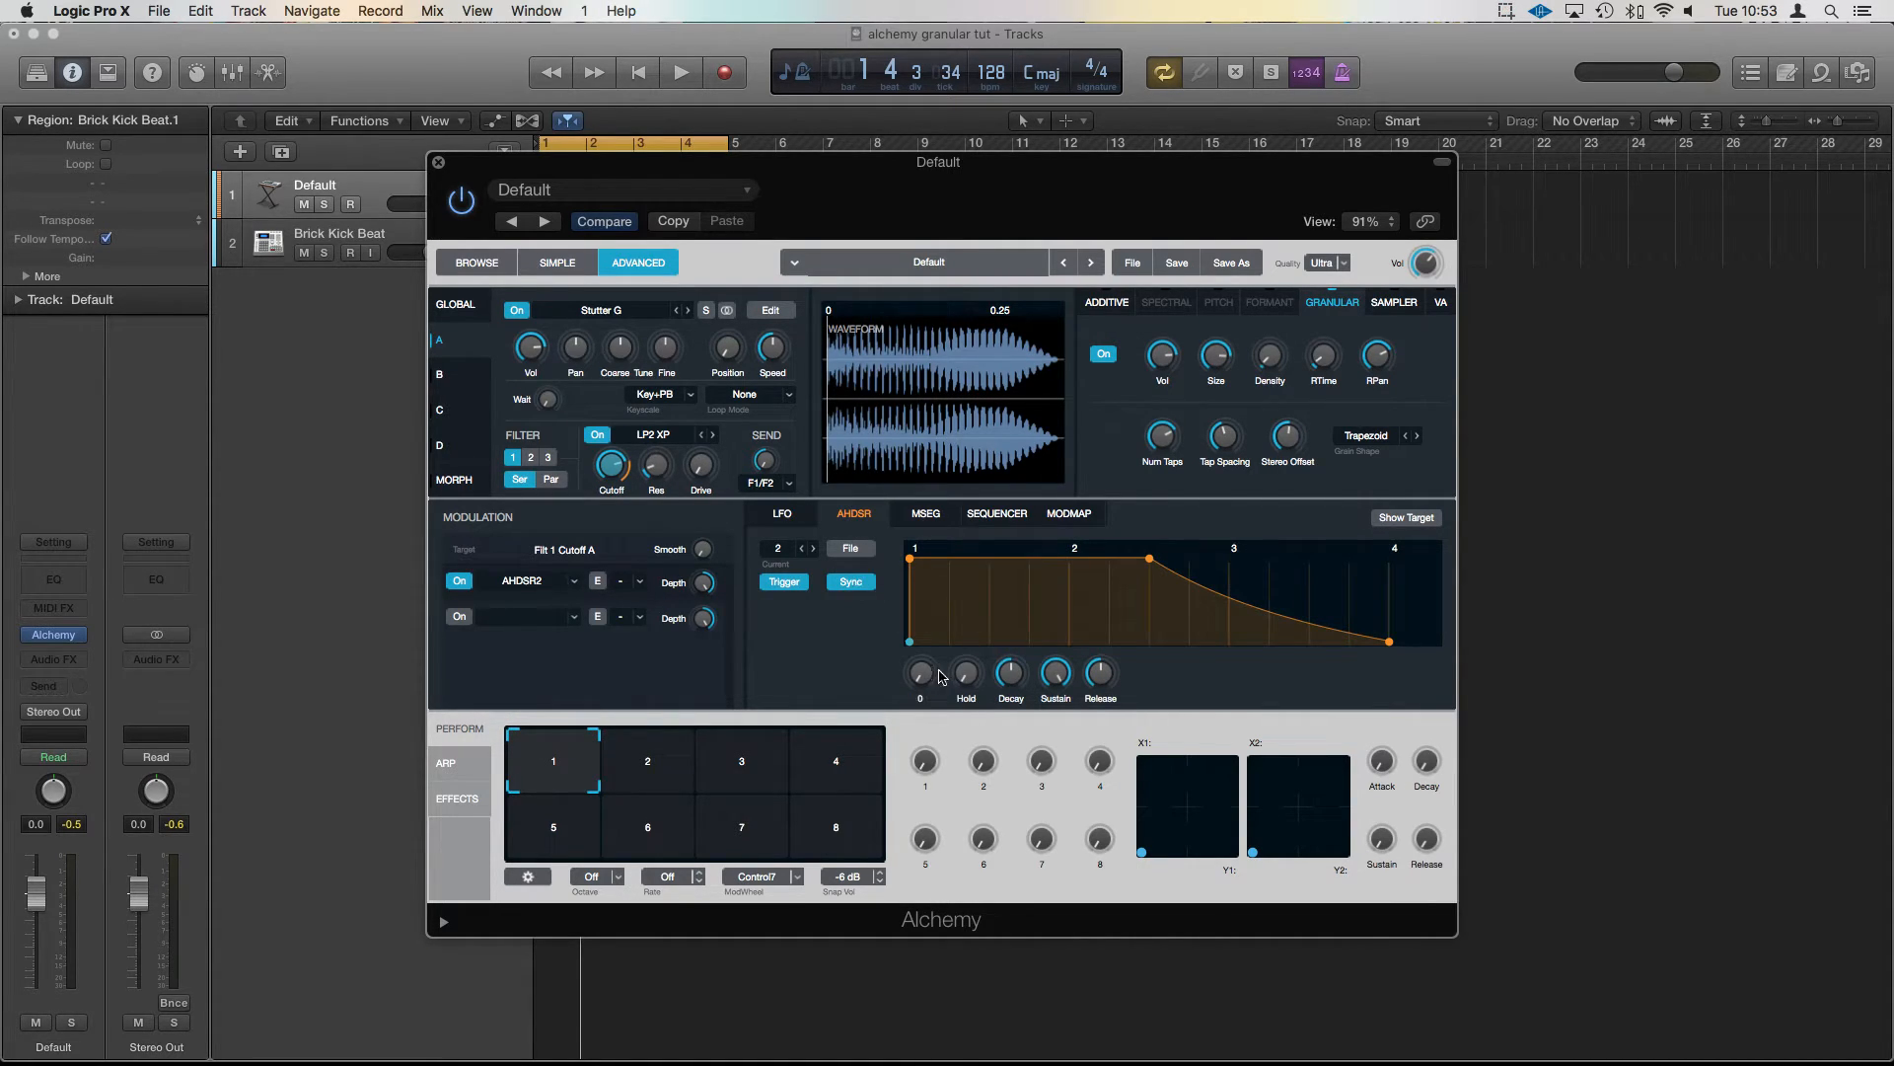
pyautogui.moveTo(924, 663); pyautogui.dragTo(963, 597)
pyautogui.moveTo(1100, 672); pyautogui.dragTo(1107, 784)
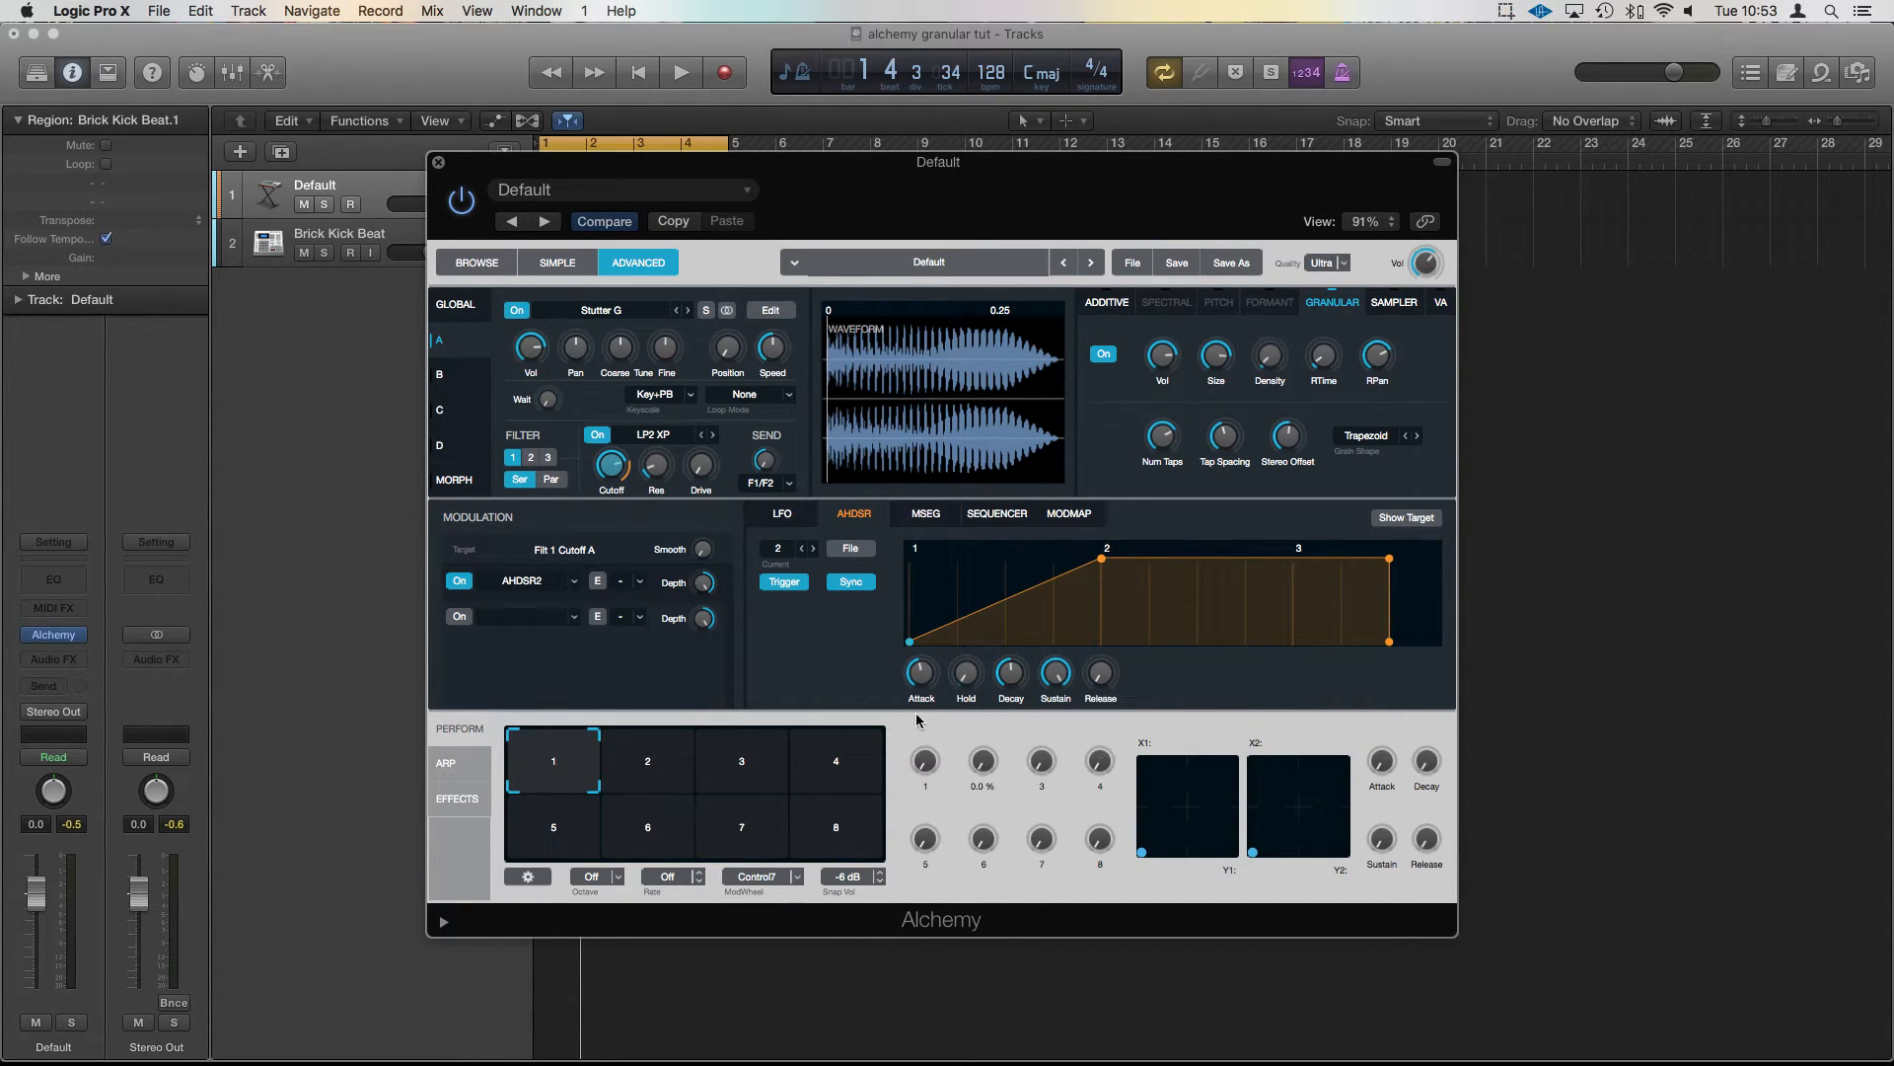
# Lower AHDSR2's modulation depth on filter 1's cutoff to 13.2% and set the cutoff to 2212 Hz, auditioning the loop
pyautogui.press('space')
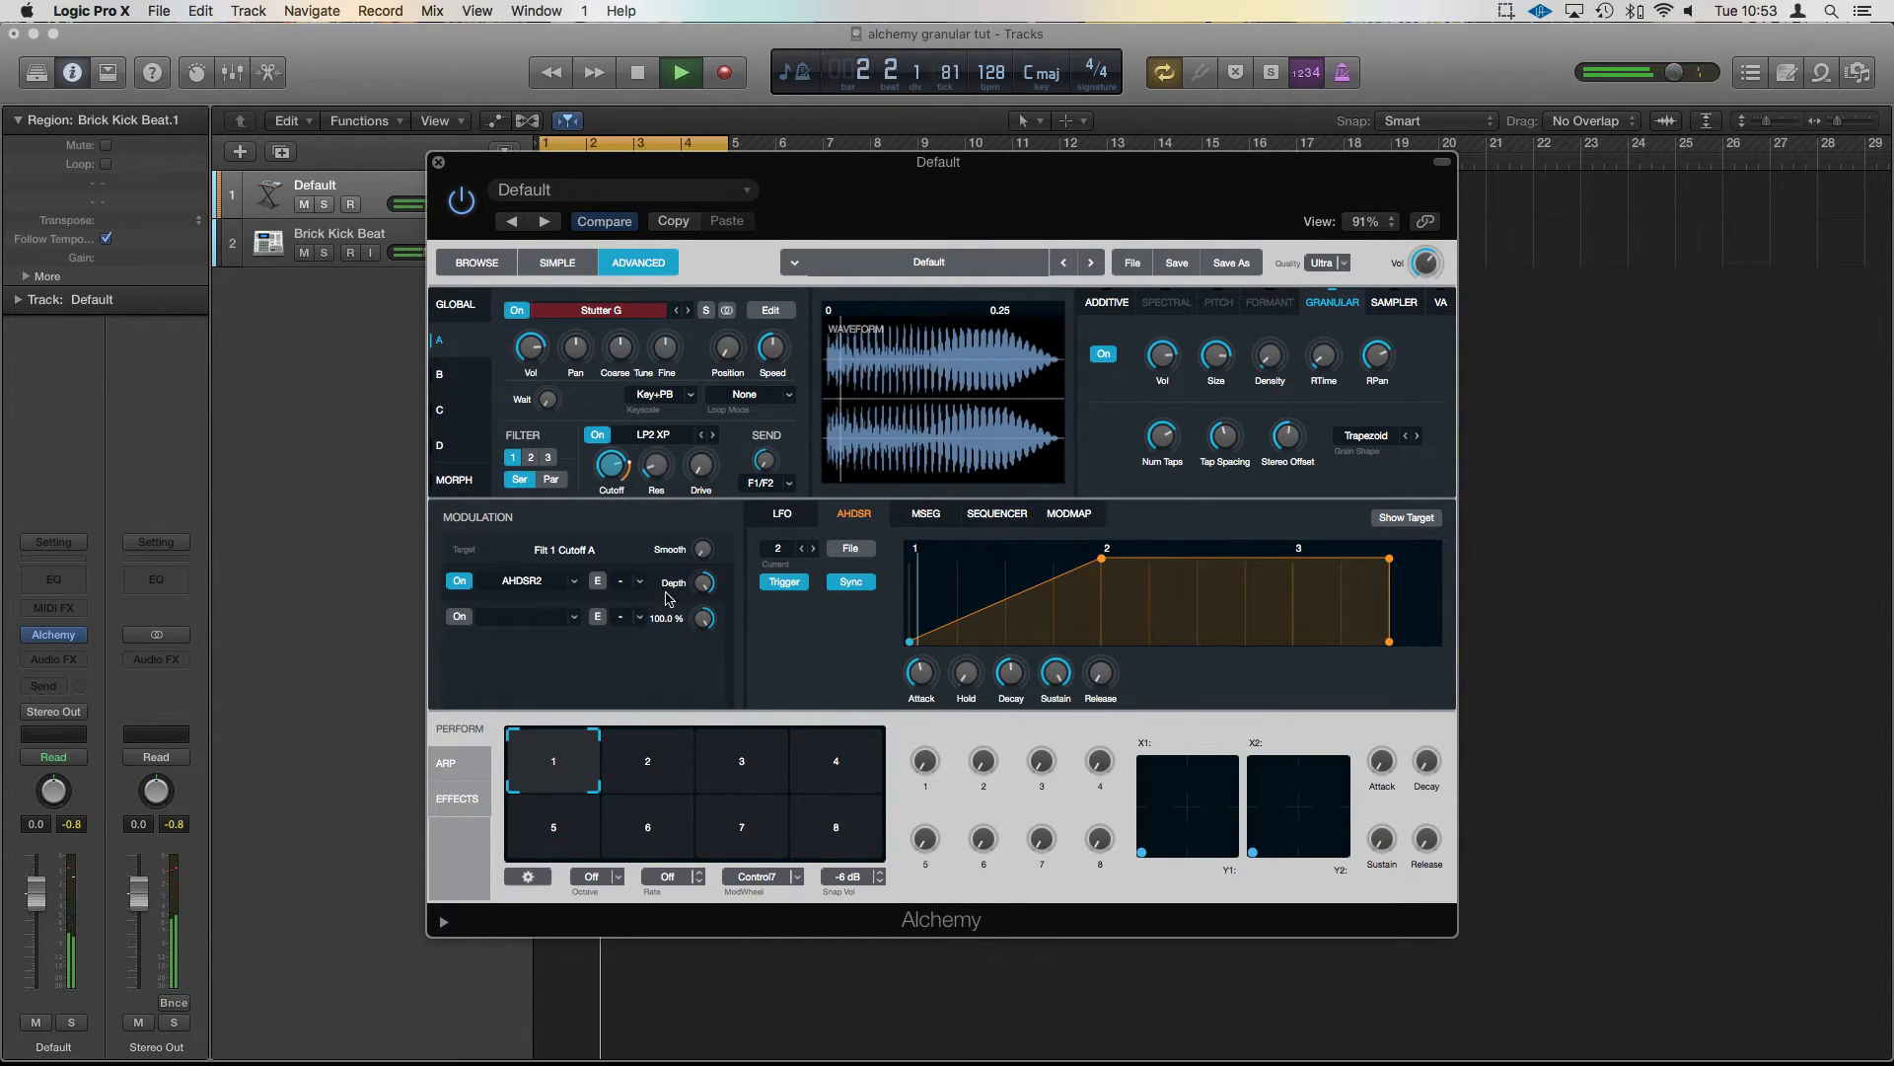
pyautogui.moveTo(709, 585); pyautogui.dragTo(711, 634)
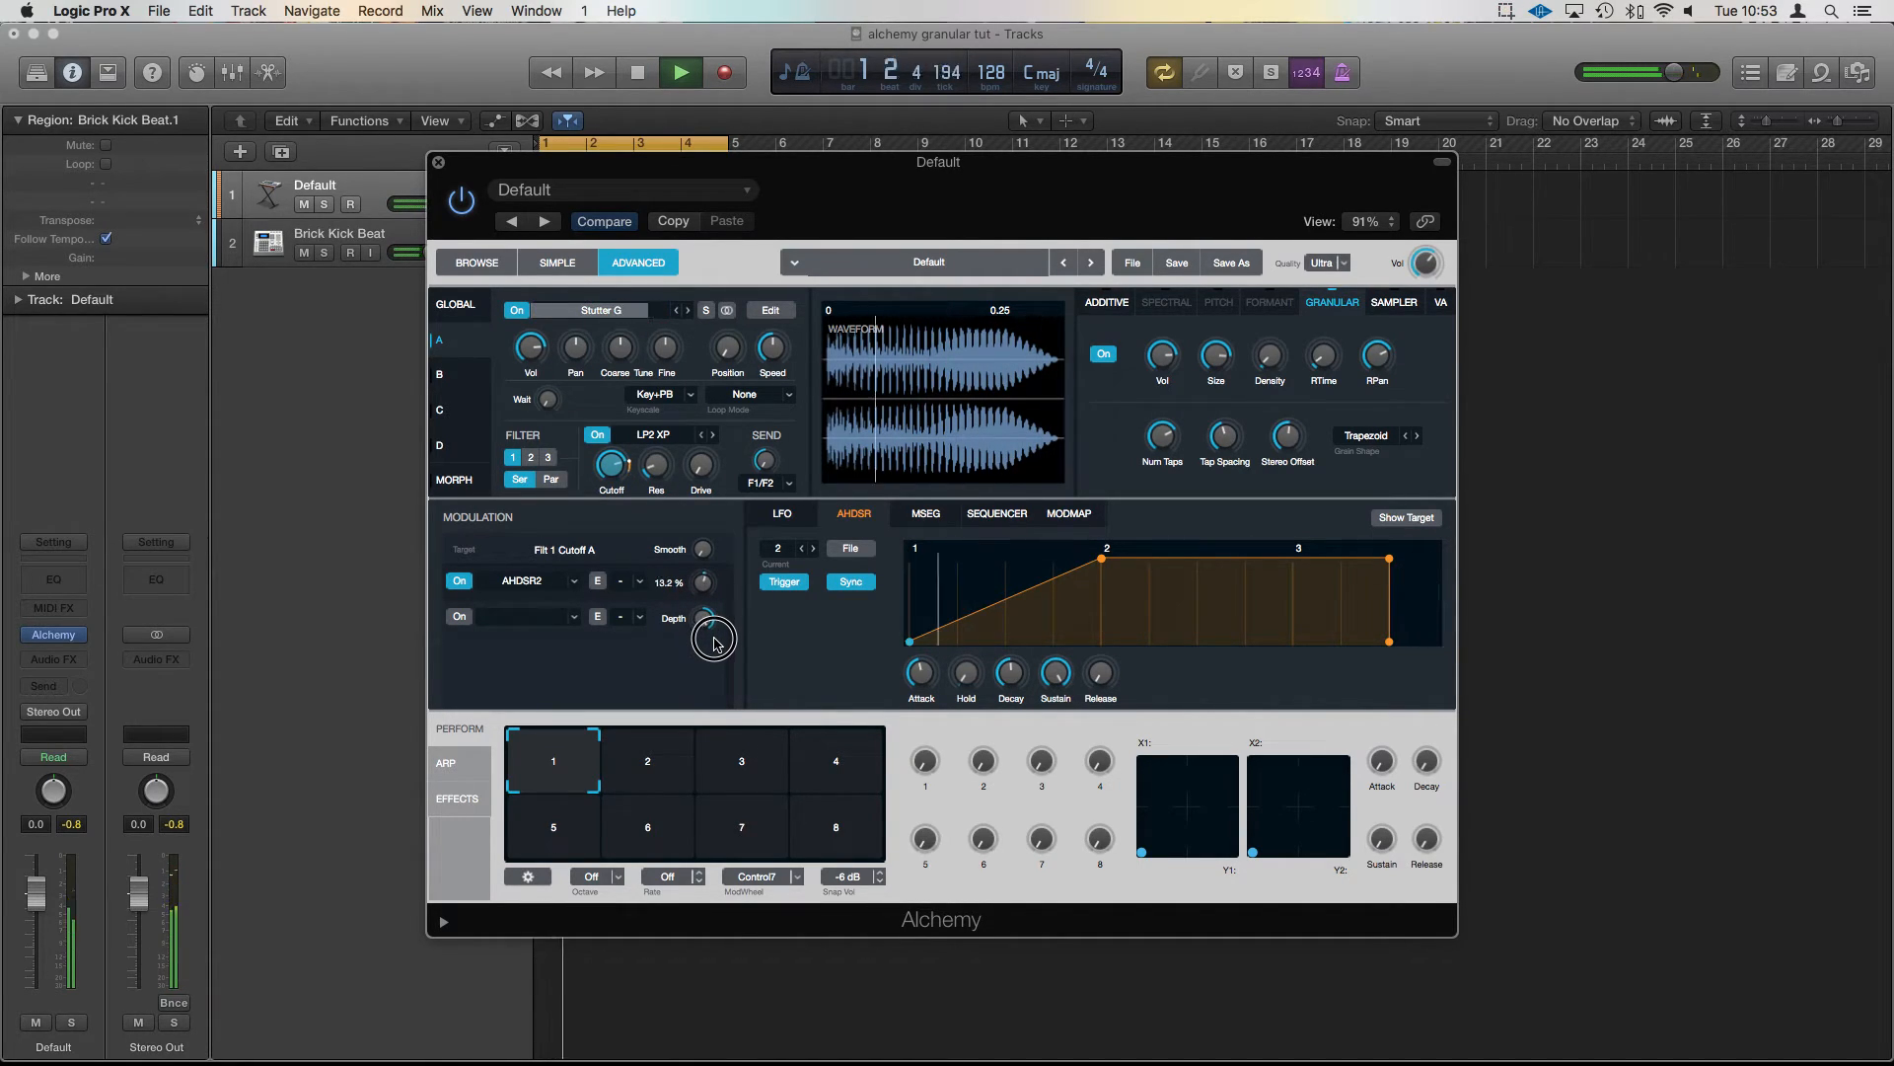
pyautogui.press('space')
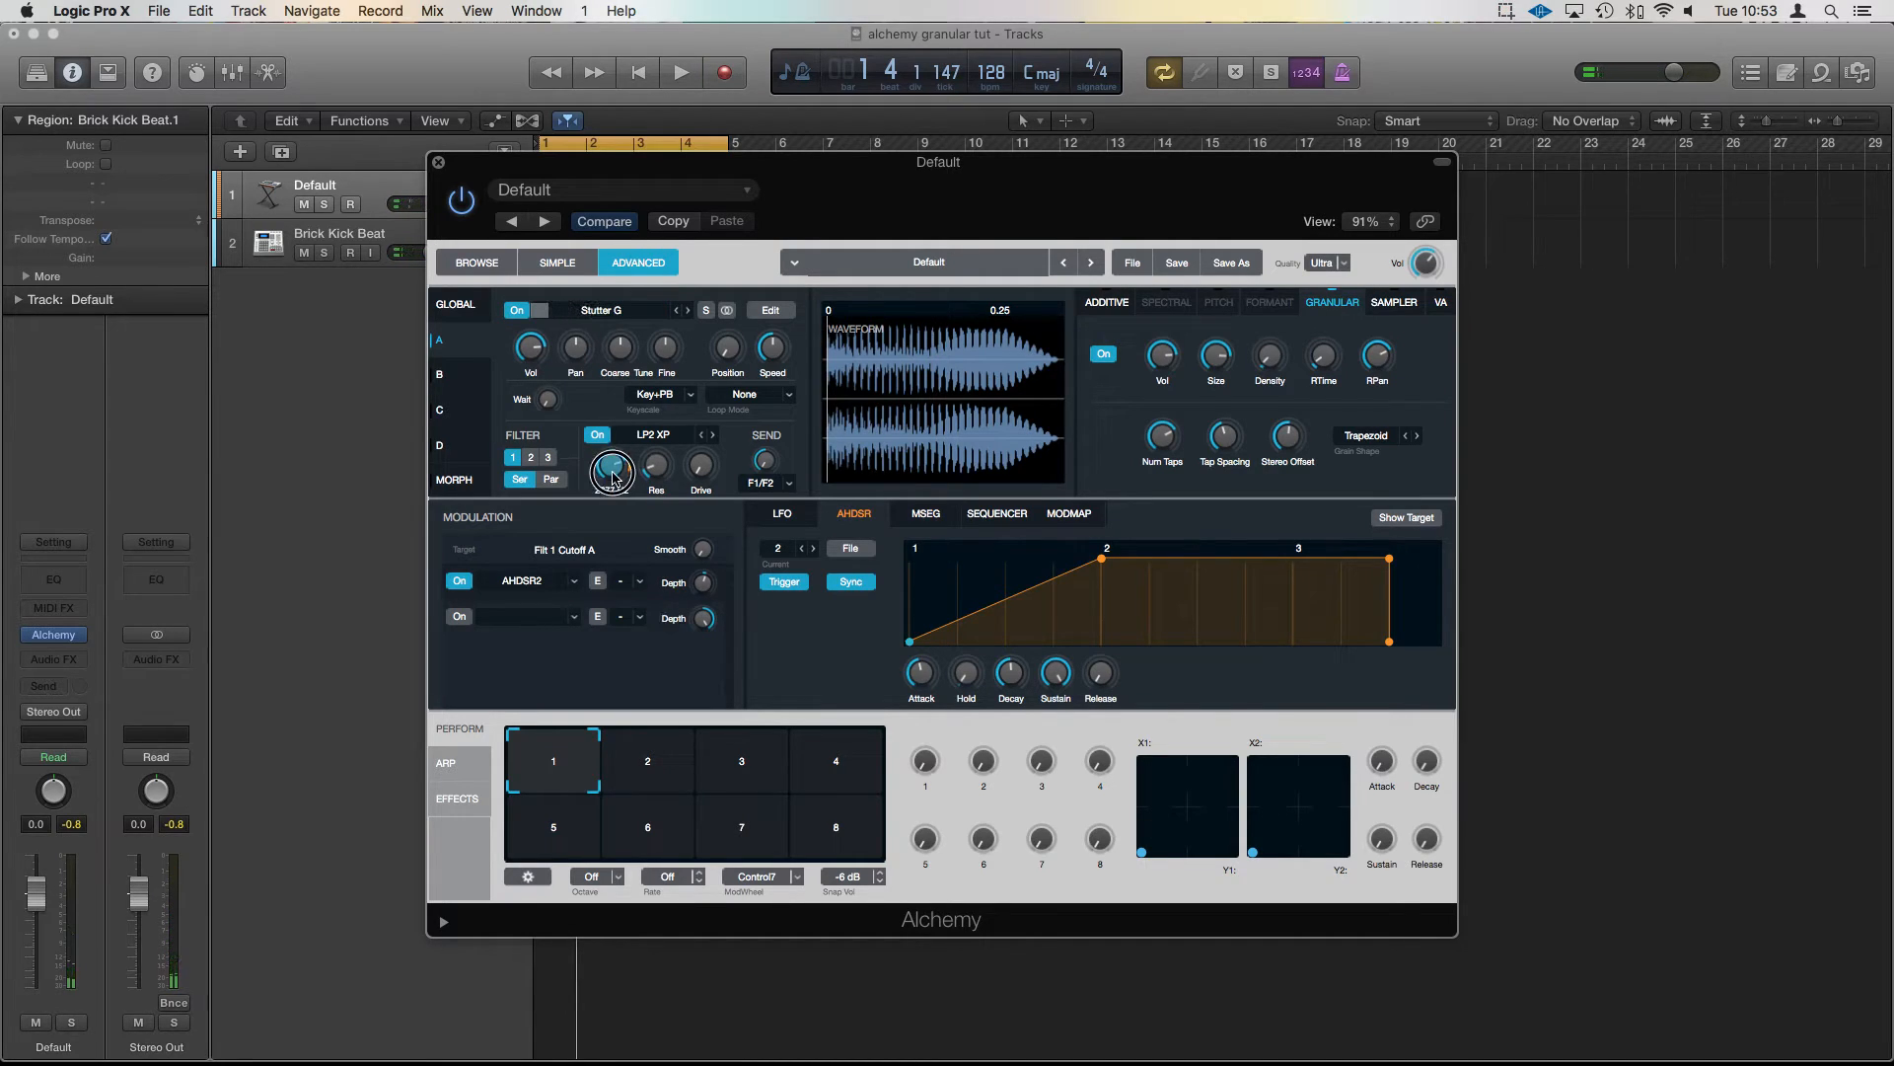
pyautogui.press('space')
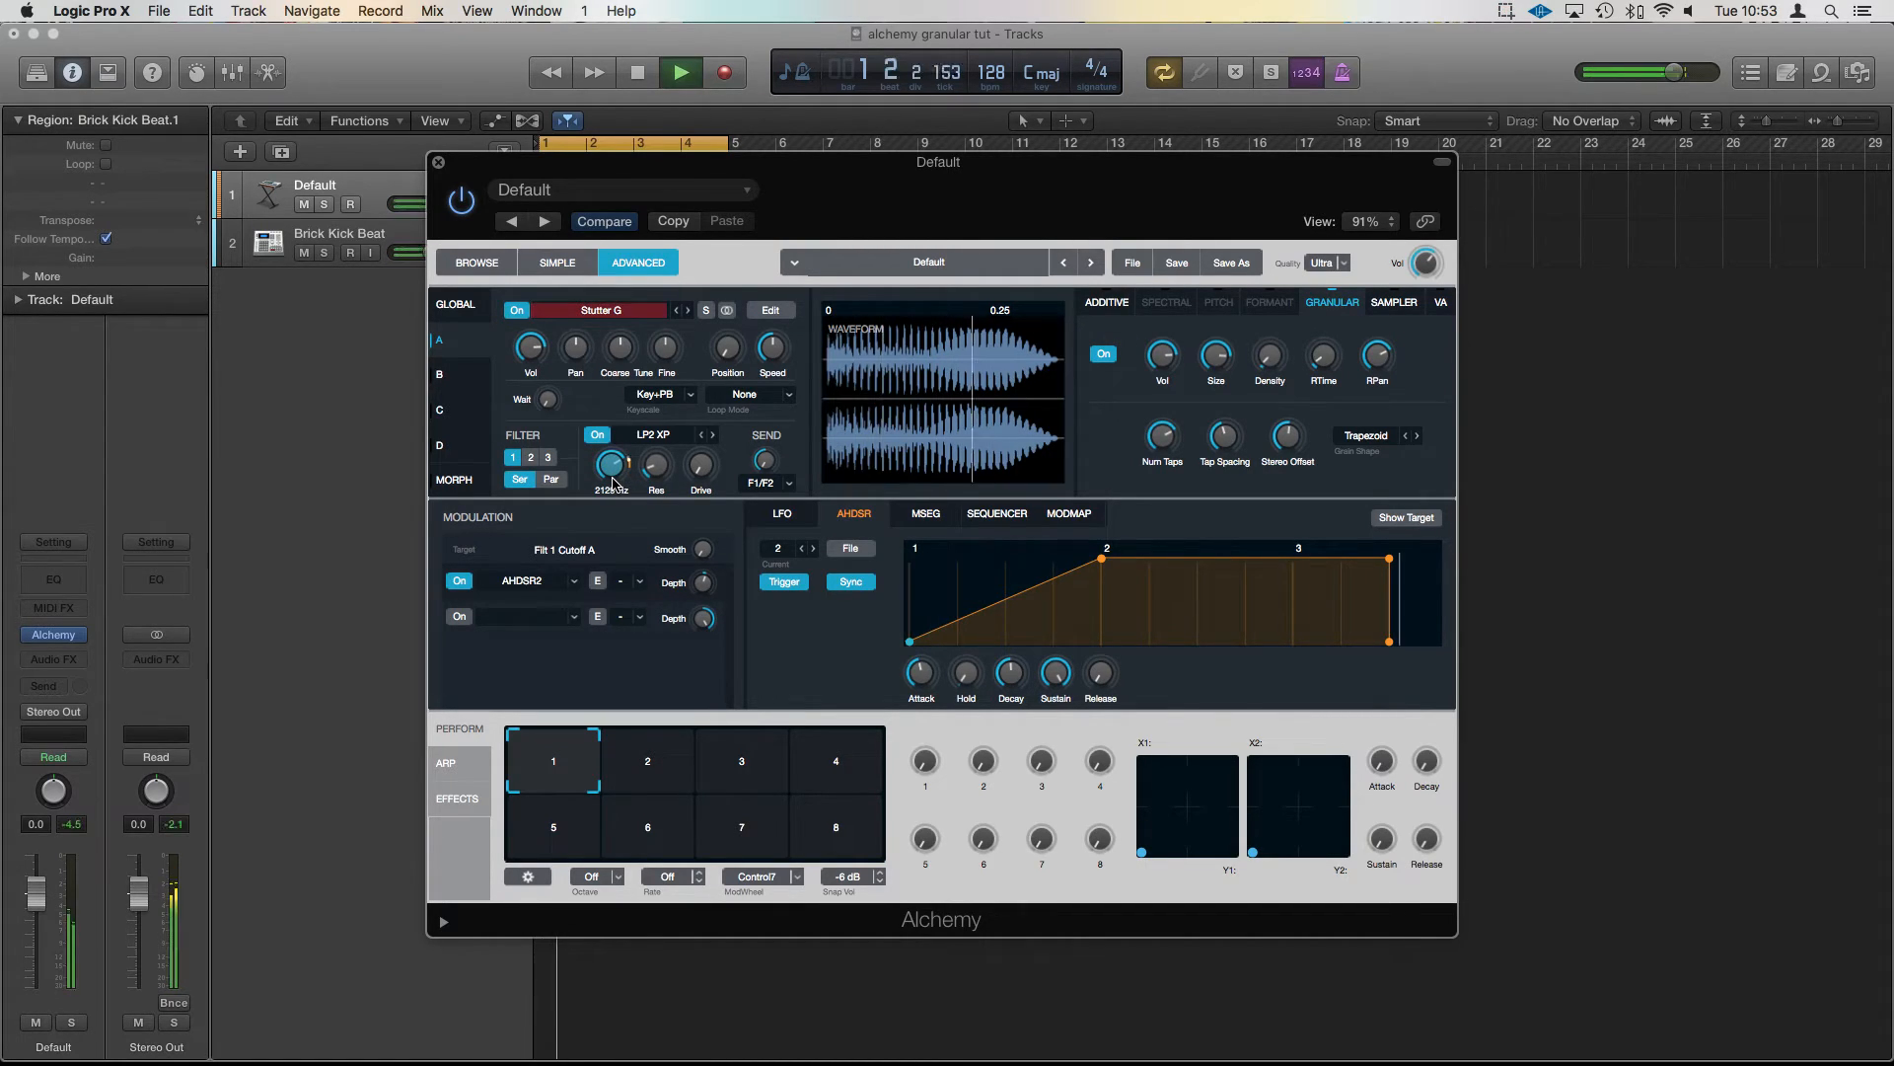
pyautogui.moveTo(613, 484); pyautogui.dragTo(614, 472)
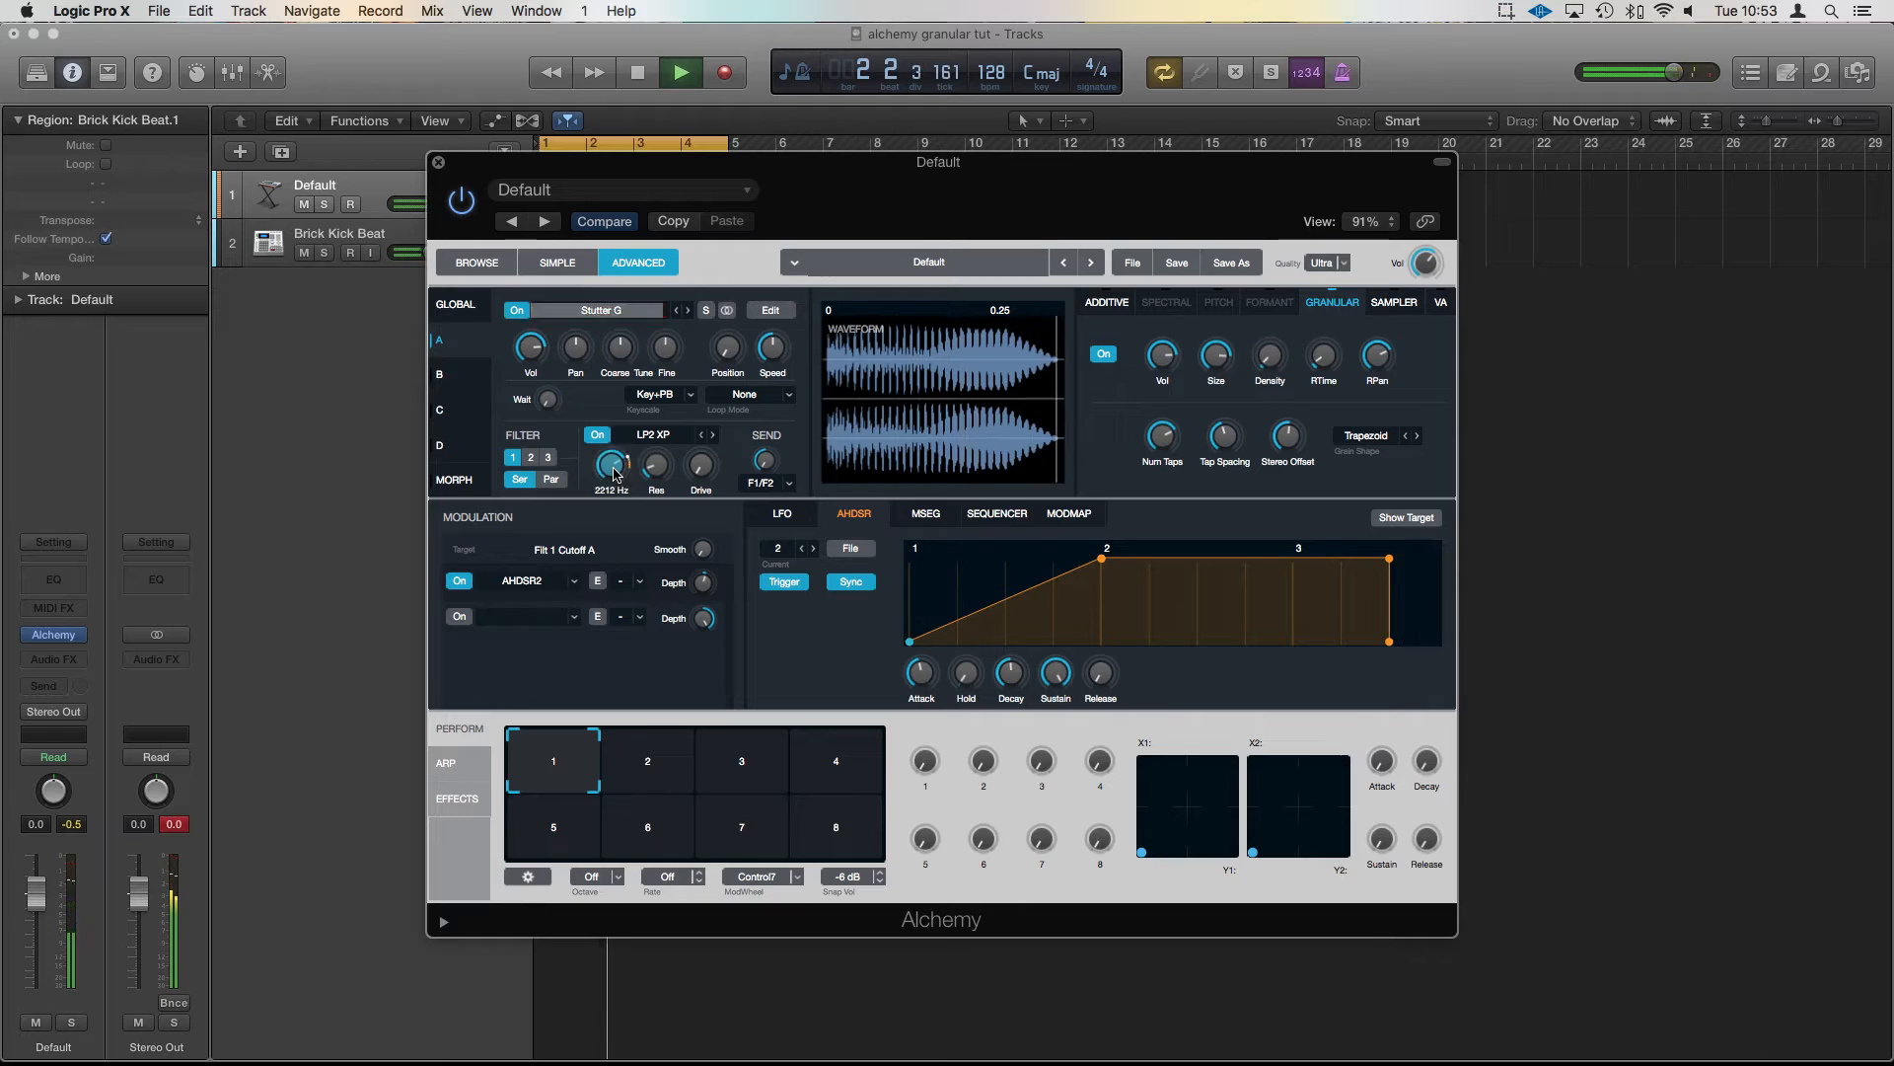
pyautogui.press('space')
# Assign AHDSR2 as the modulation source for source A's filter 1 resonance
pyautogui.click(655, 464)
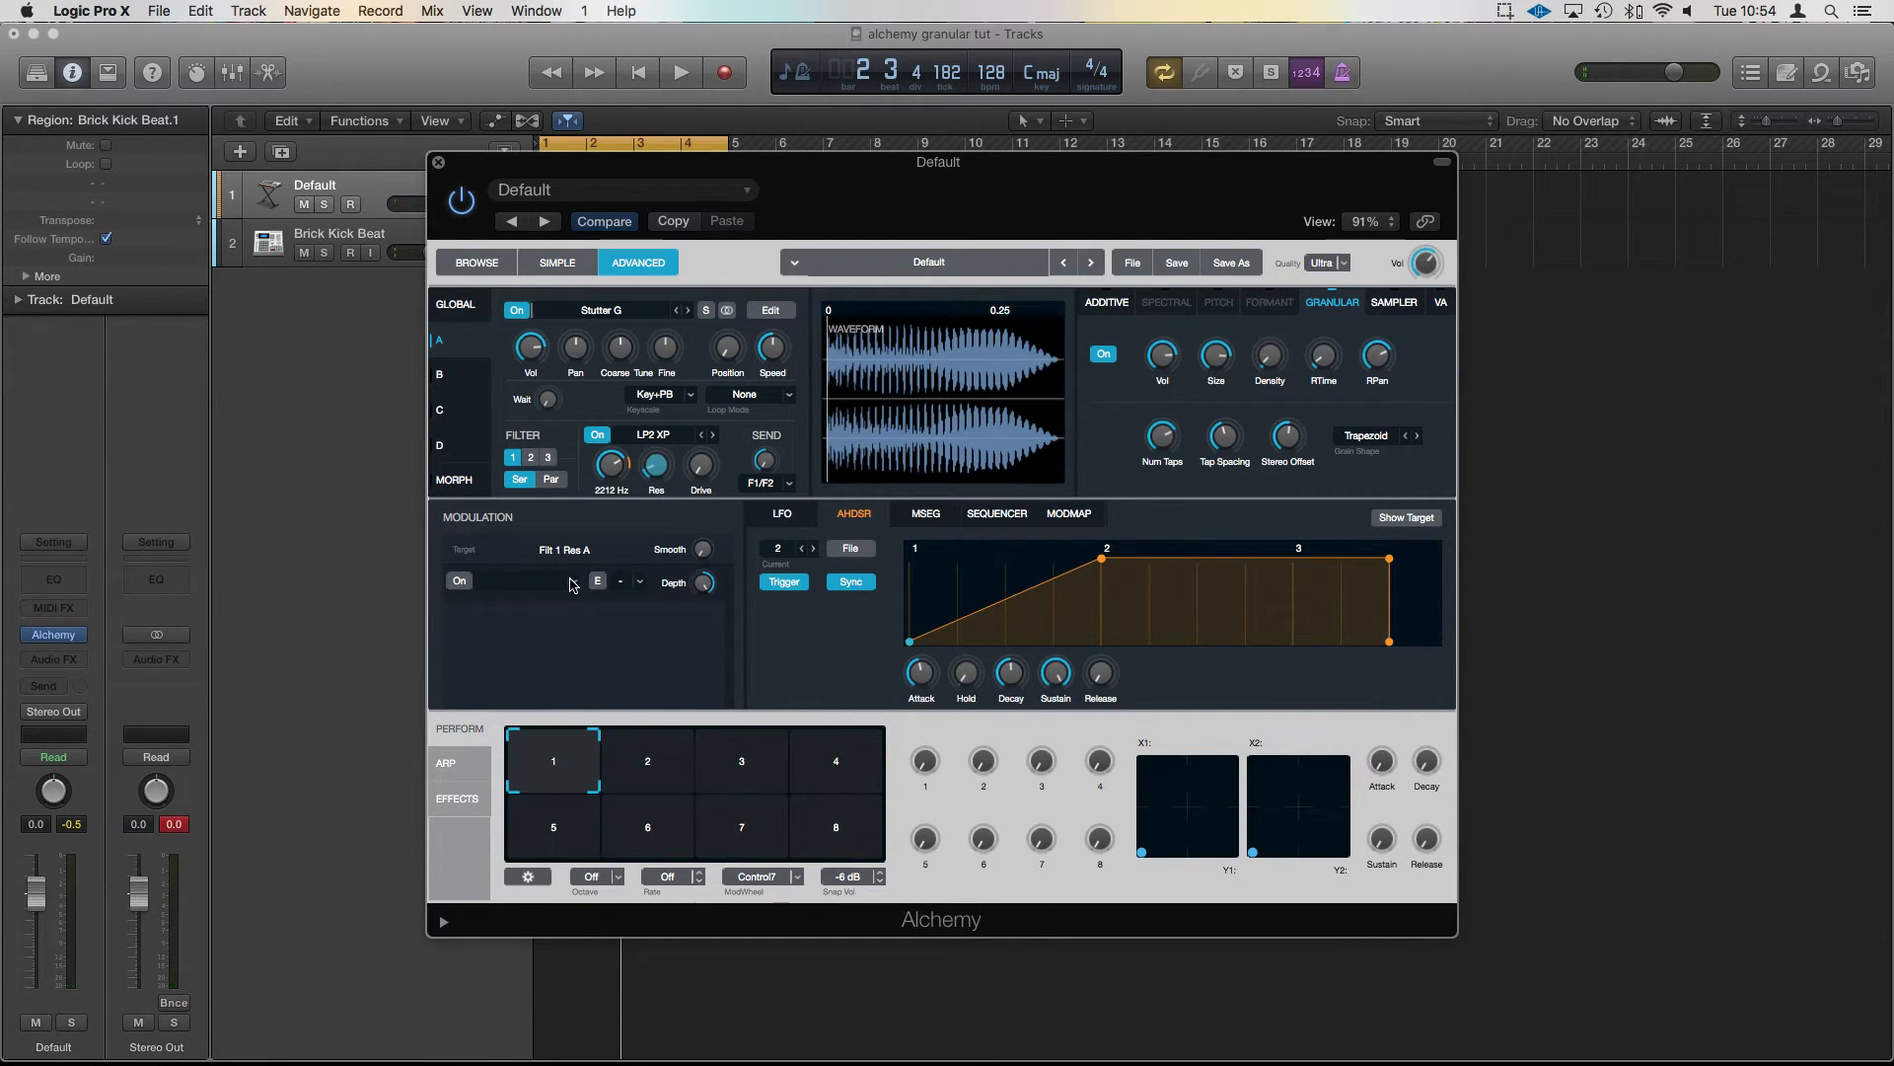
pyautogui.click(571, 582)
pyautogui.moveTo(584, 629)
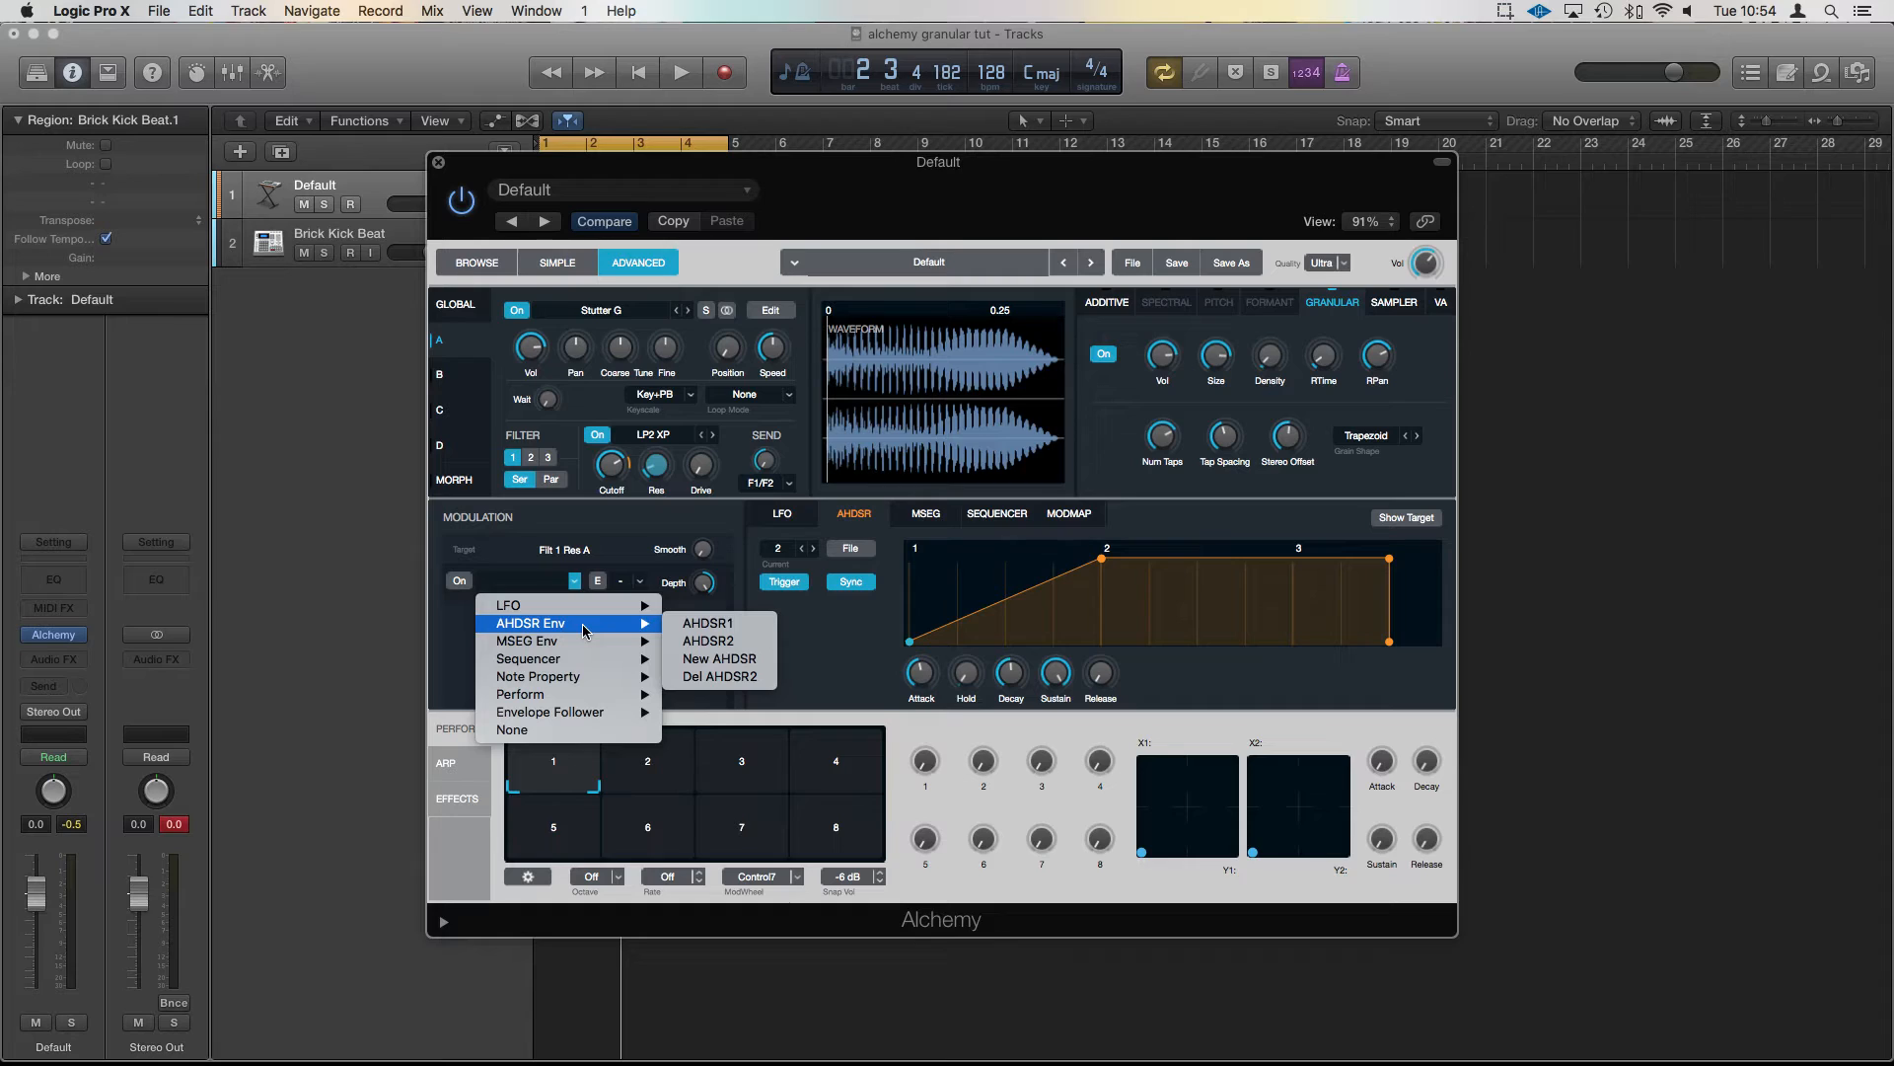
pyautogui.click(708, 640)
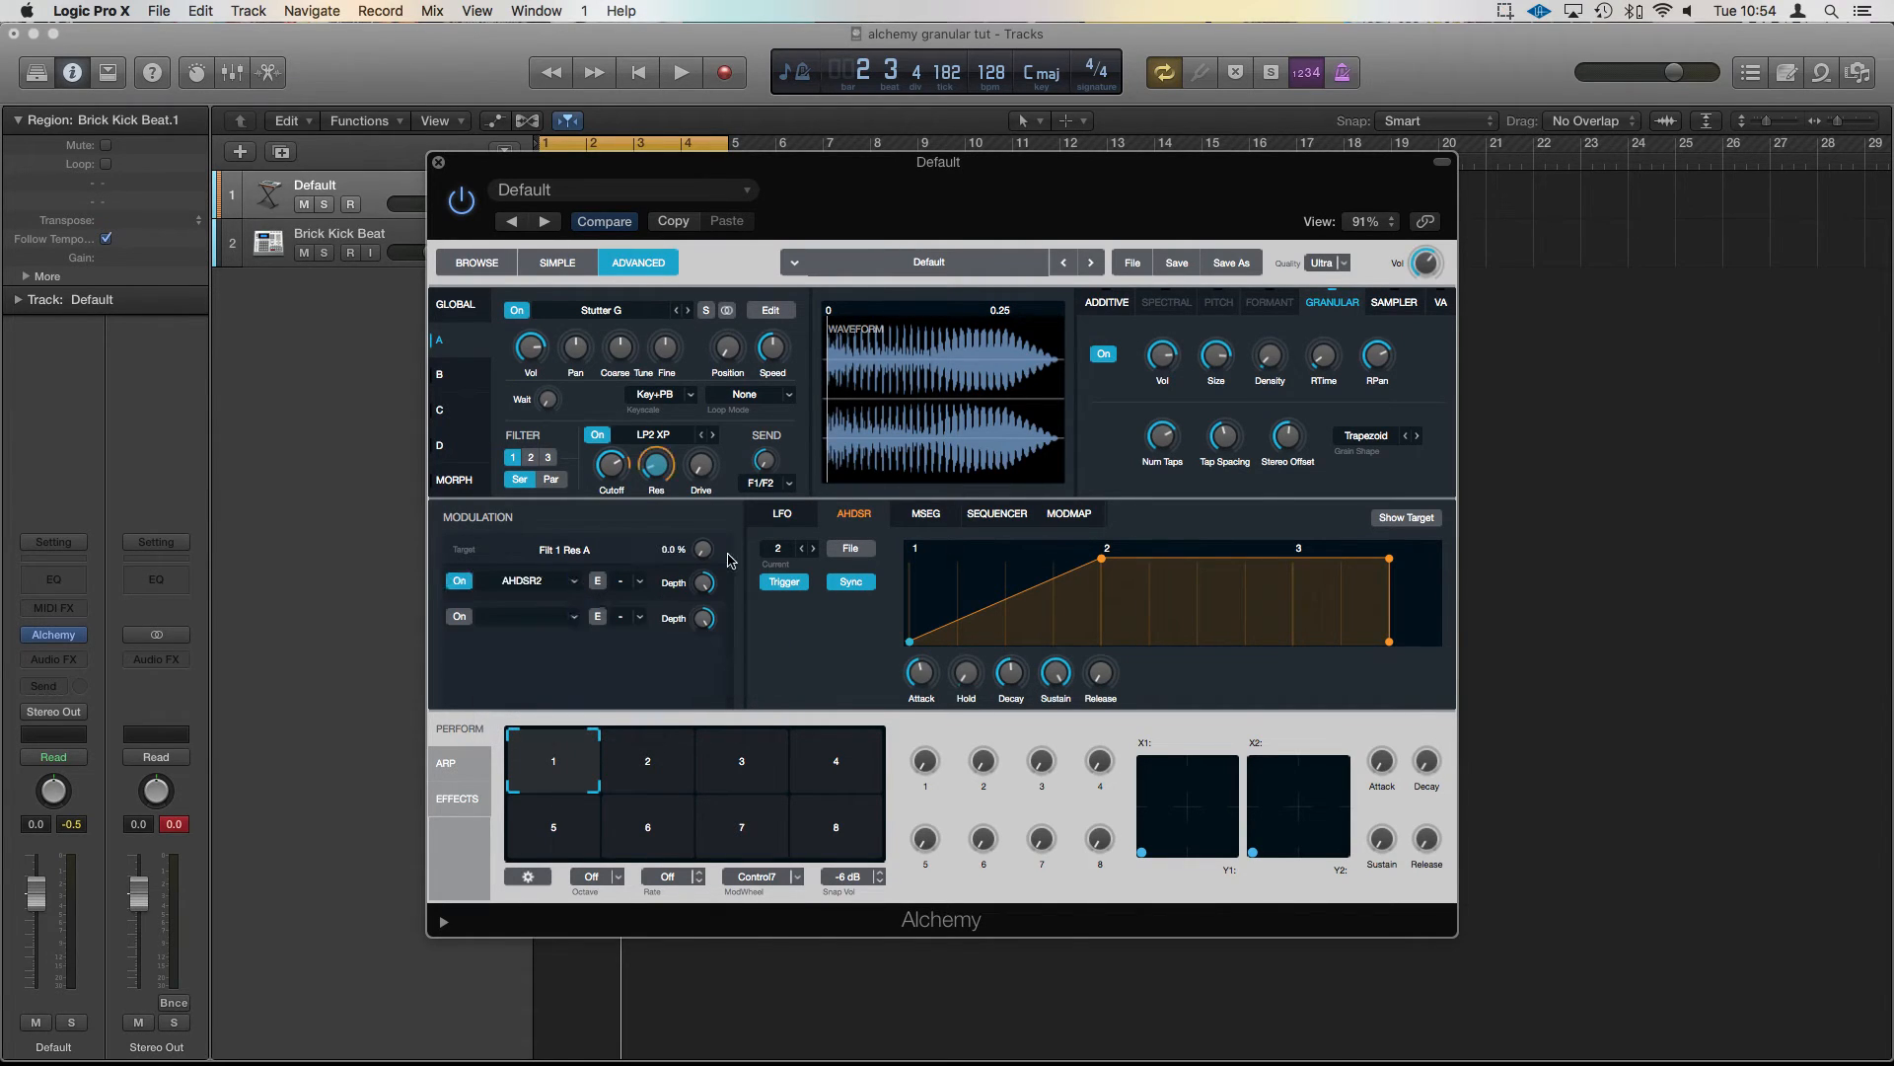
# Bend AHDSR2's attack into an upward curve and set its resonance modulation depth to 15.8% while the loop plays
pyautogui.moveTo(704, 583); pyautogui.dragTo(714, 668)
pyautogui.press('space')
pyautogui.moveTo(707, 590); pyautogui.dragTo(712, 593)
pyautogui.moveTo(1014, 592); pyautogui.dragTo(1017, 575)
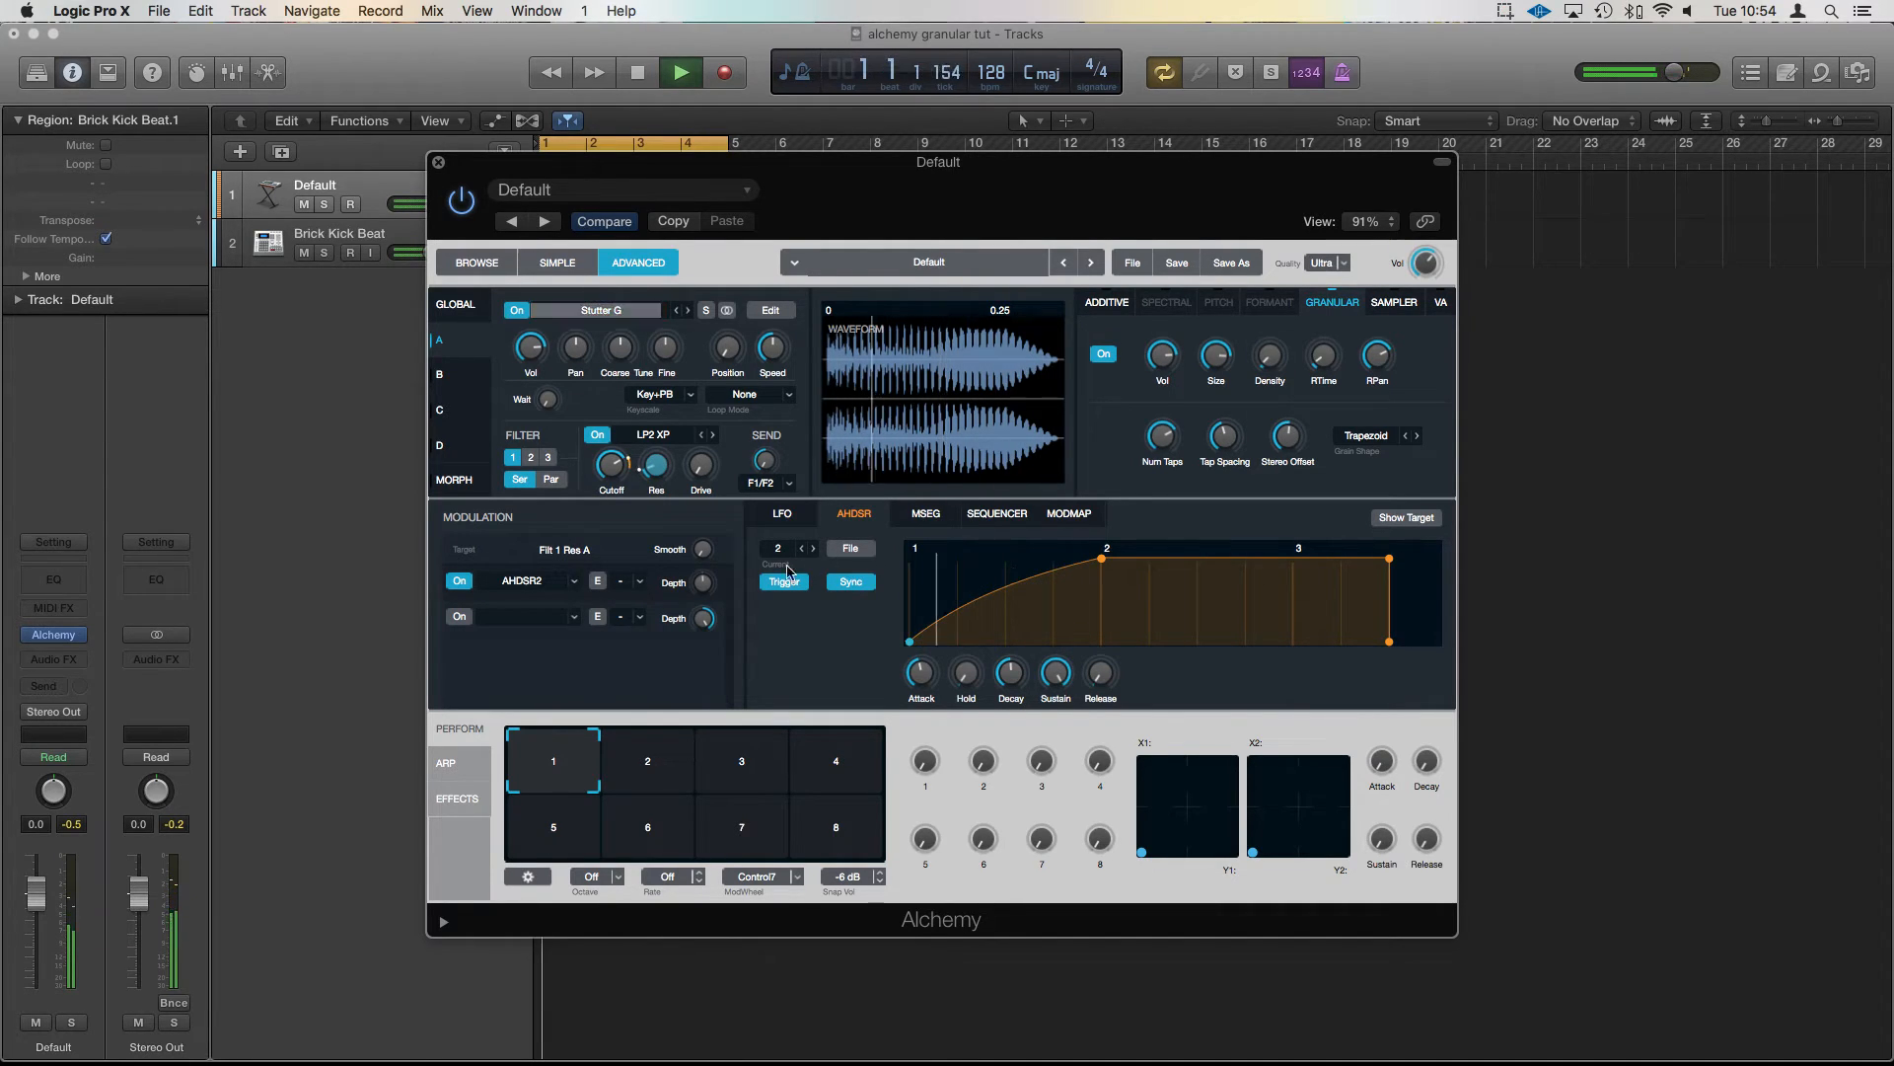
pyautogui.moveTo(704, 582); pyautogui.dragTo(707, 576)
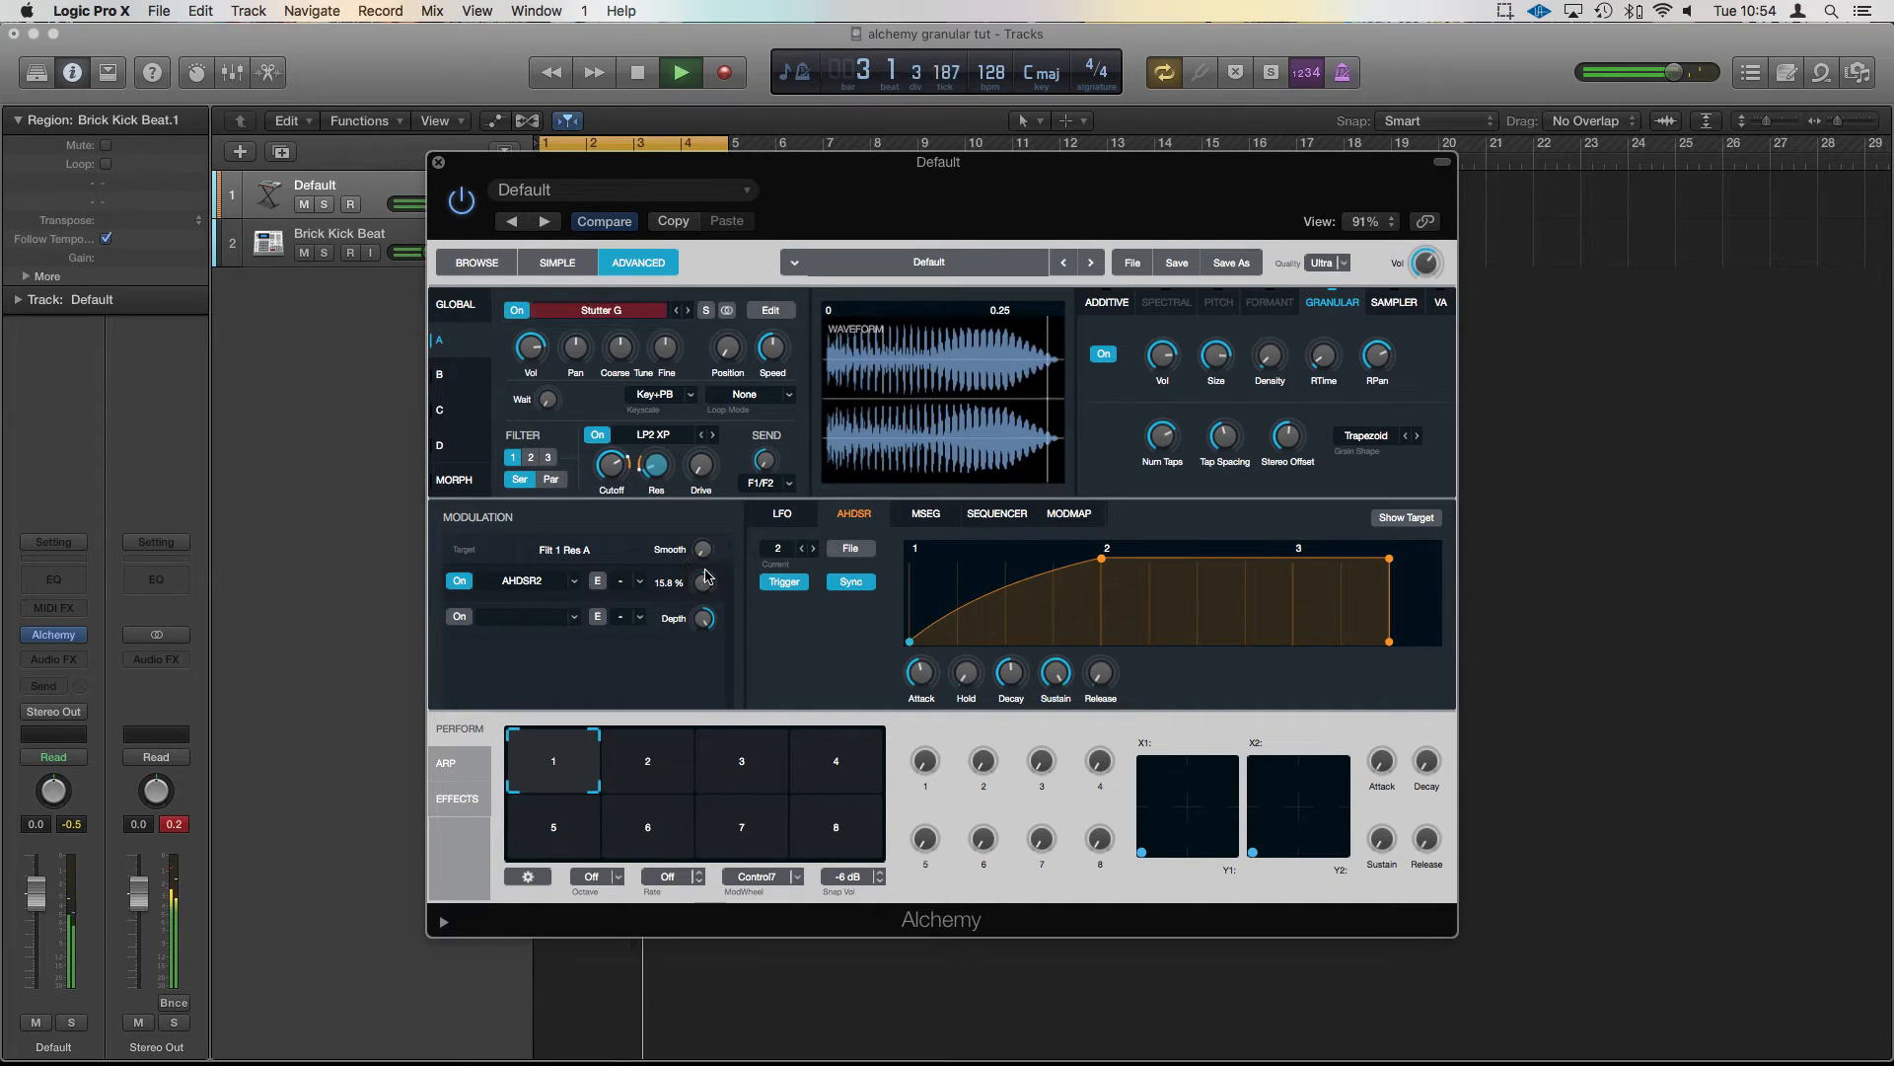
pyautogui.press('space')
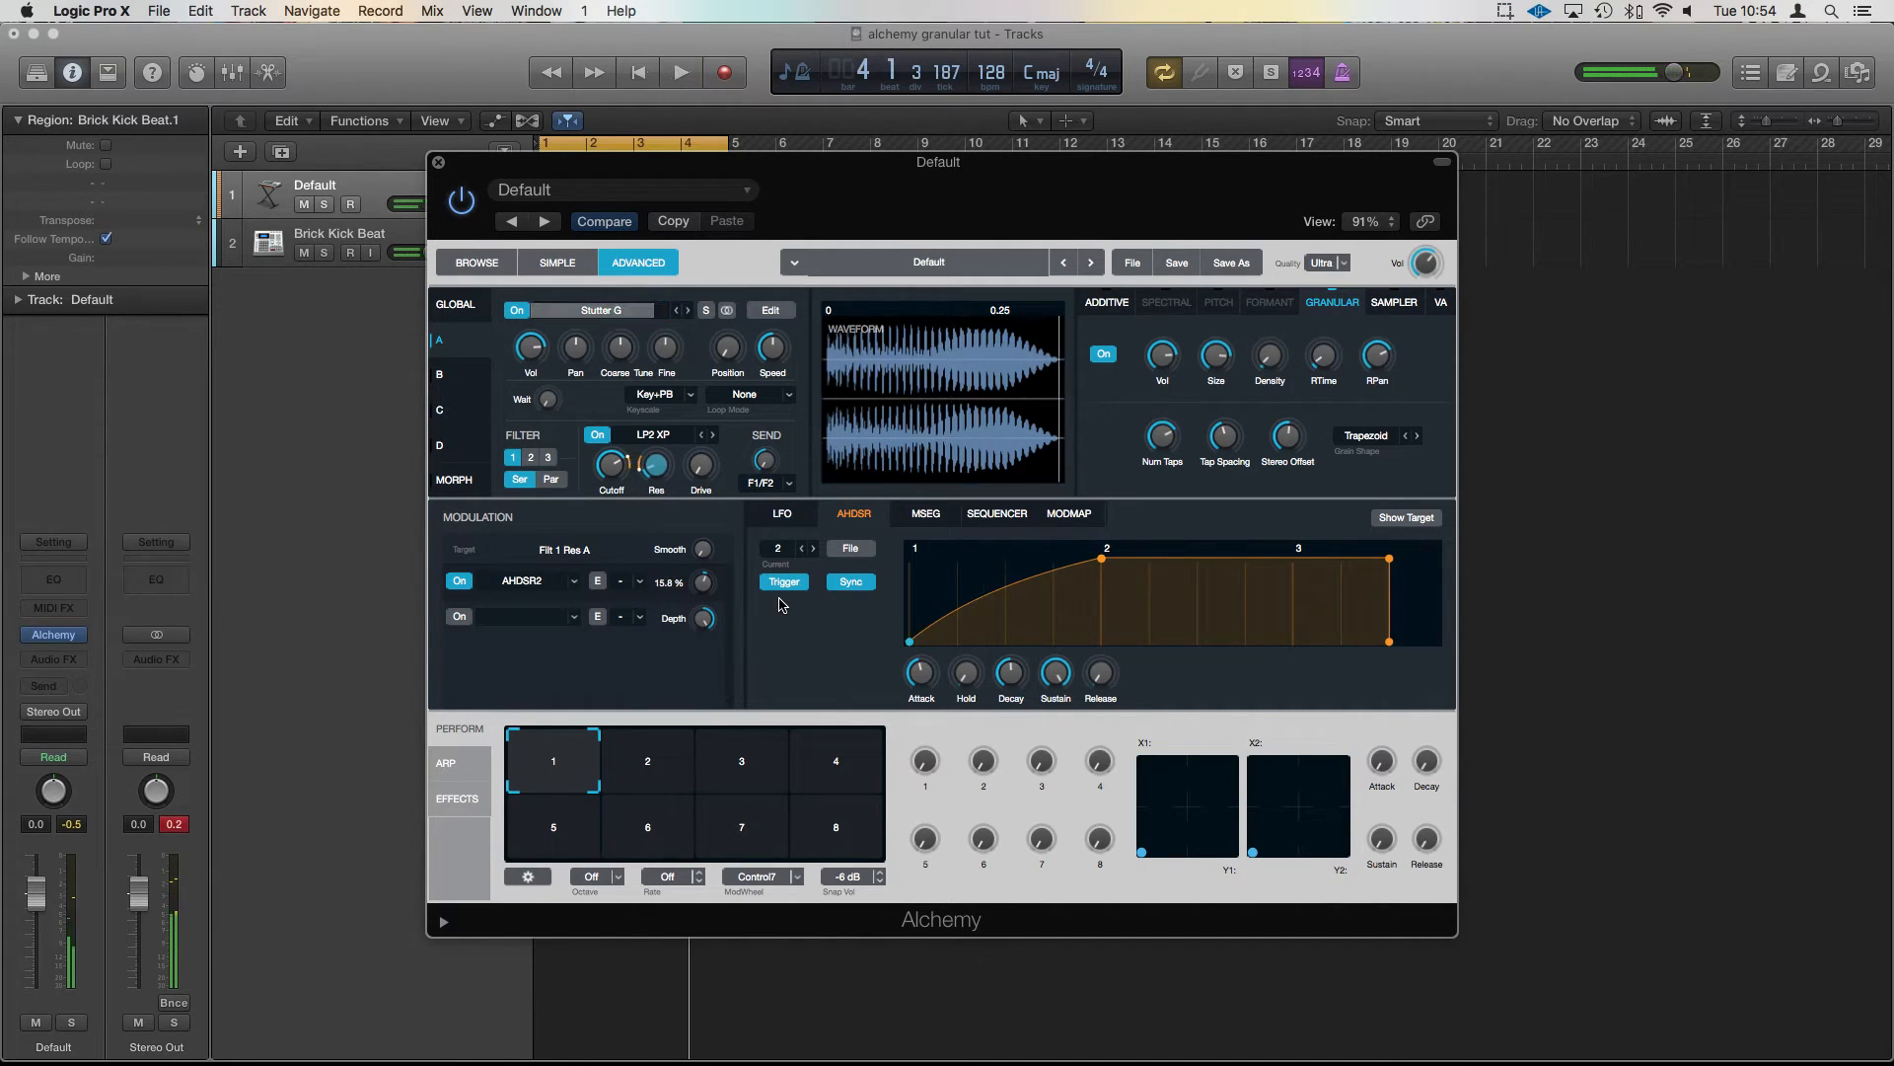
# Add an Acoustic Reverb to the first slot of the main effects, lower its mix, and play the loop
pyautogui.click(446, 762)
pyautogui.click(520, 770)
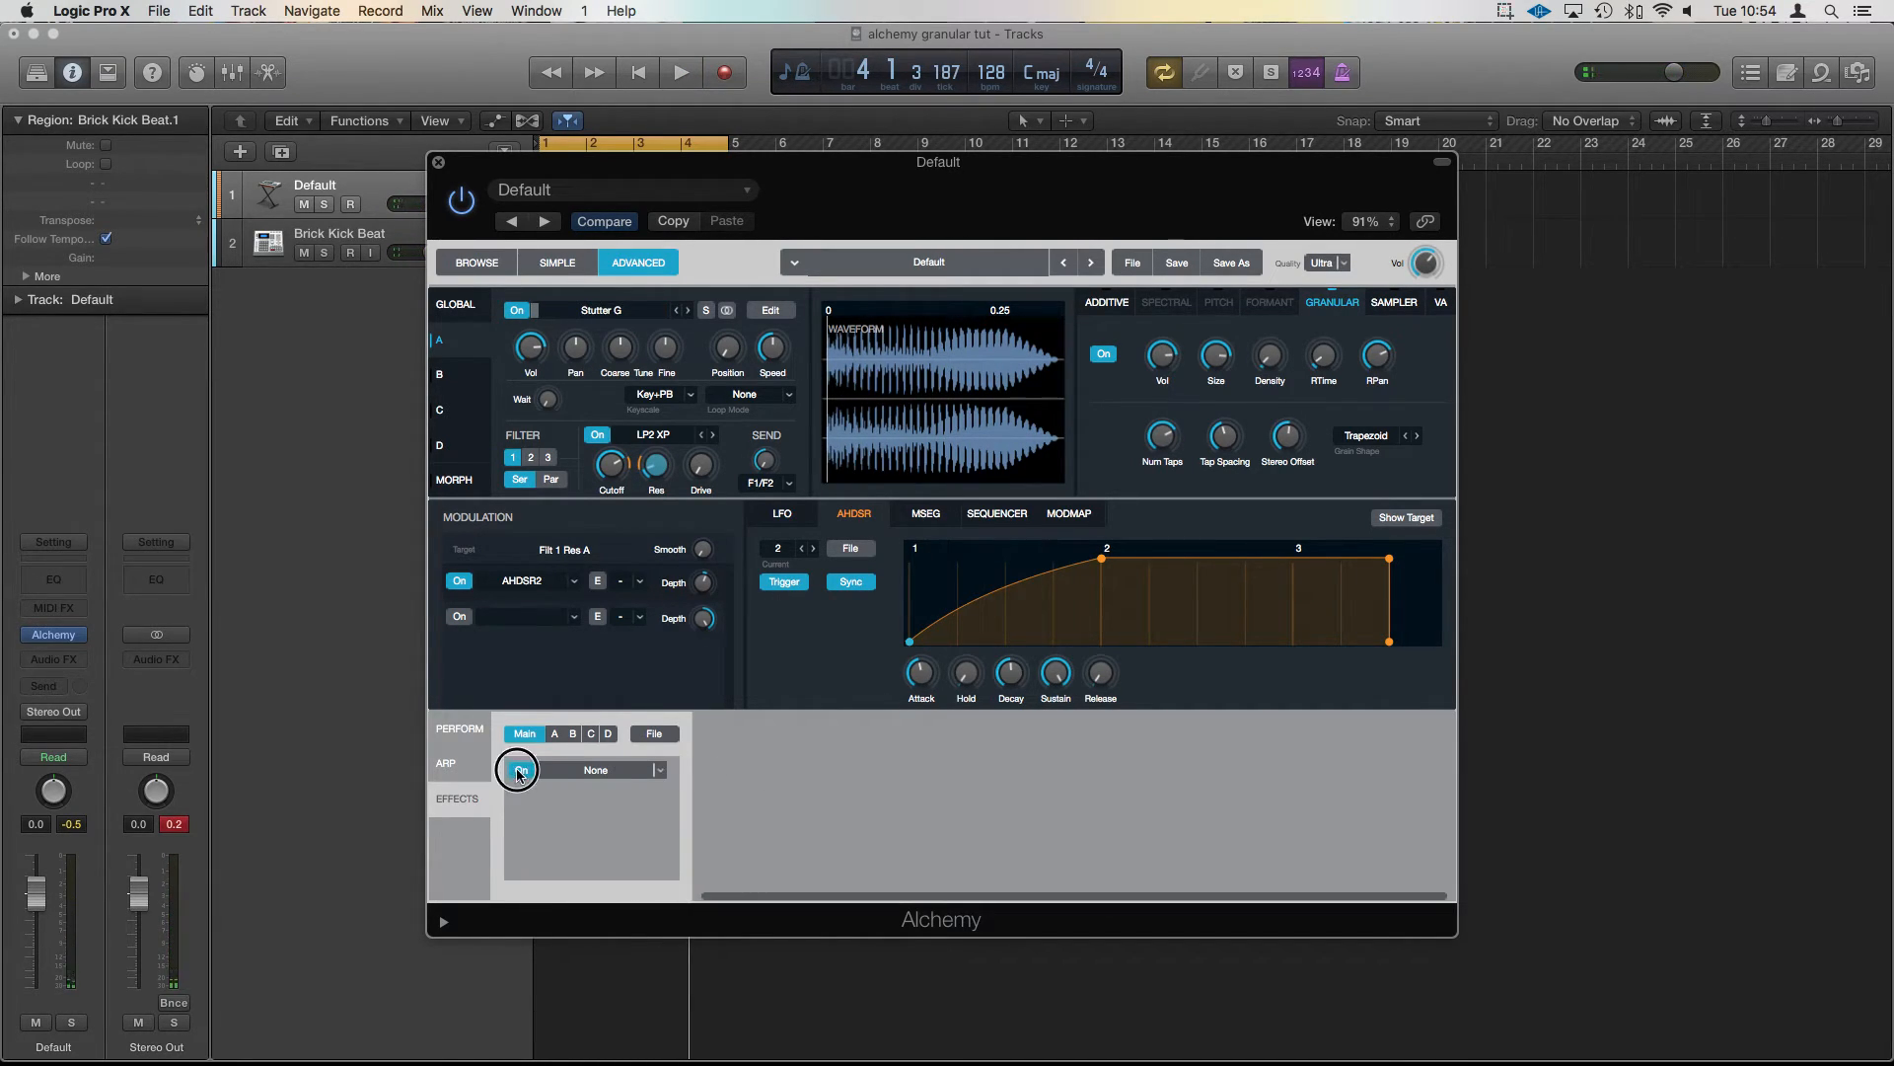
pyautogui.click(648, 771)
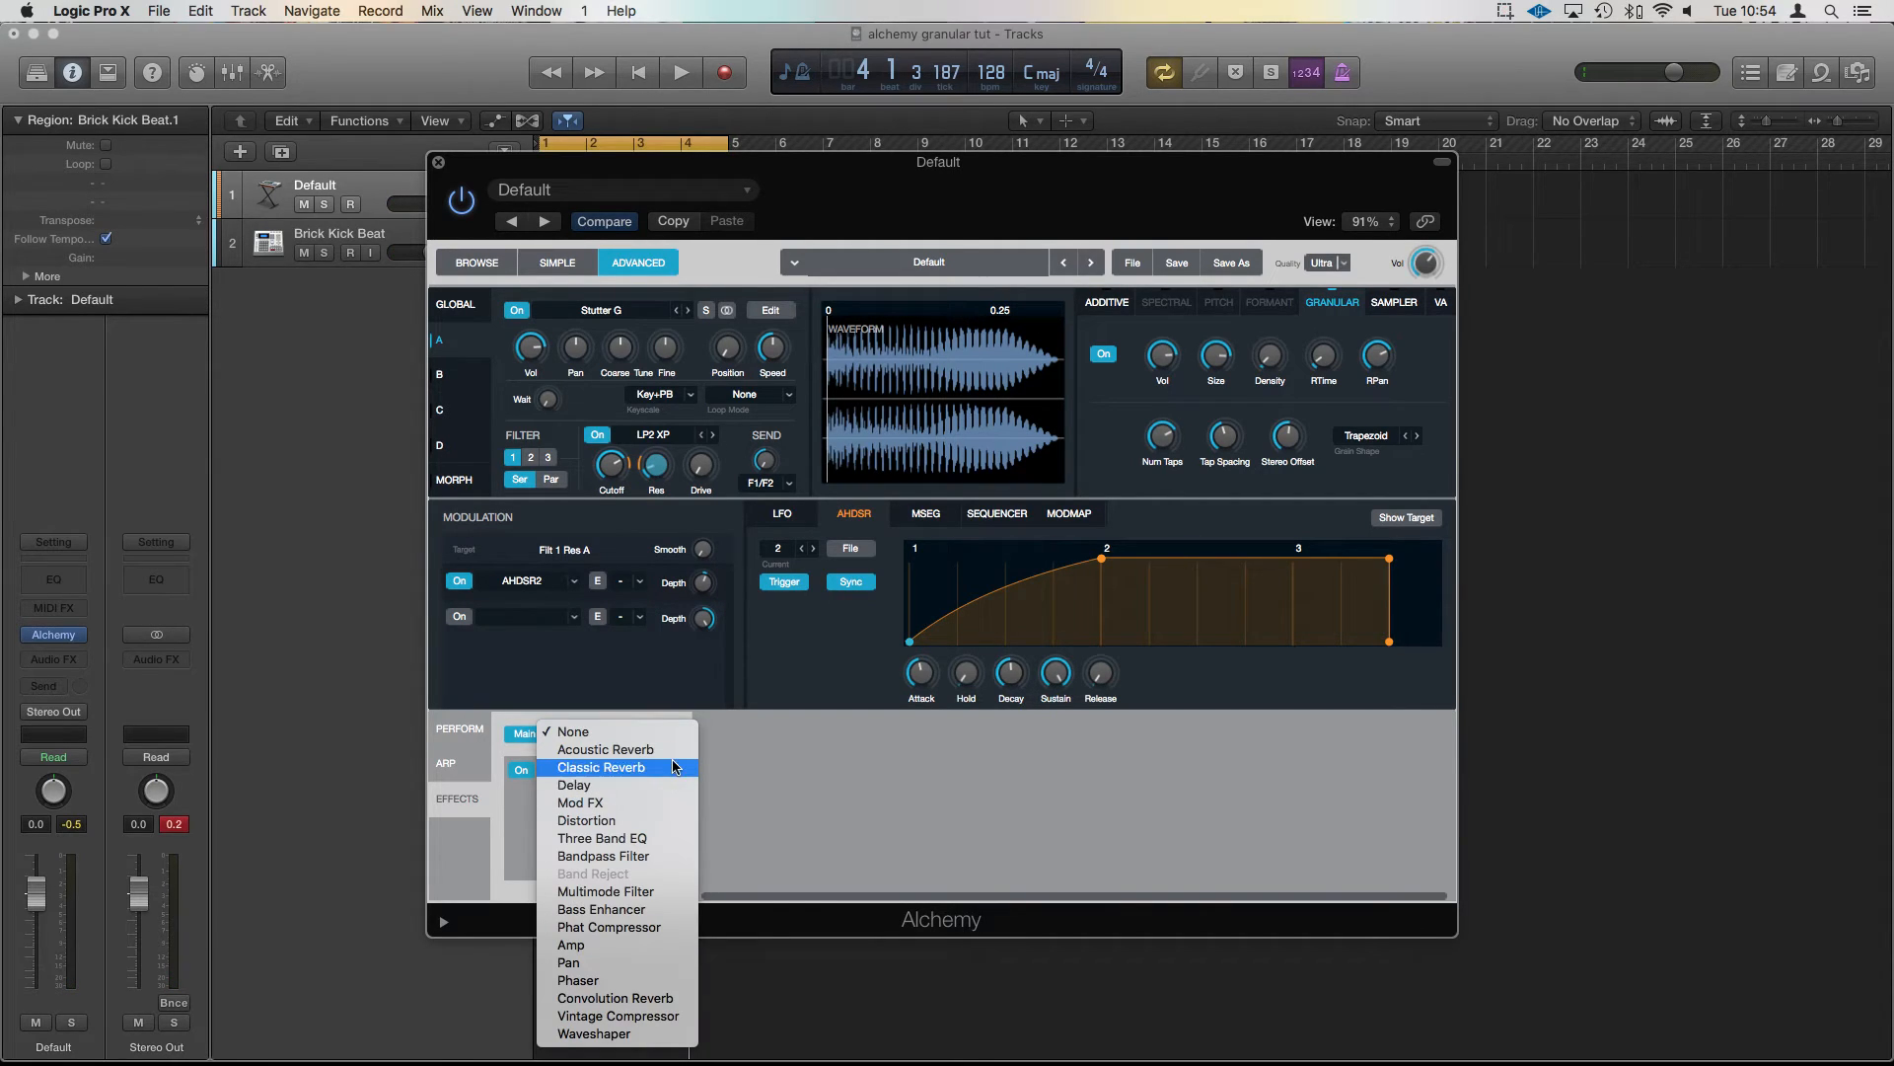
pyautogui.click(666, 749)
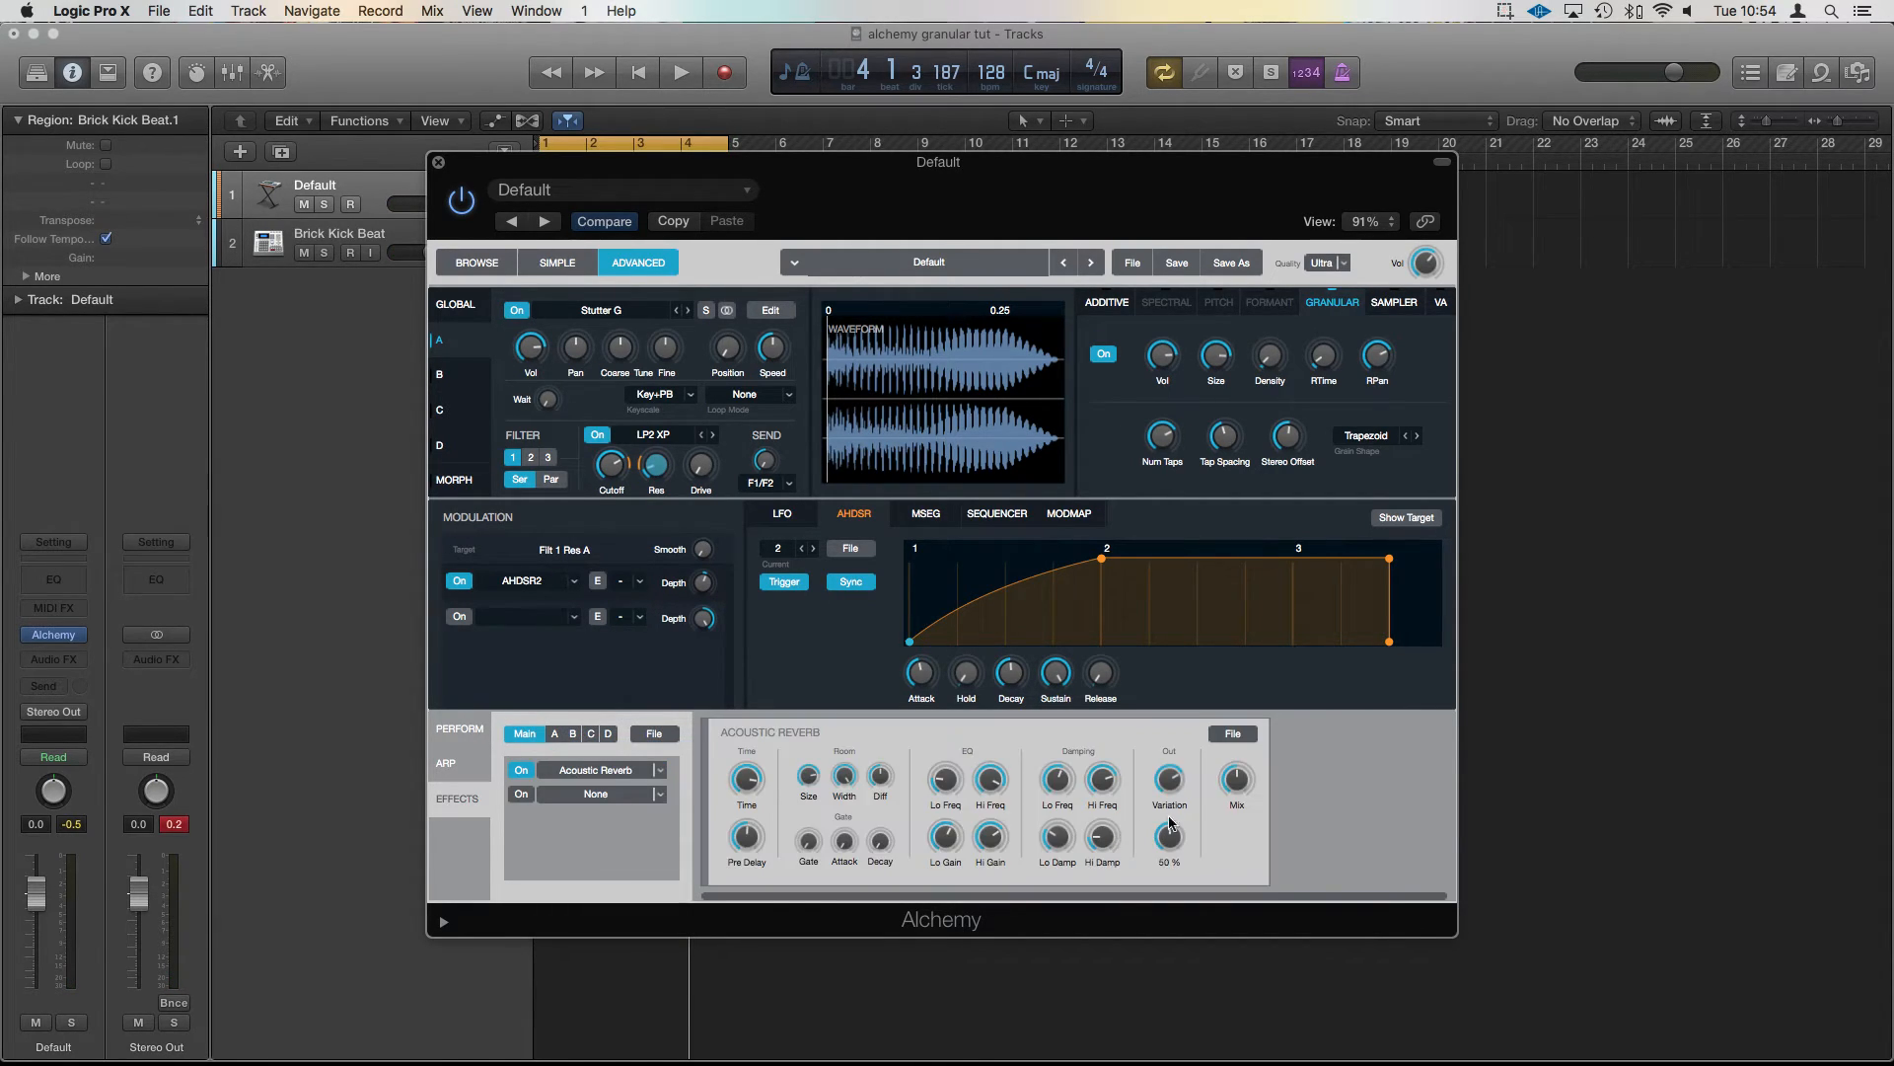
pyautogui.moveTo(1236, 779); pyautogui.dragTo(1241, 854)
pyautogui.press('space')
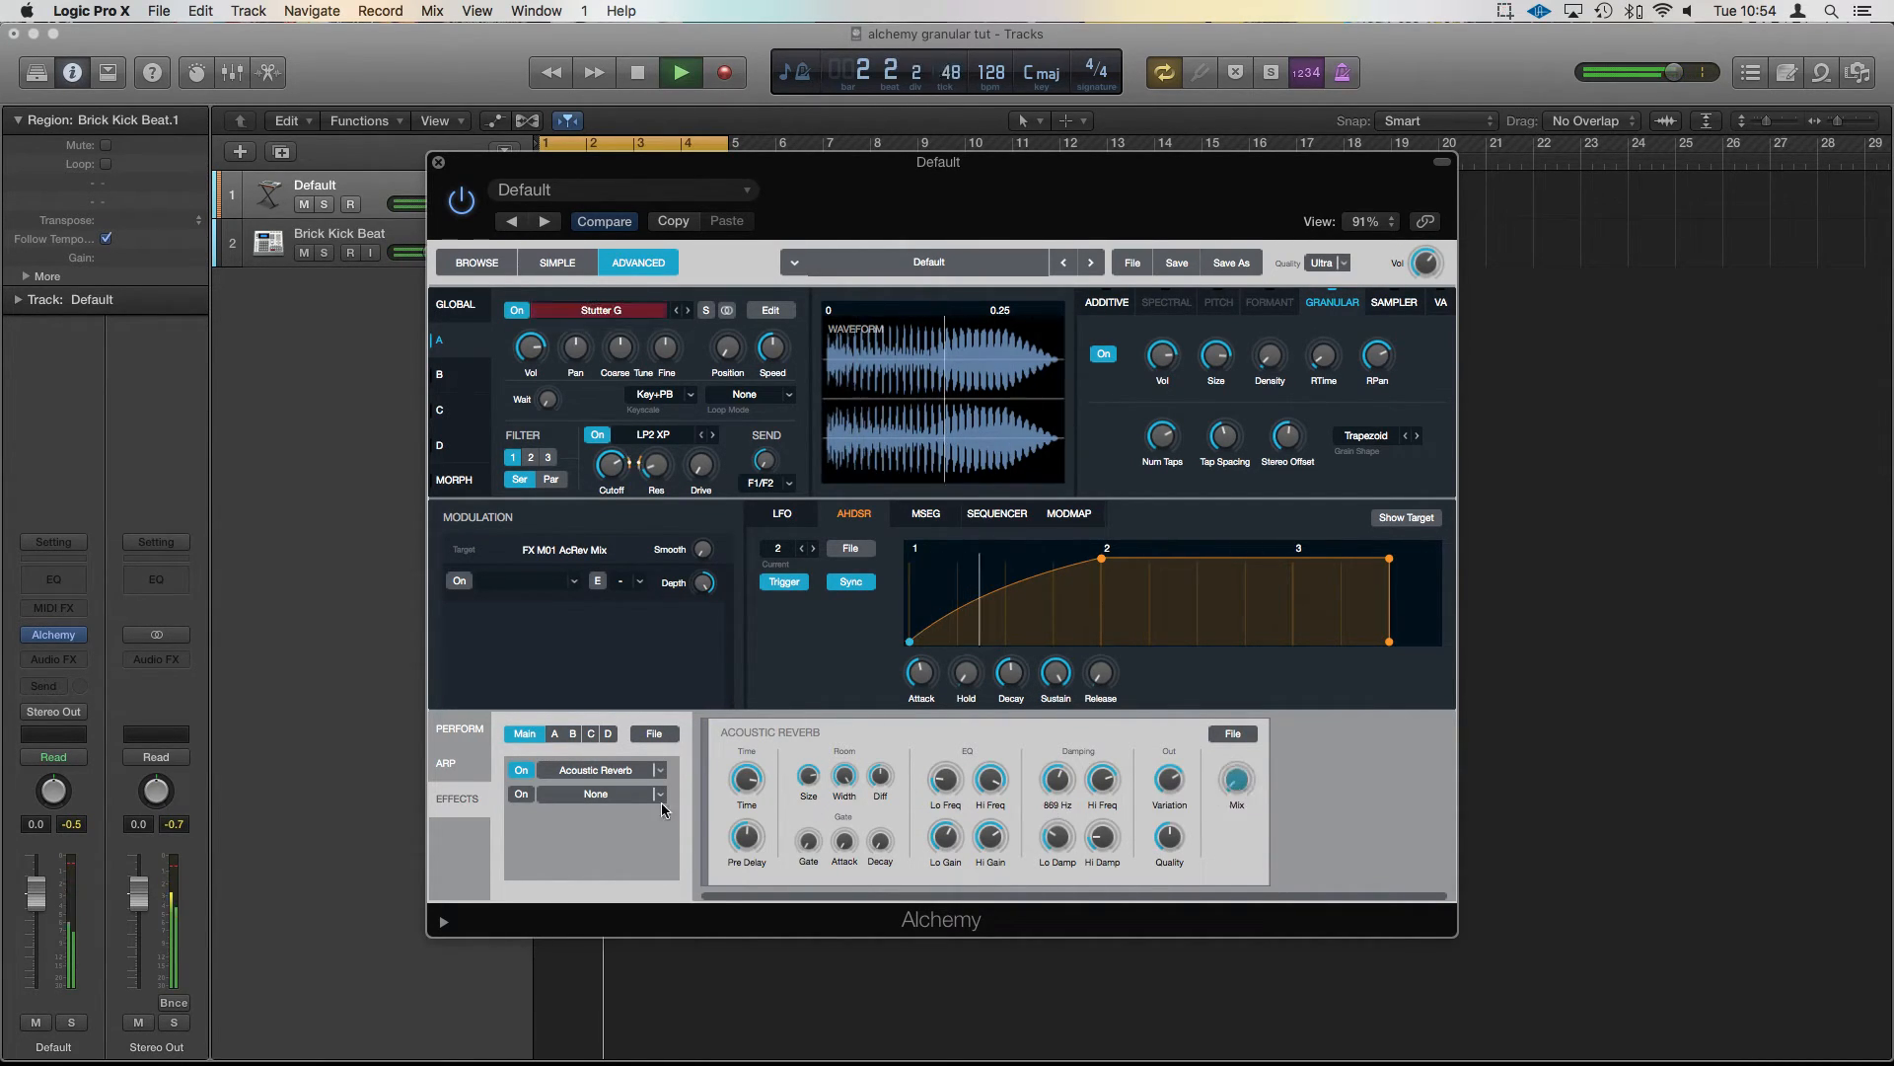
# Try Classic Reverb in the first effect slot, switch back to Acoustic Reverb, and set its mix to 5.38%
pyautogui.click(660, 769)
pyautogui.click(679, 771)
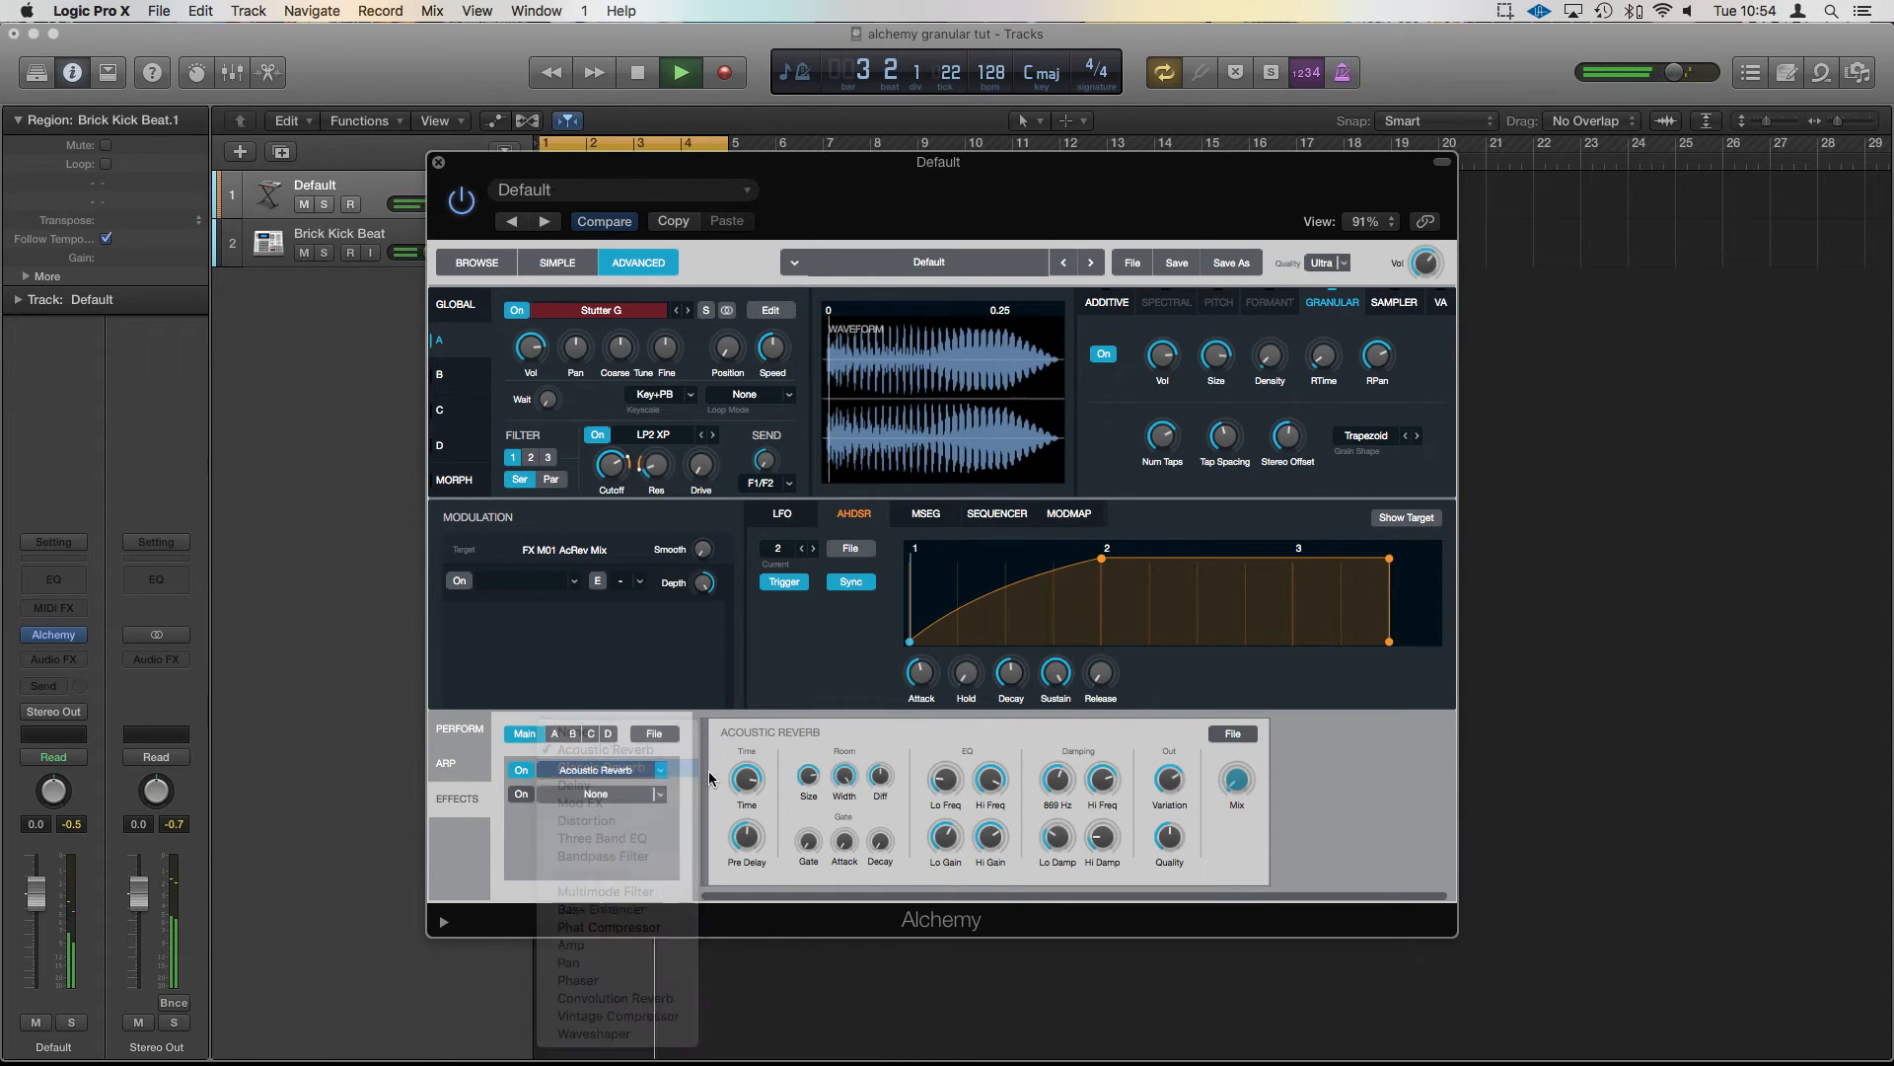
pyautogui.click(652, 771)
pyautogui.click(656, 745)
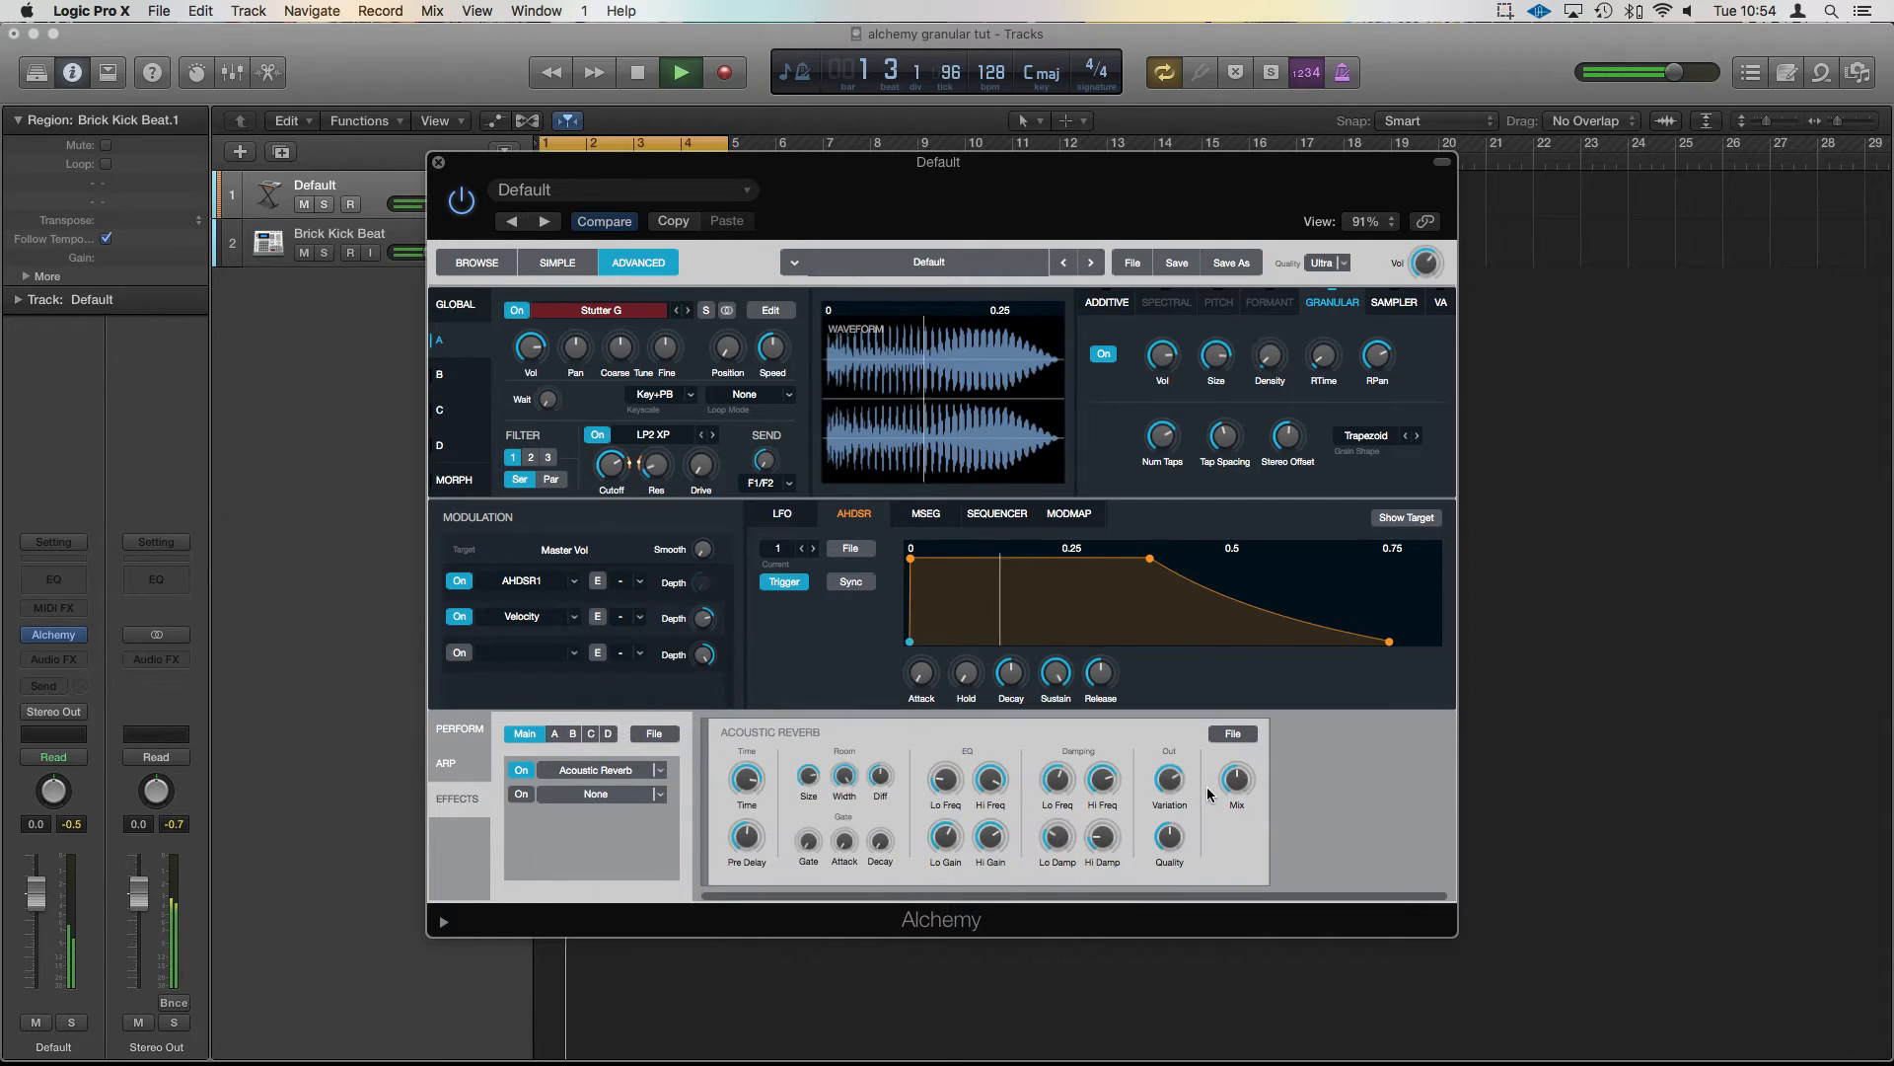
pyautogui.moveTo(1236, 781); pyautogui.dragTo(1245, 868)
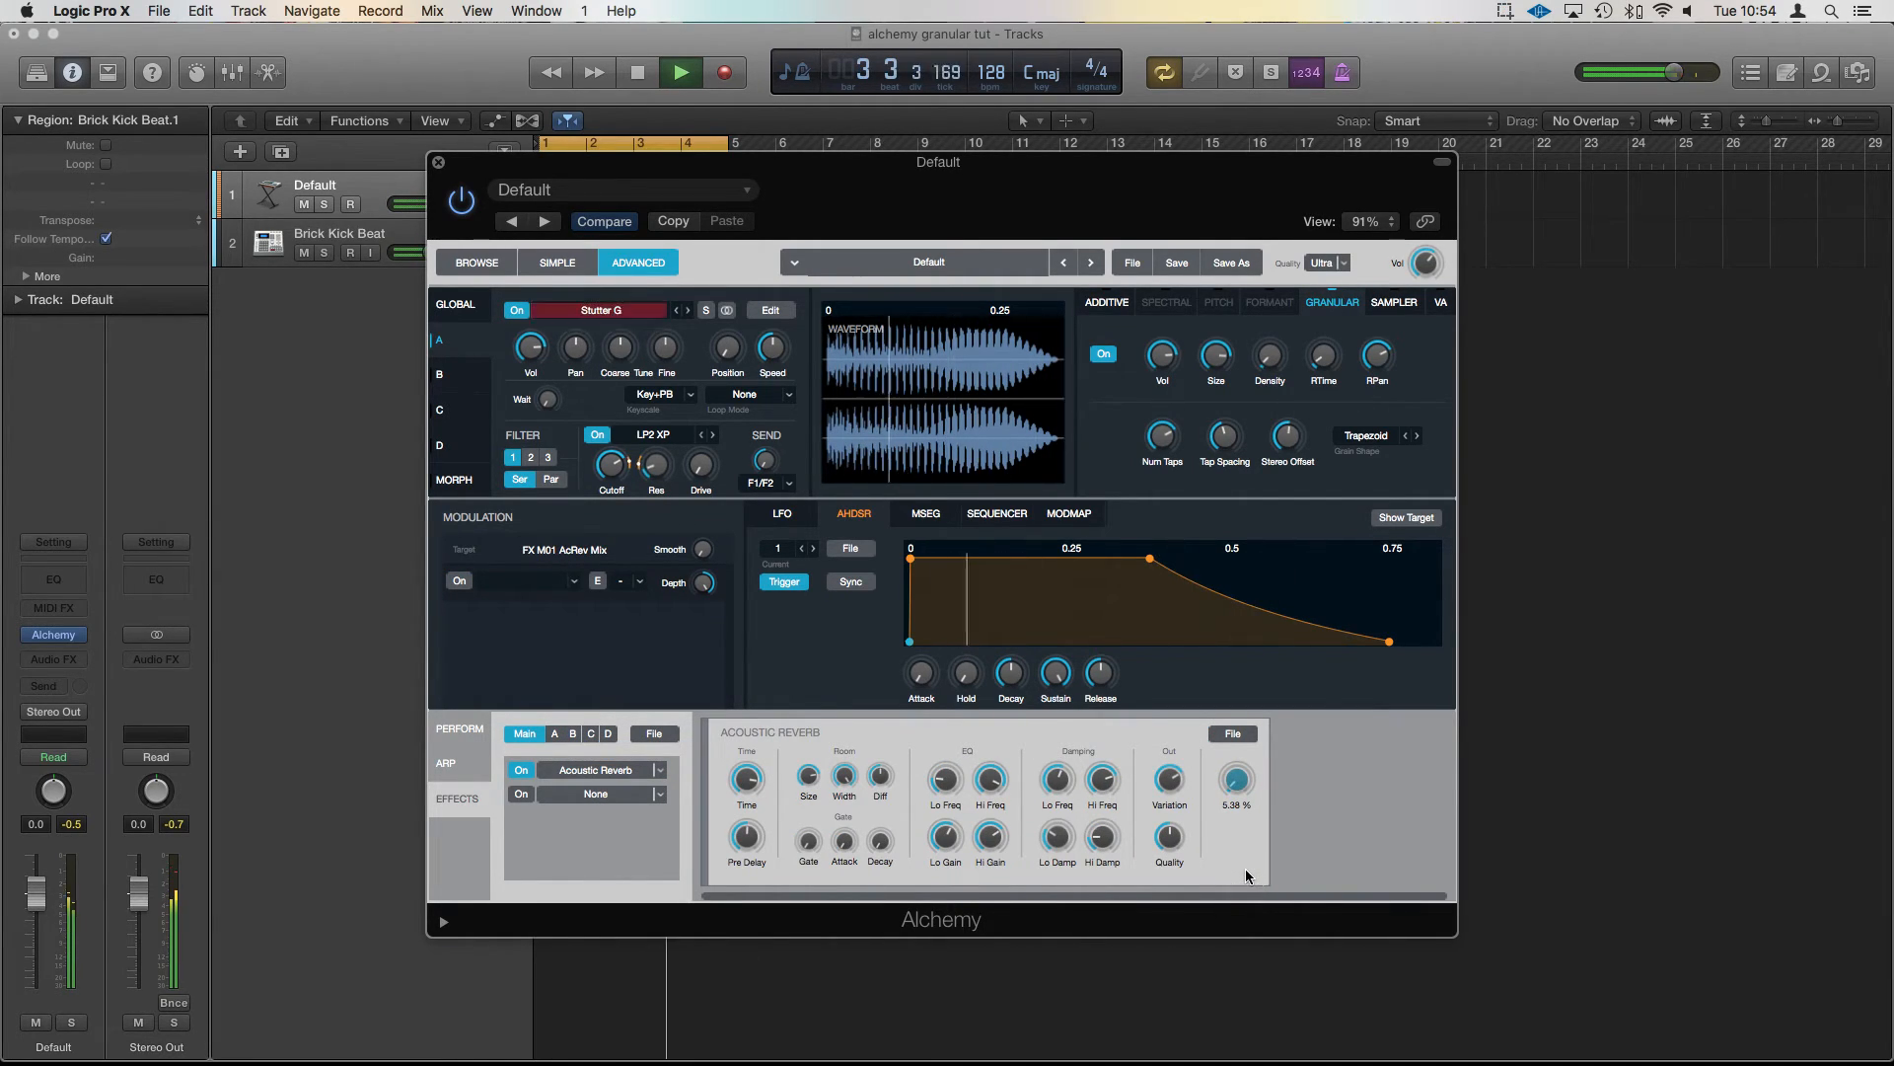
# Add a Three Band EQ in the second main effect slot and adjust its third band's frequency, Q and gain
pyautogui.click(521, 794)
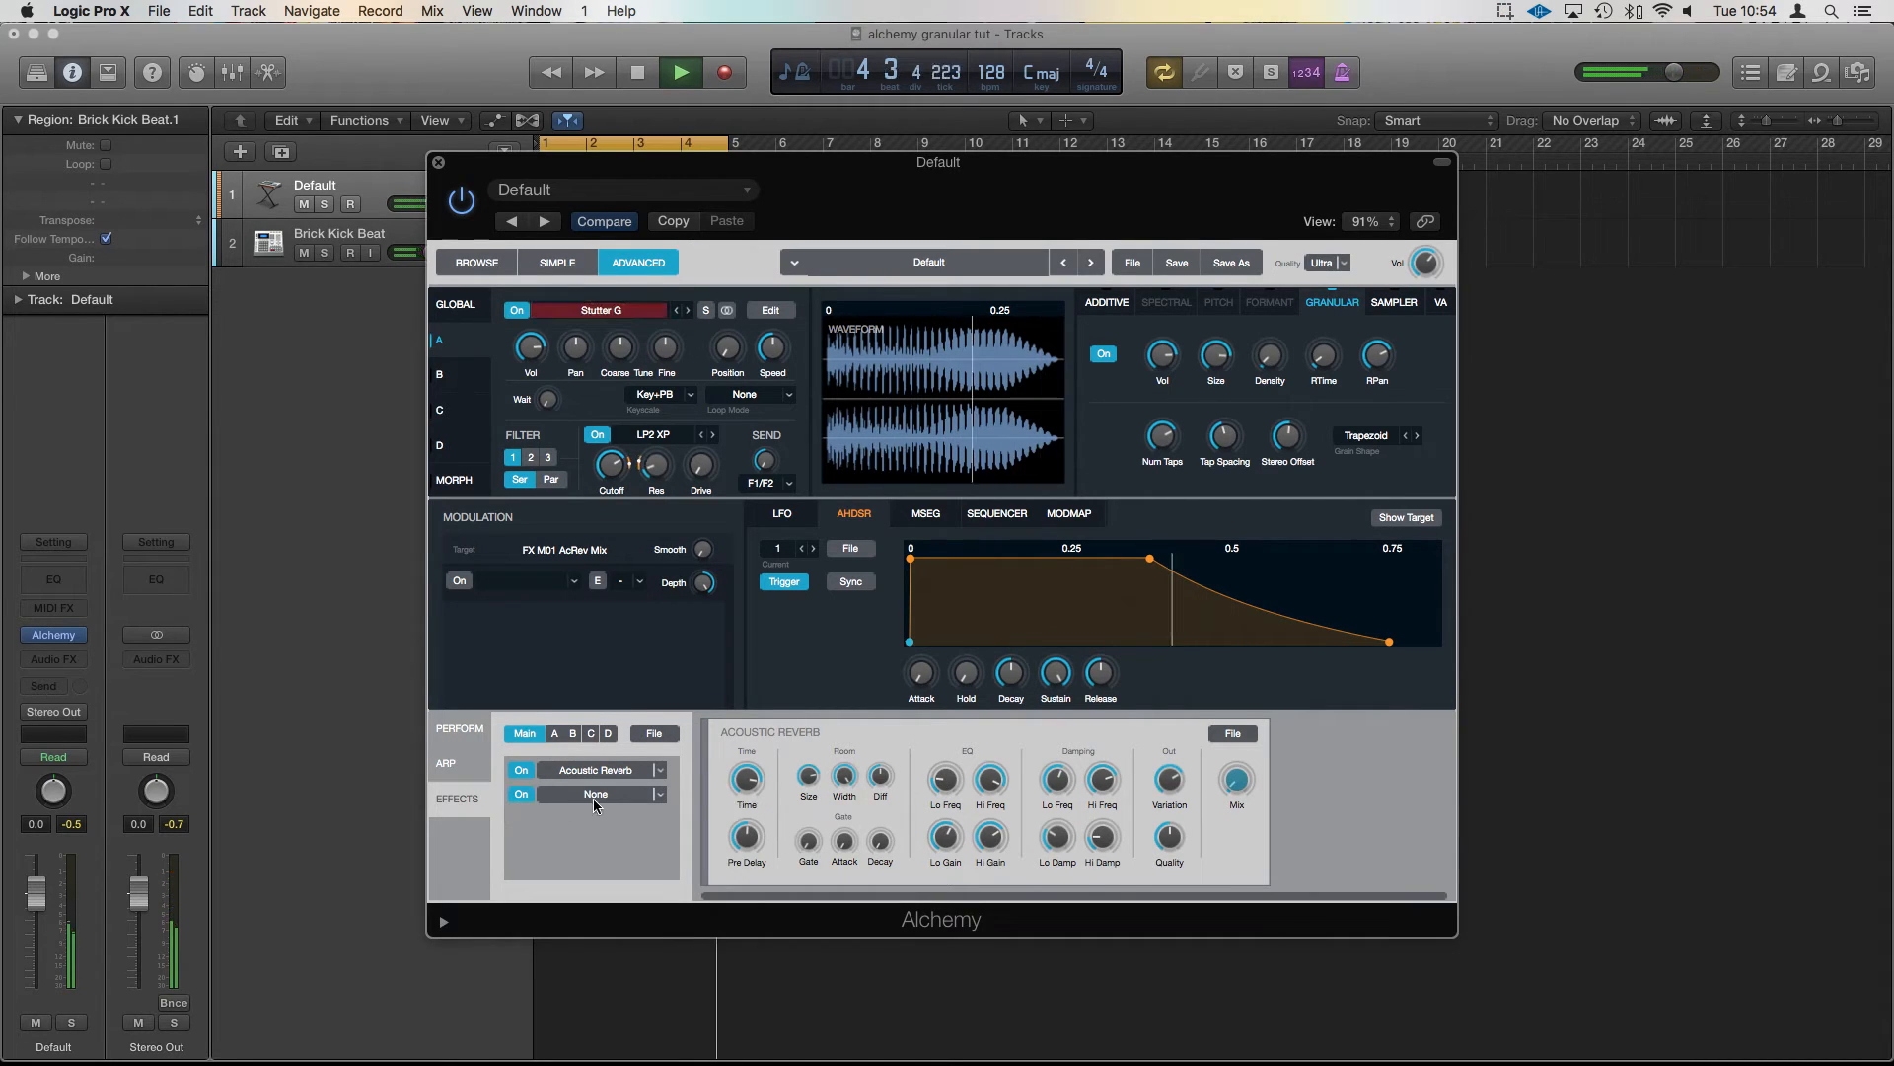
pyautogui.click(594, 797)
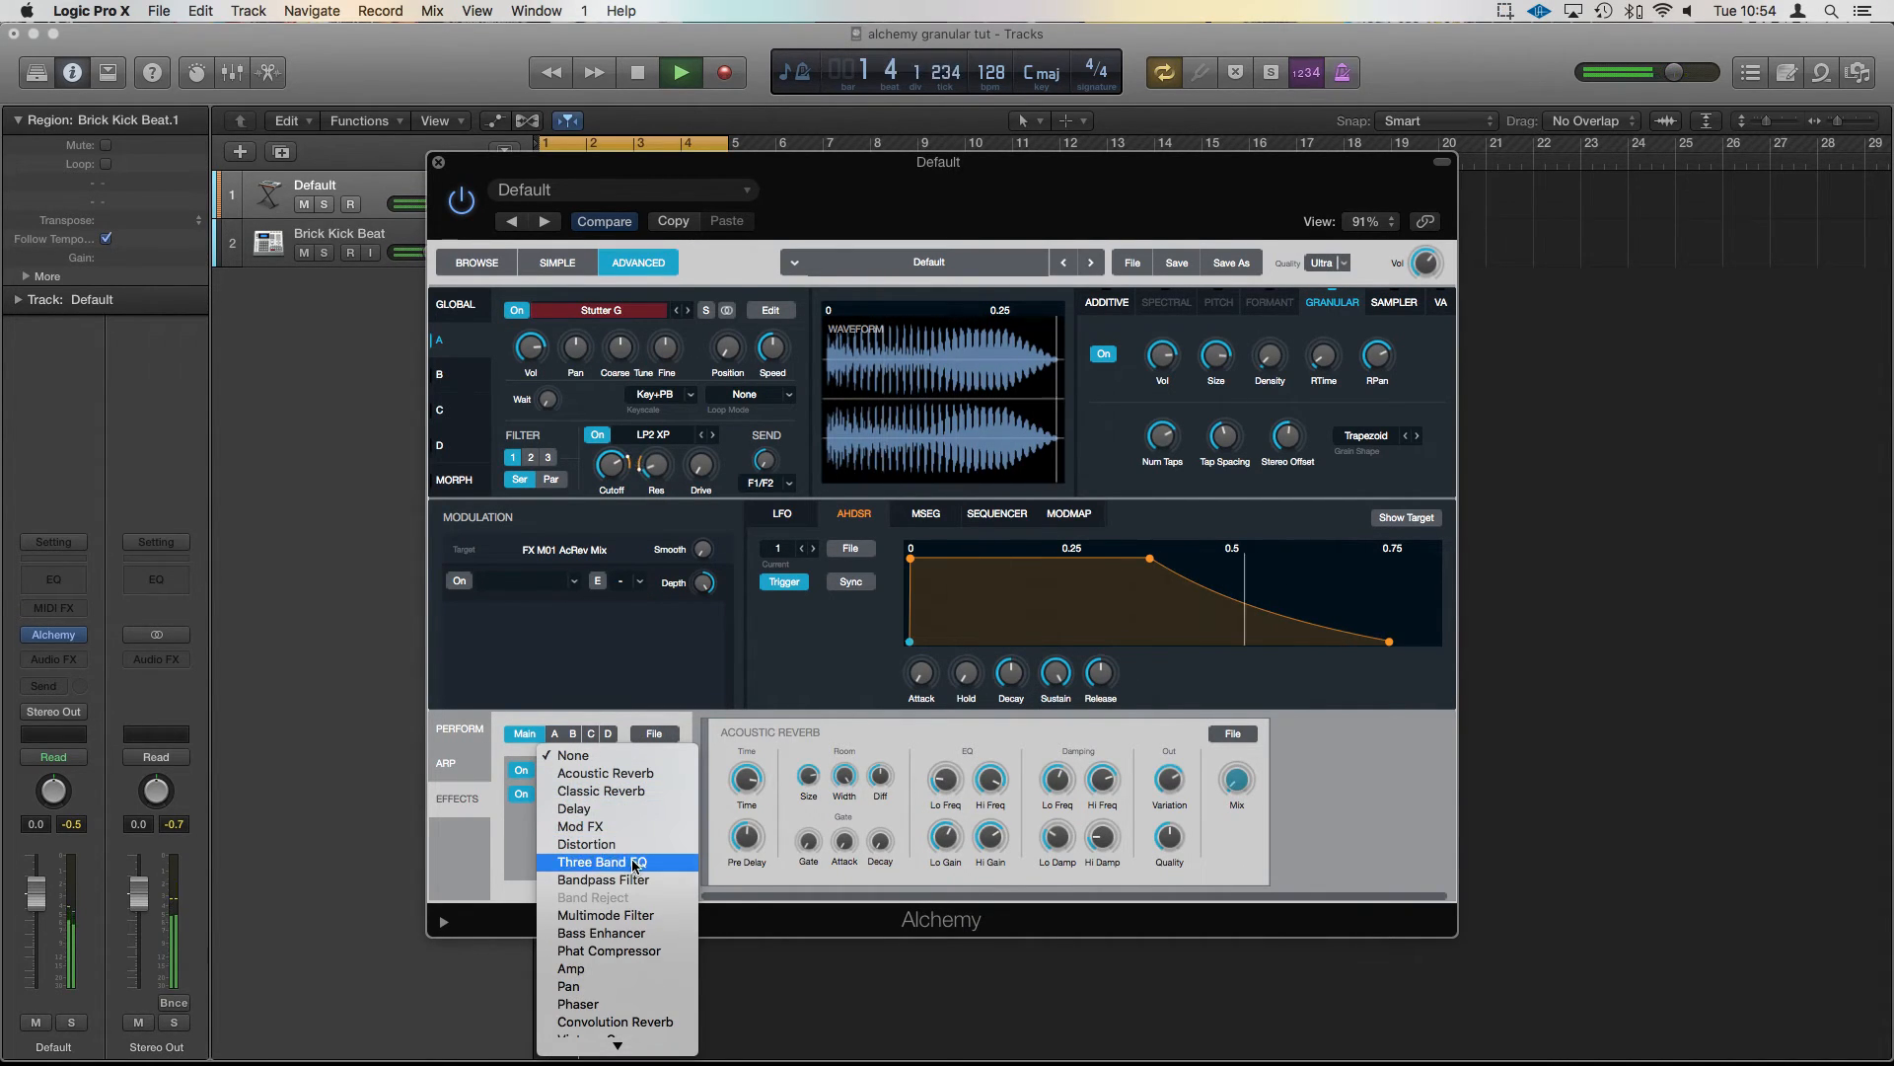
pyautogui.click(634, 865)
pyautogui.click(842, 813)
pyautogui.click(846, 855)
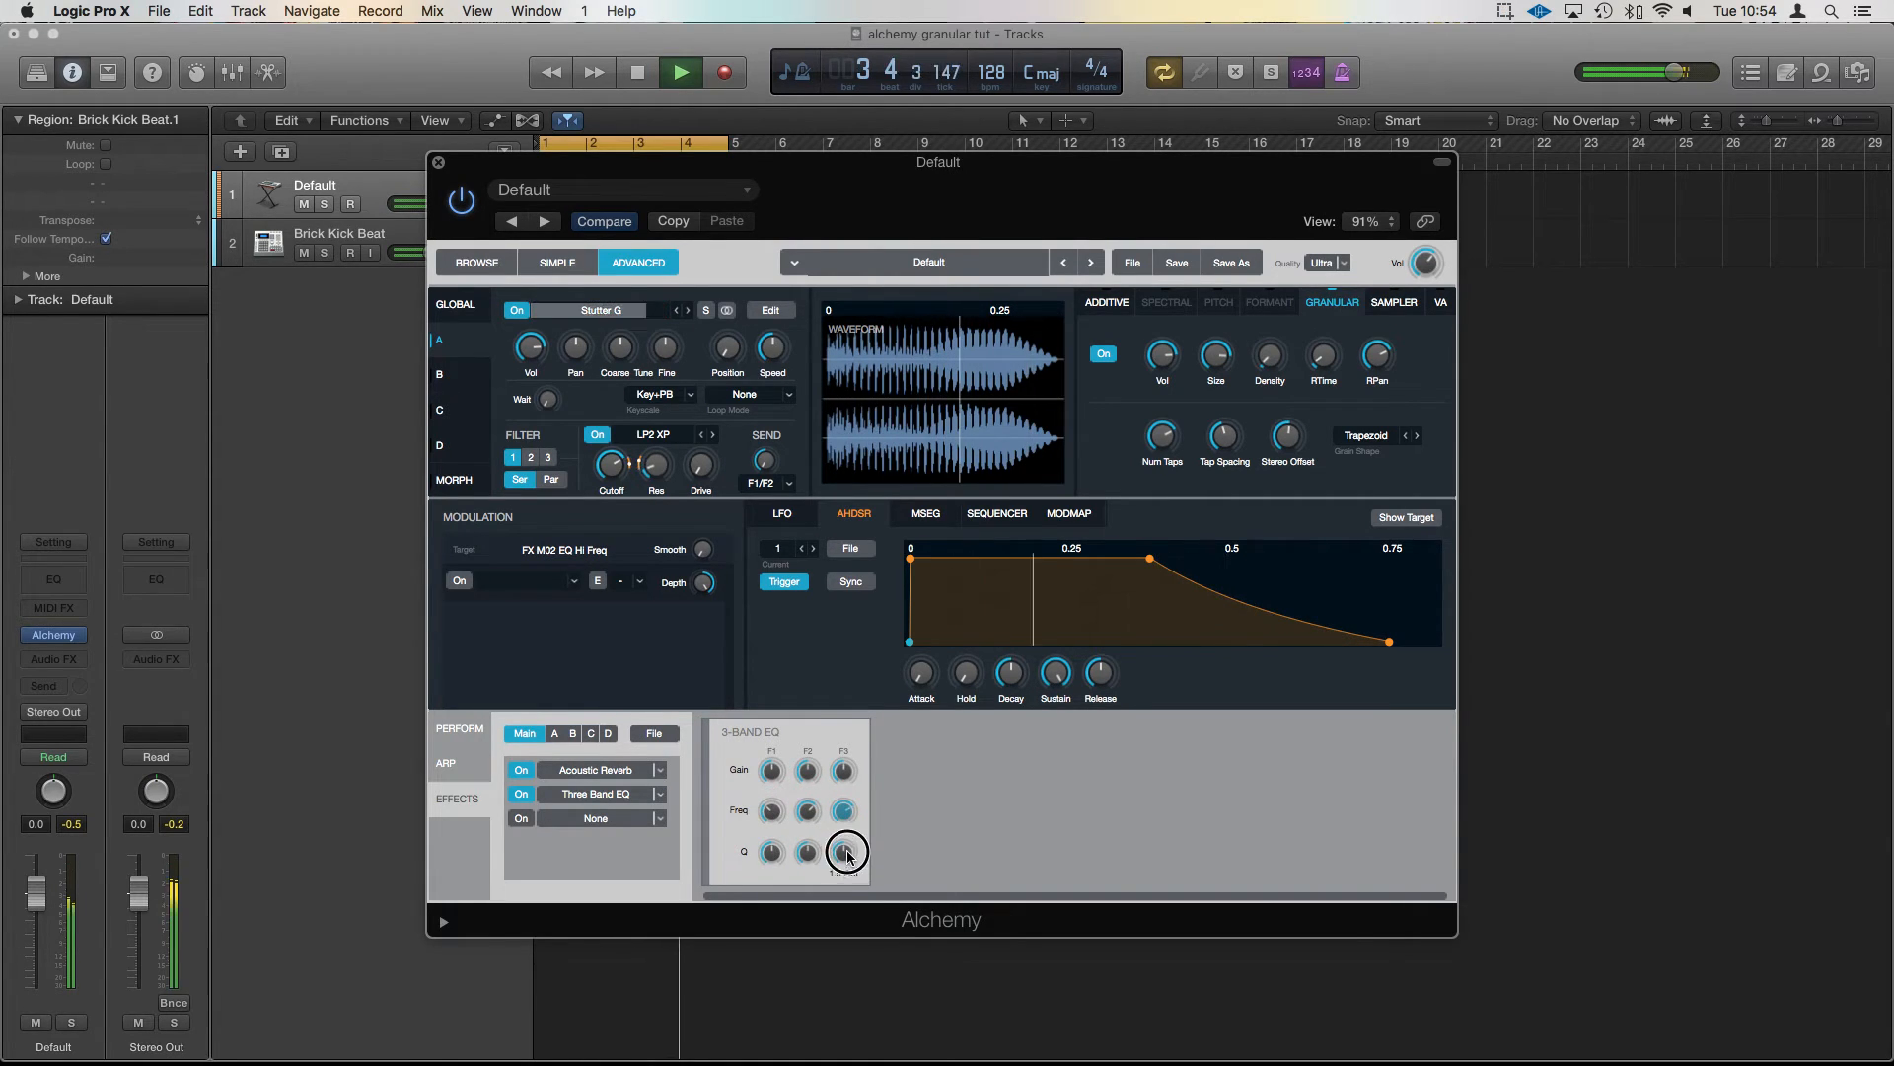
pyautogui.click(846, 773)
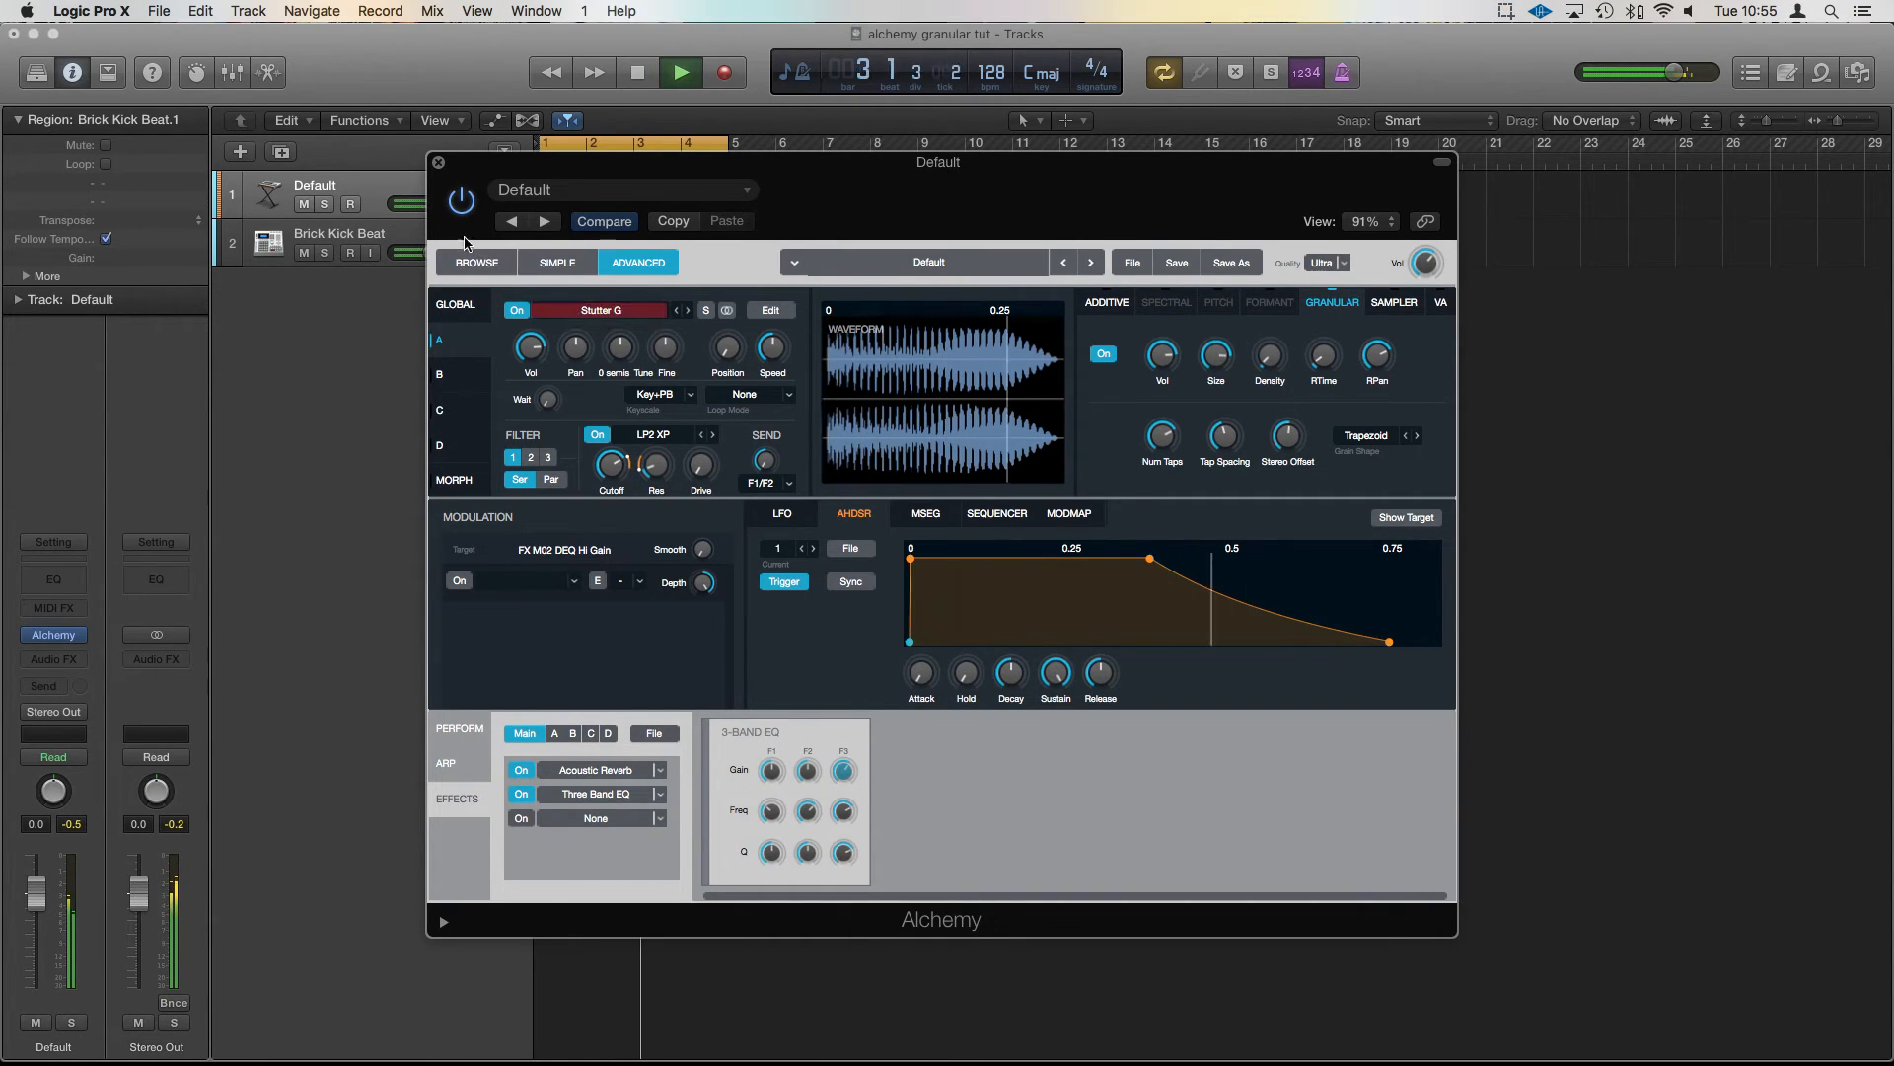
# Close and reopen the Alchemy window, move it clear of the track headers, and audition the loop with the finished sound
pyautogui.click(440, 162)
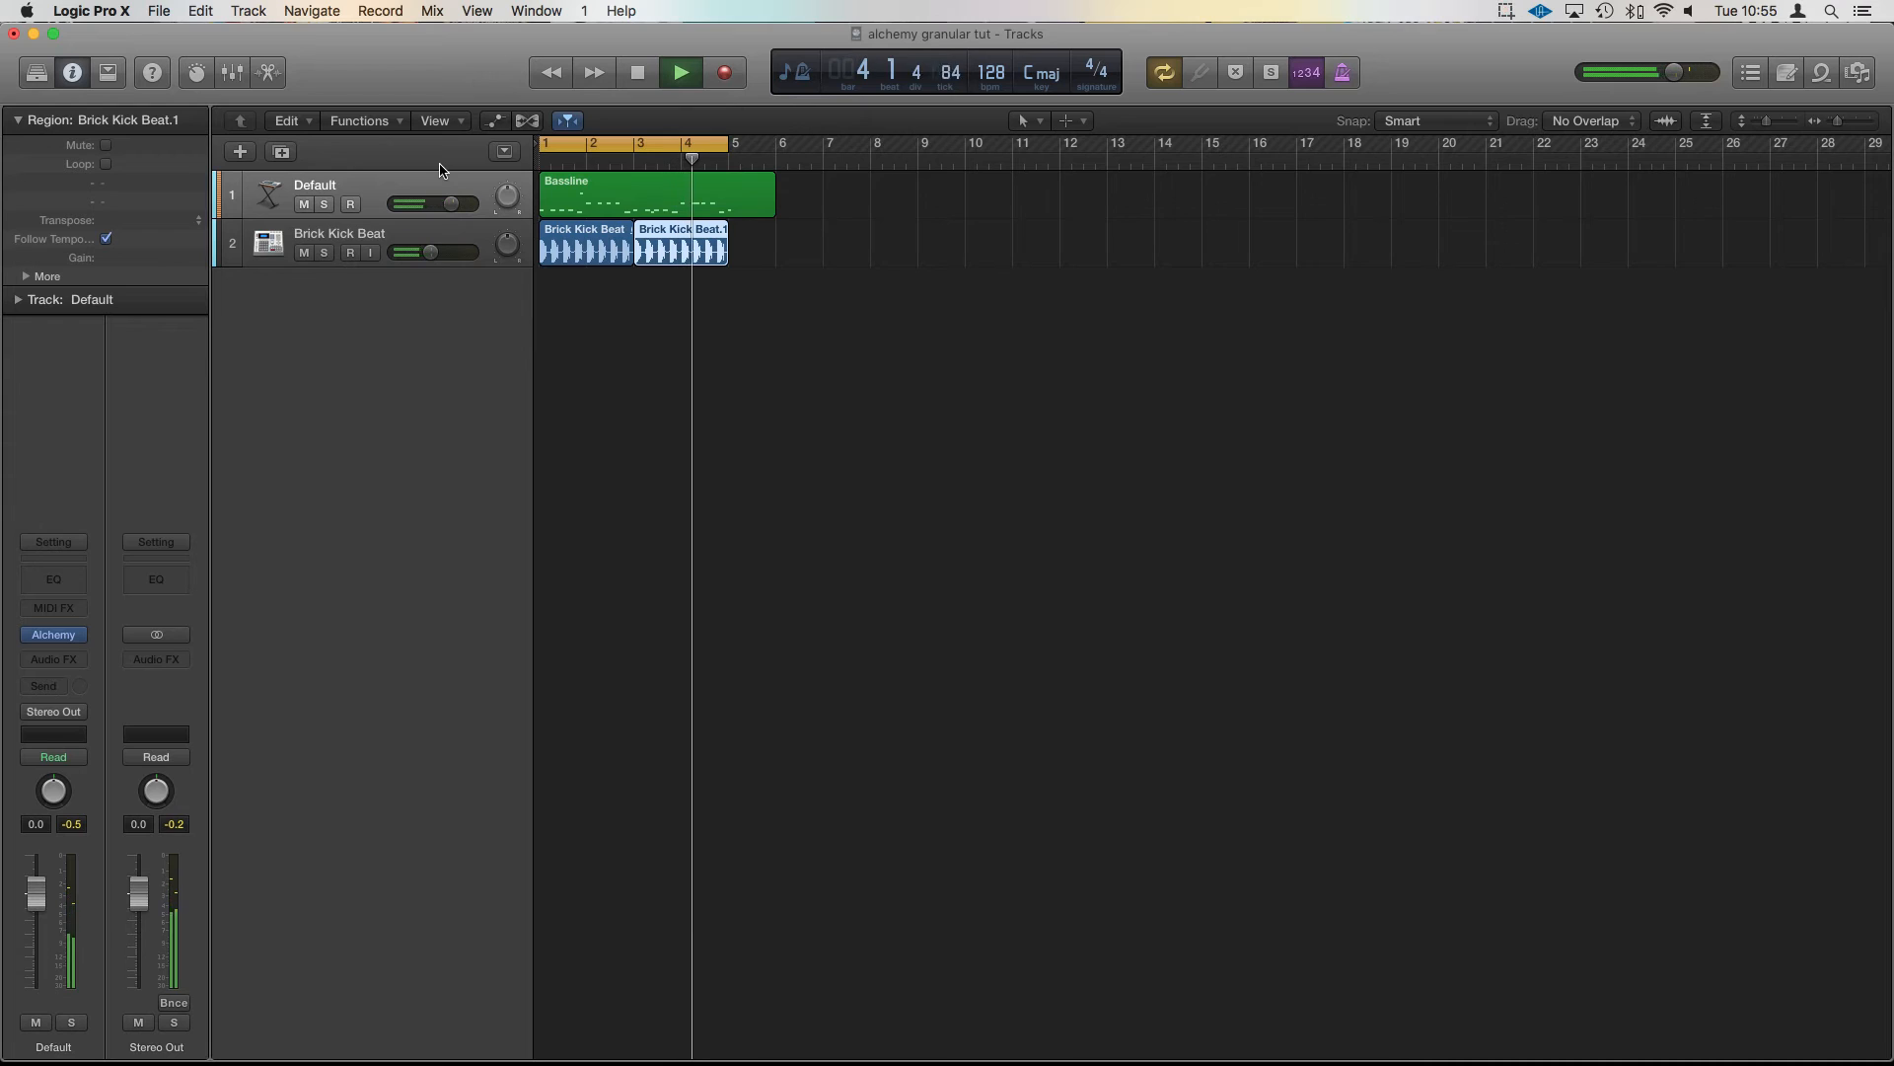
pyautogui.moveTo(56, 637)
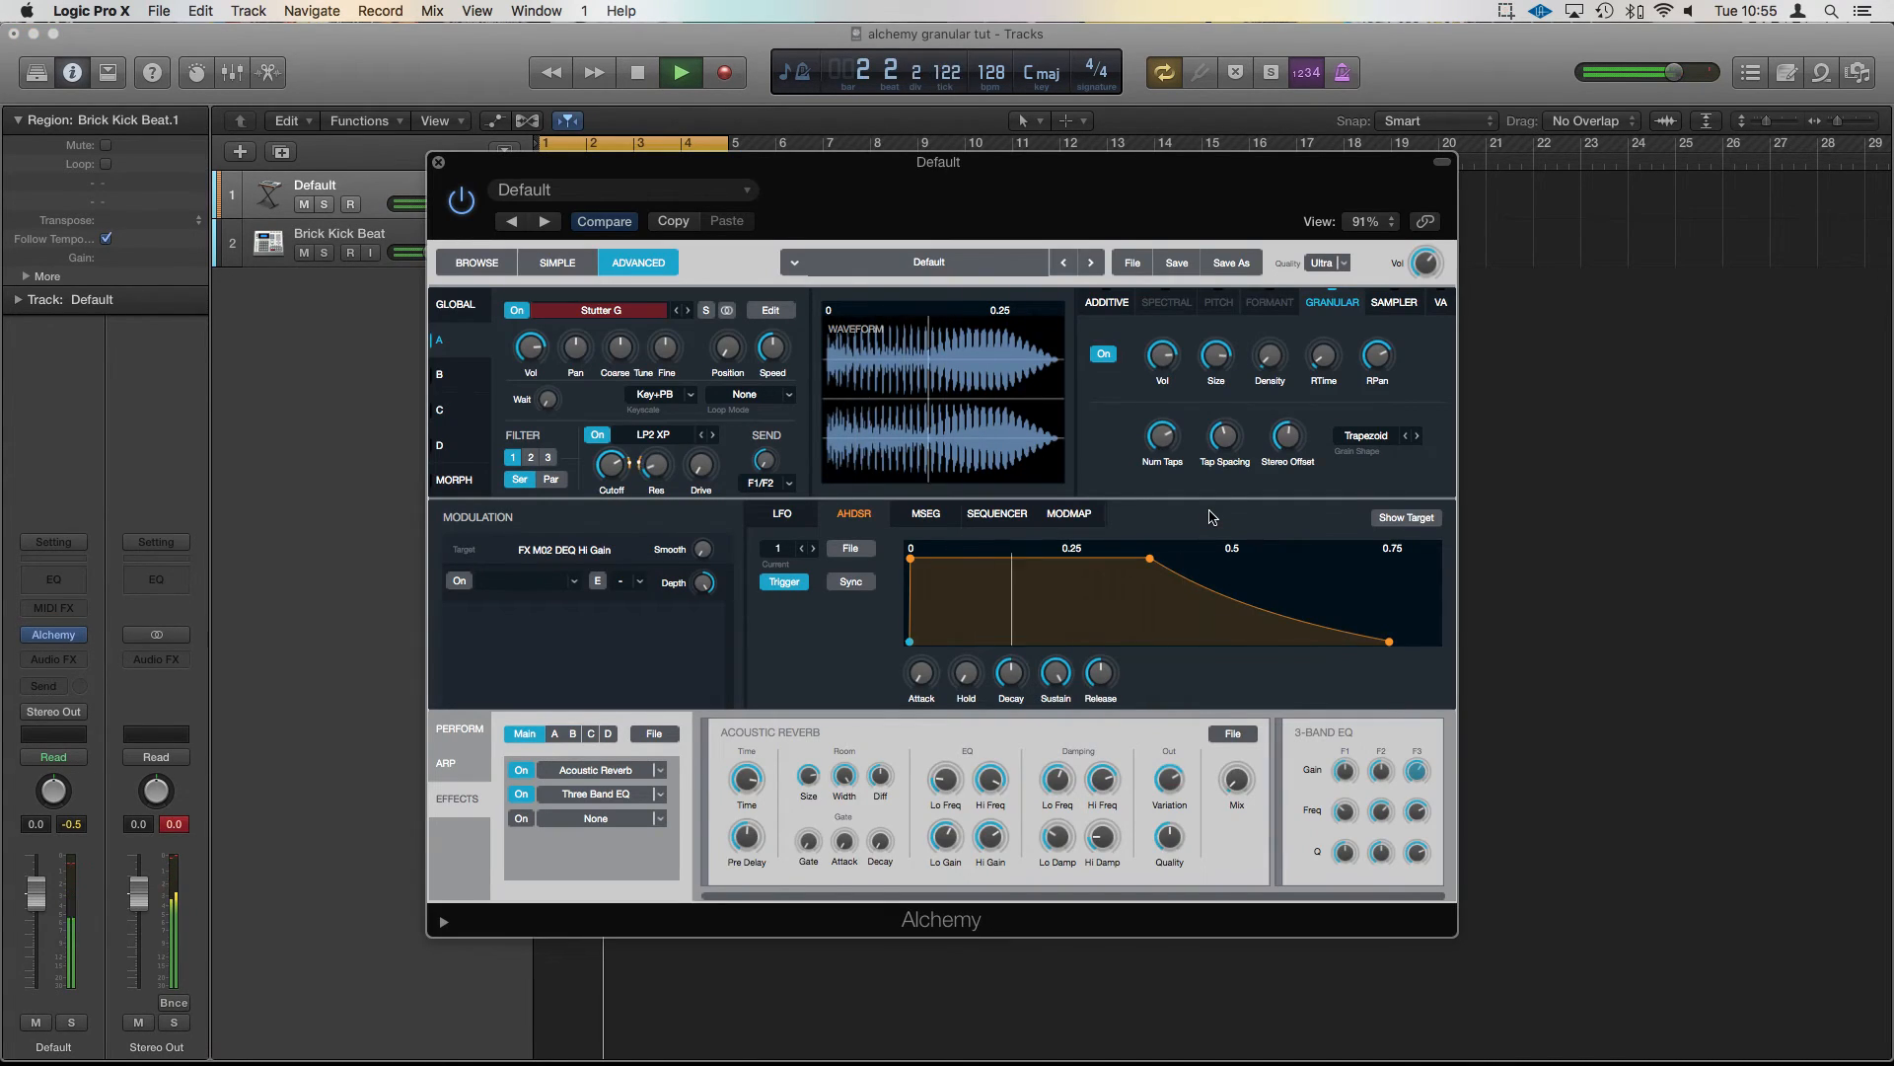
pyautogui.moveTo(1048, 201); pyautogui.dragTo(1159, 204)
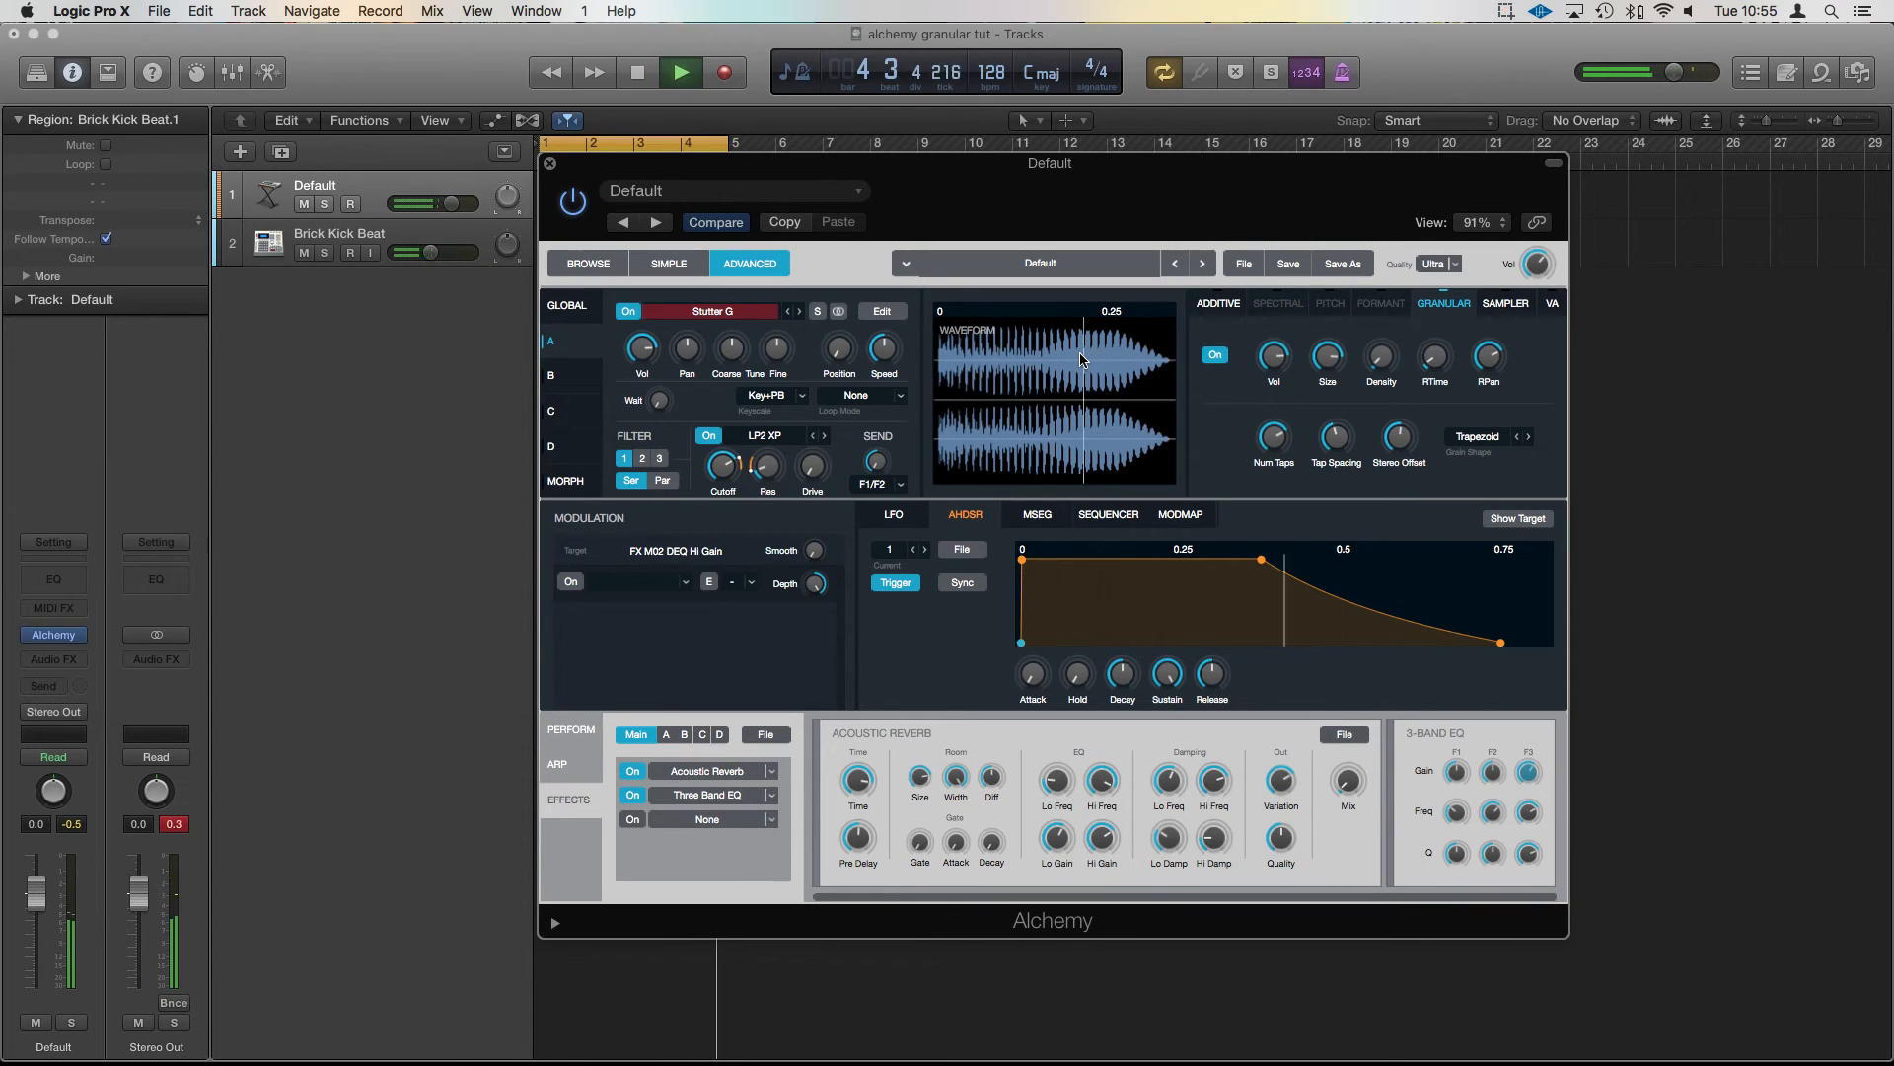
pyautogui.press('space')
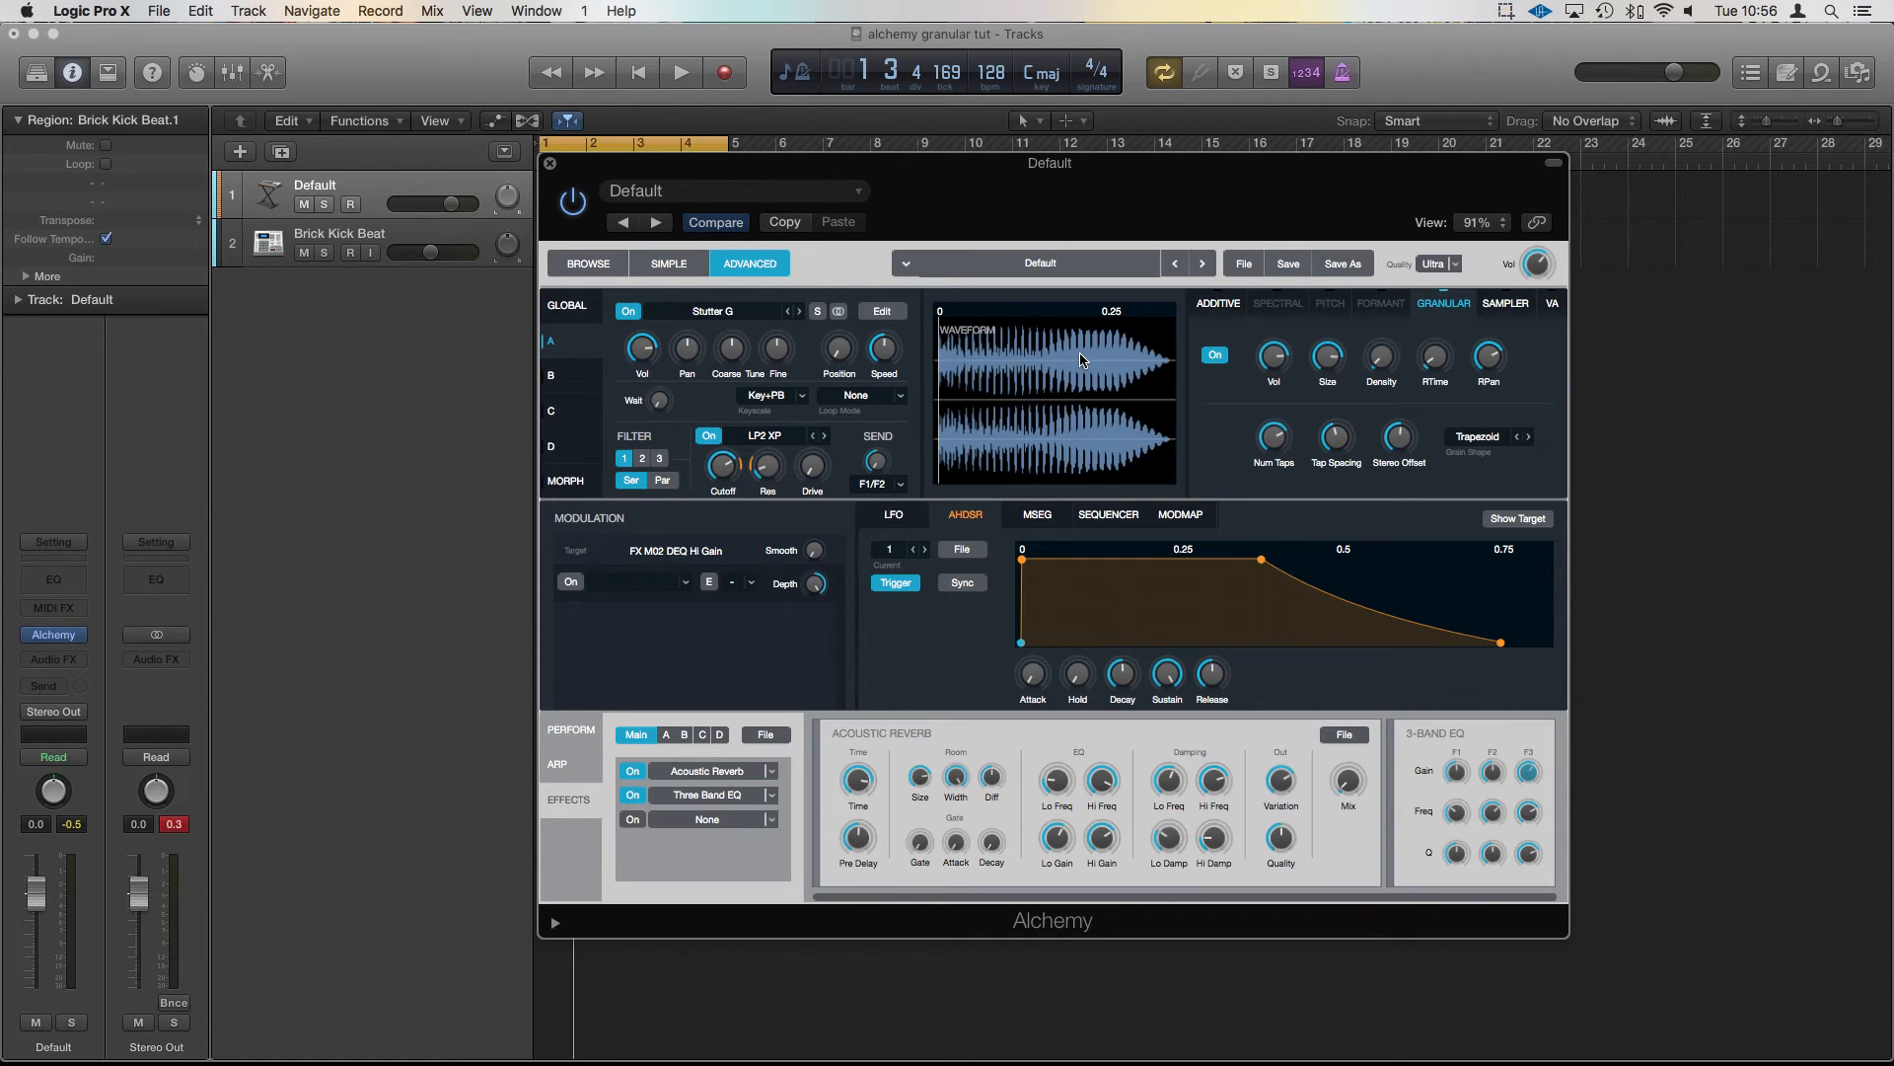
pyautogui.press('space')
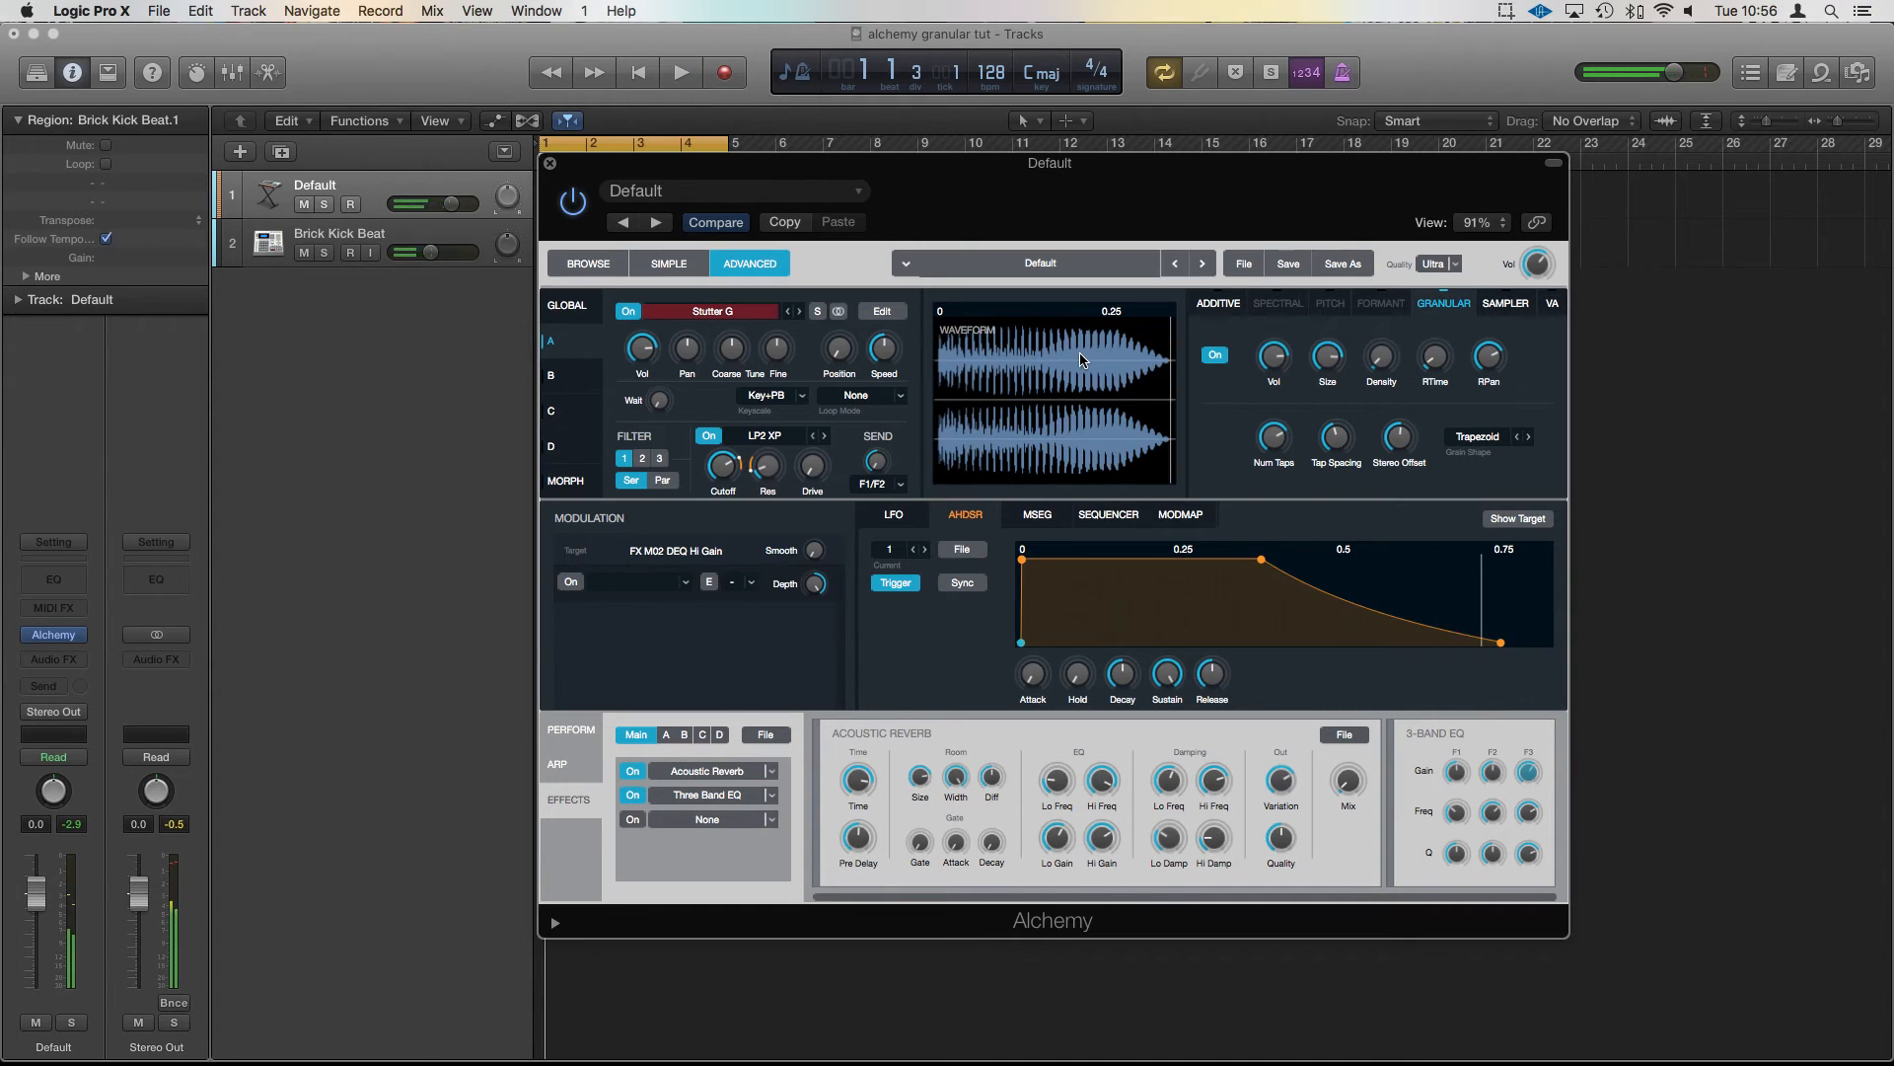